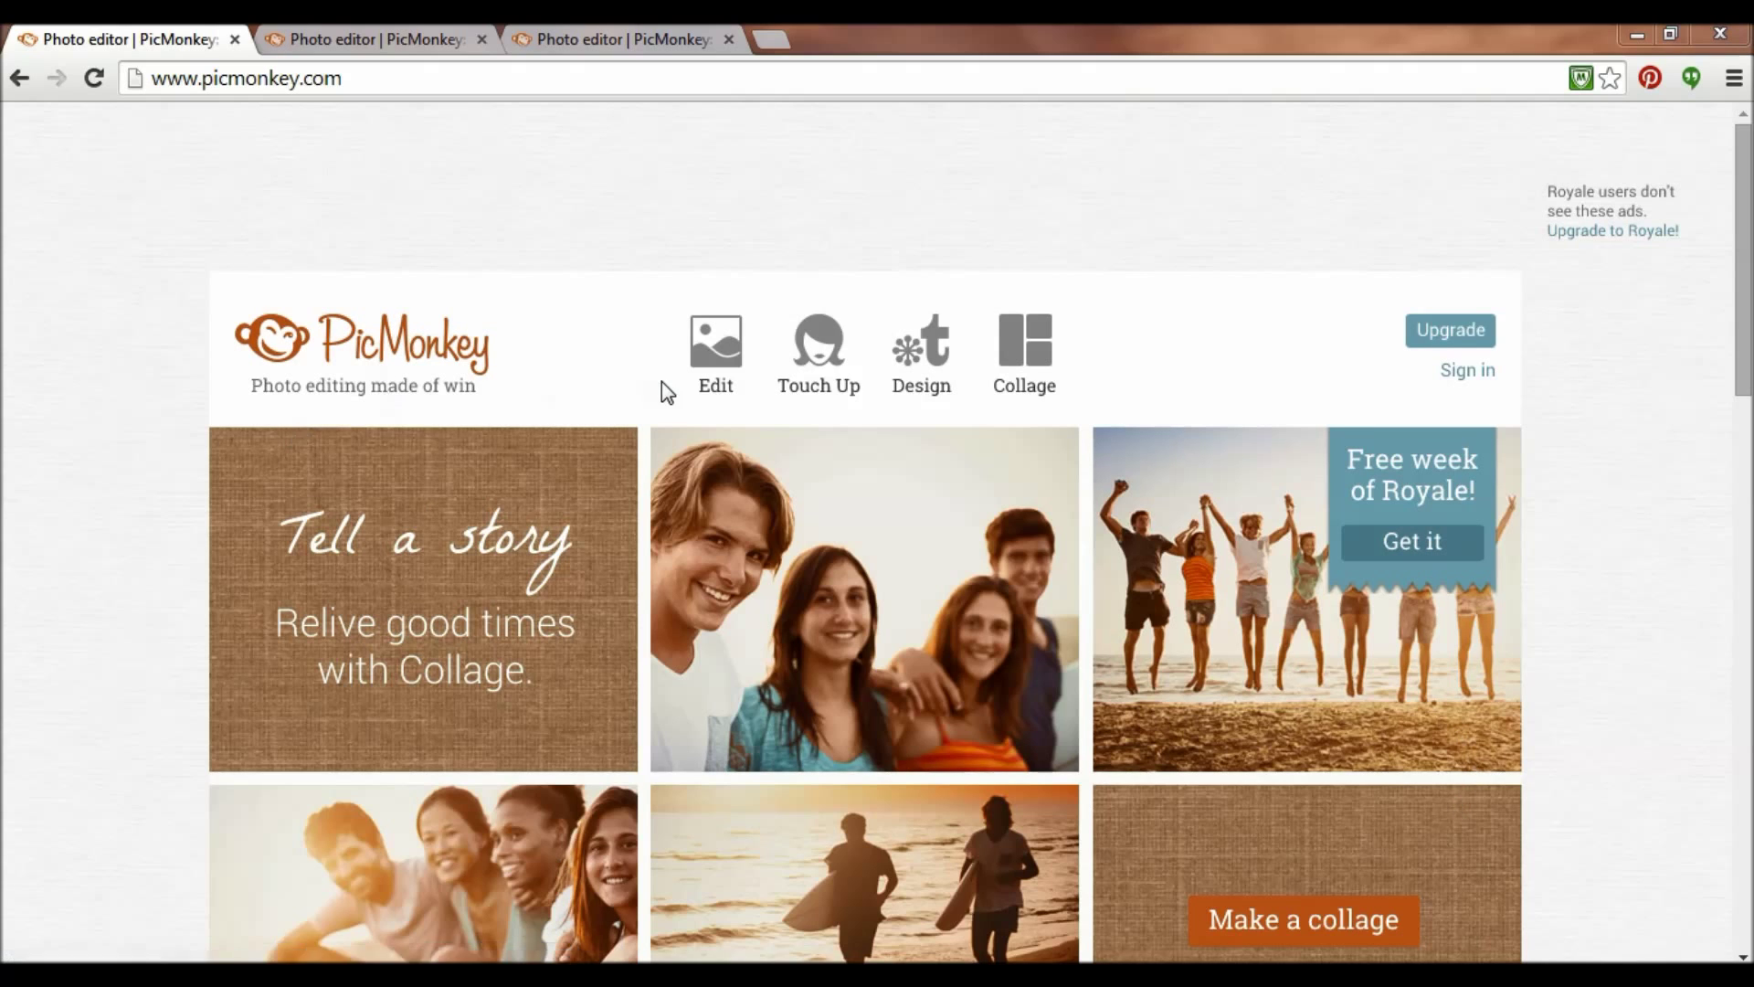
Start a design on a square canvas and make the canvas transparent.
{"action": "mouse_move", "coordinate": [1025, 366]}
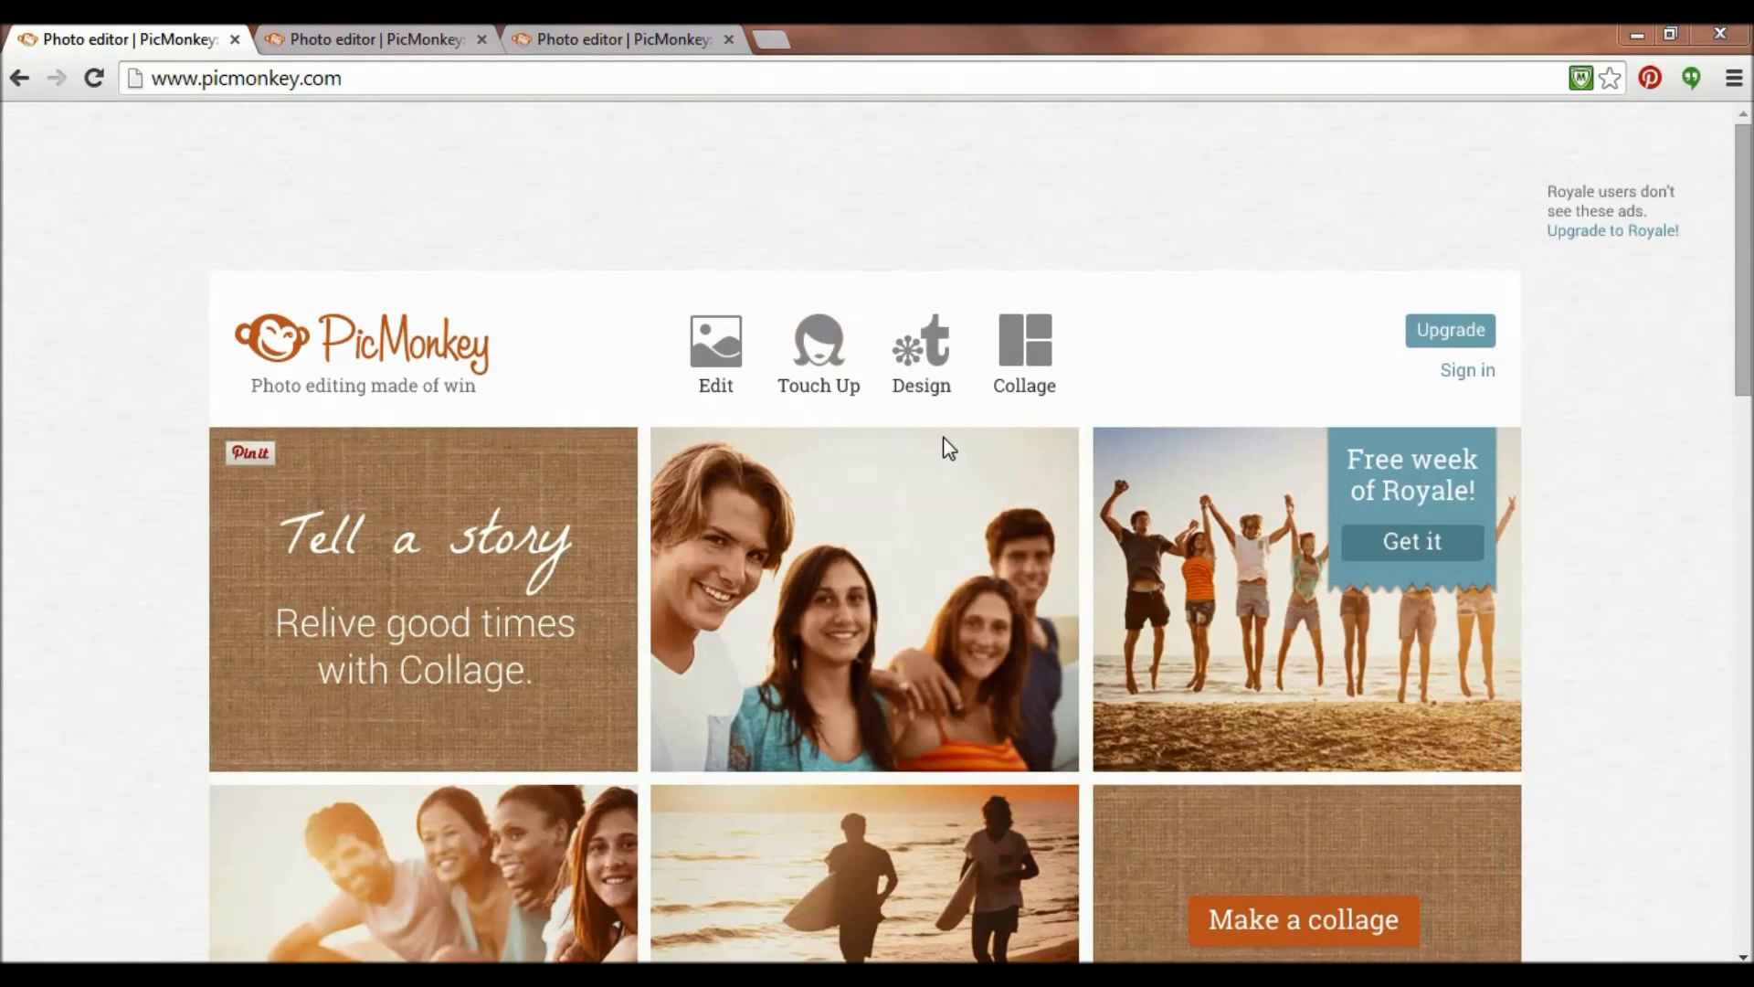
{"action": "mouse_move", "coordinate": [928, 396]}
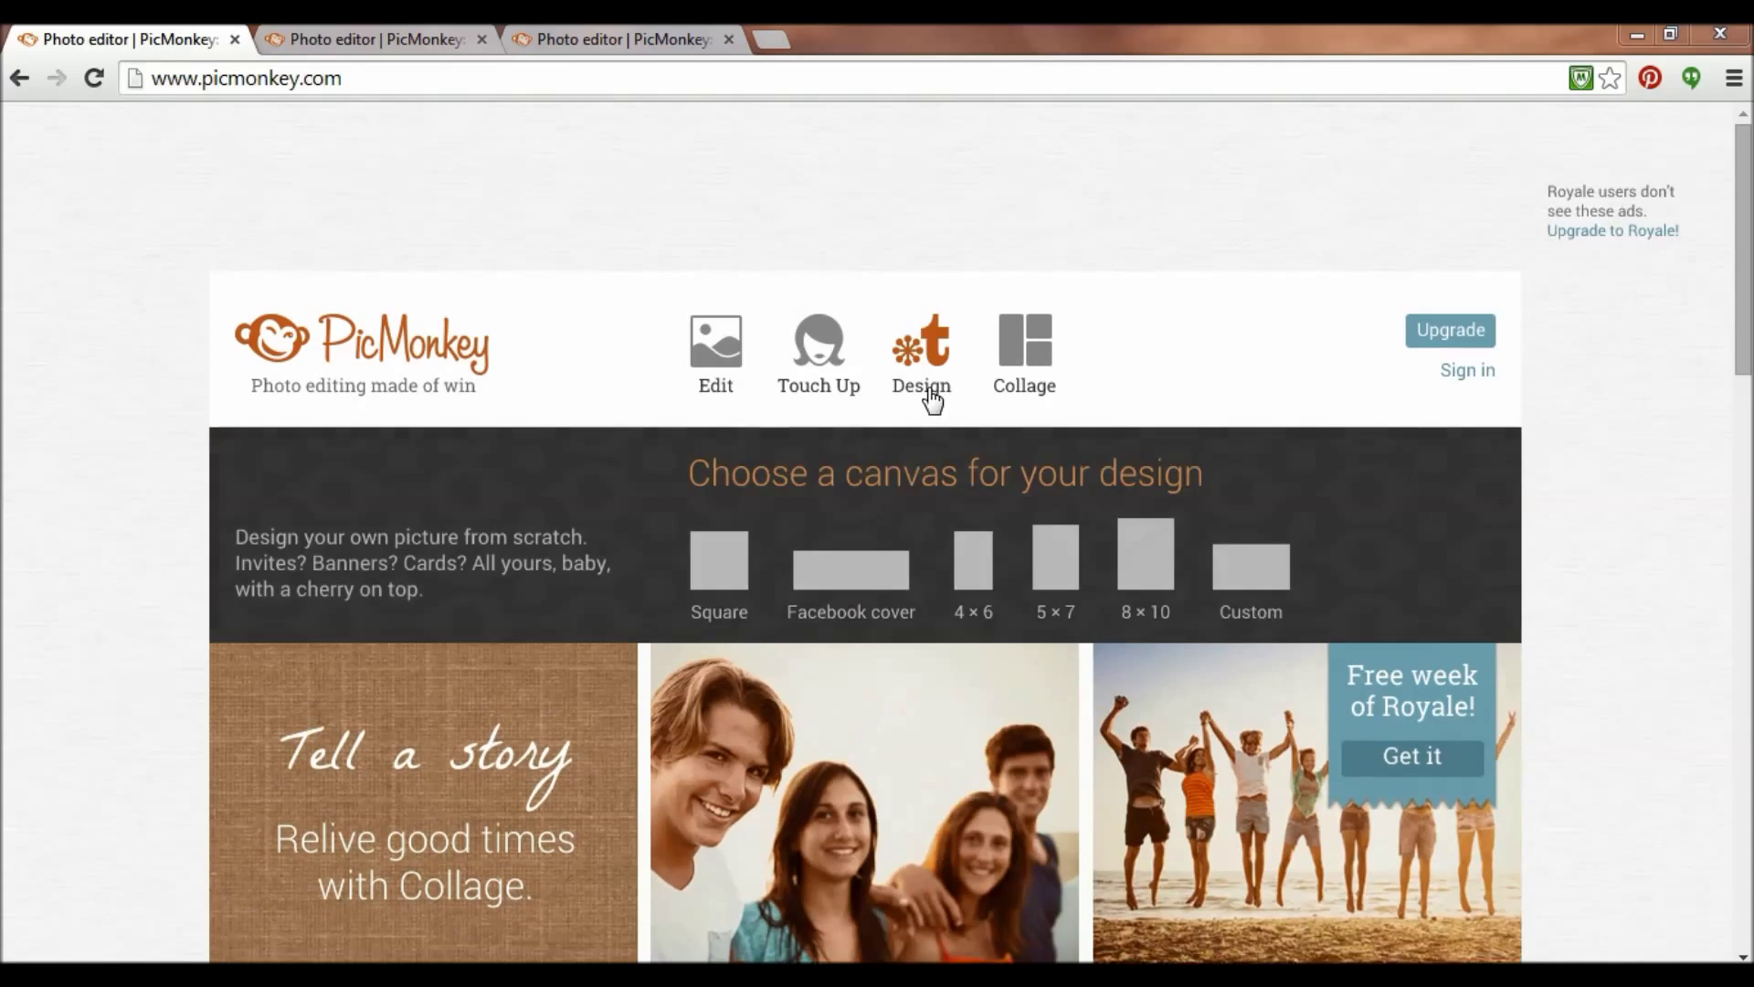
{"action": "left_click", "coordinate": [716, 571]}
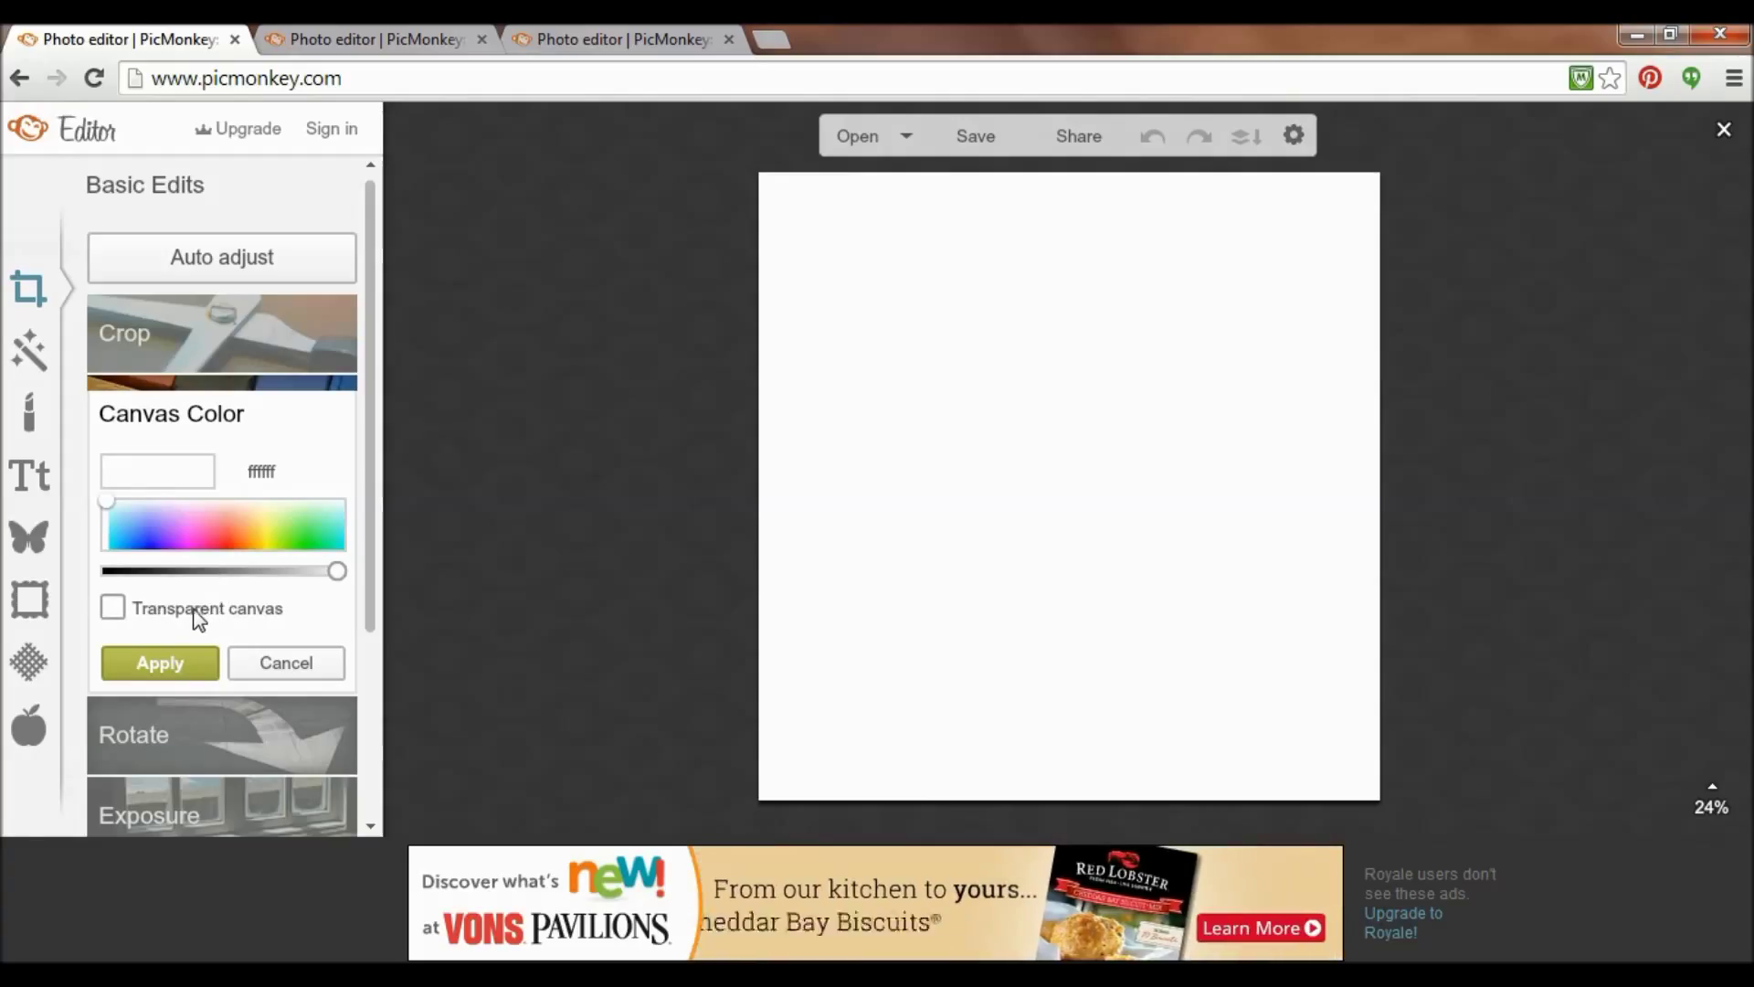
{"action": "left_click", "coordinate": [112, 609]}
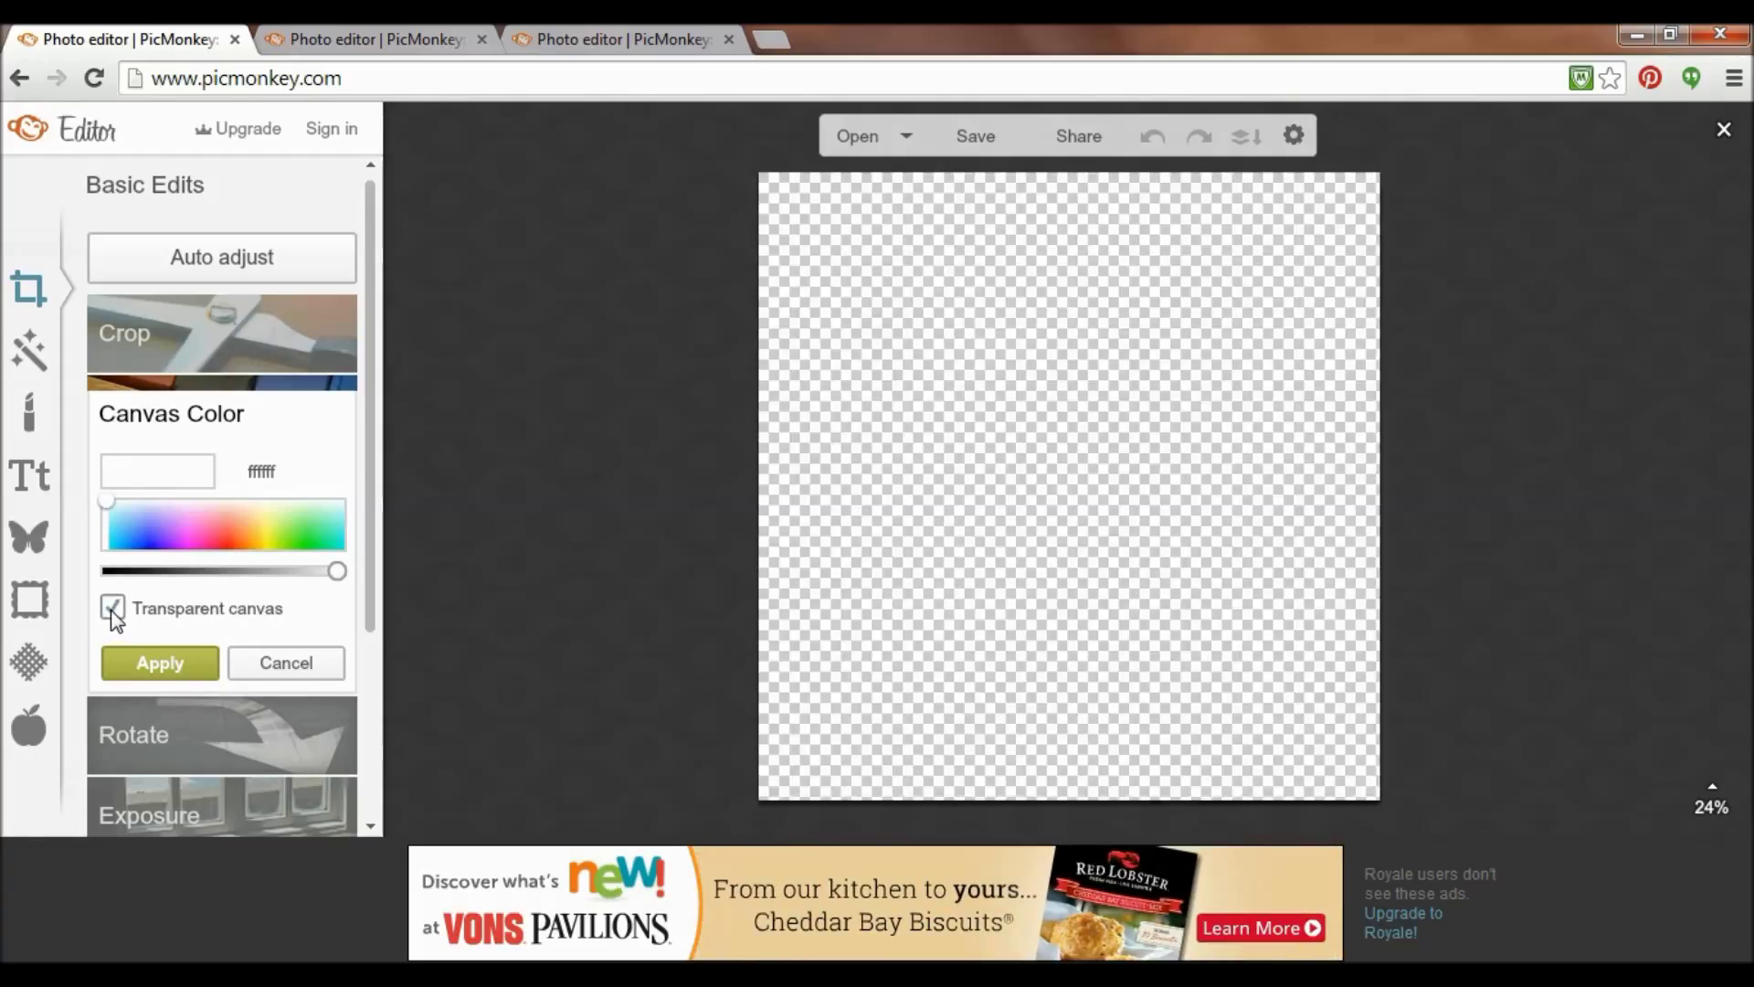
{"action": "left_click", "coordinate": [187, 665]}
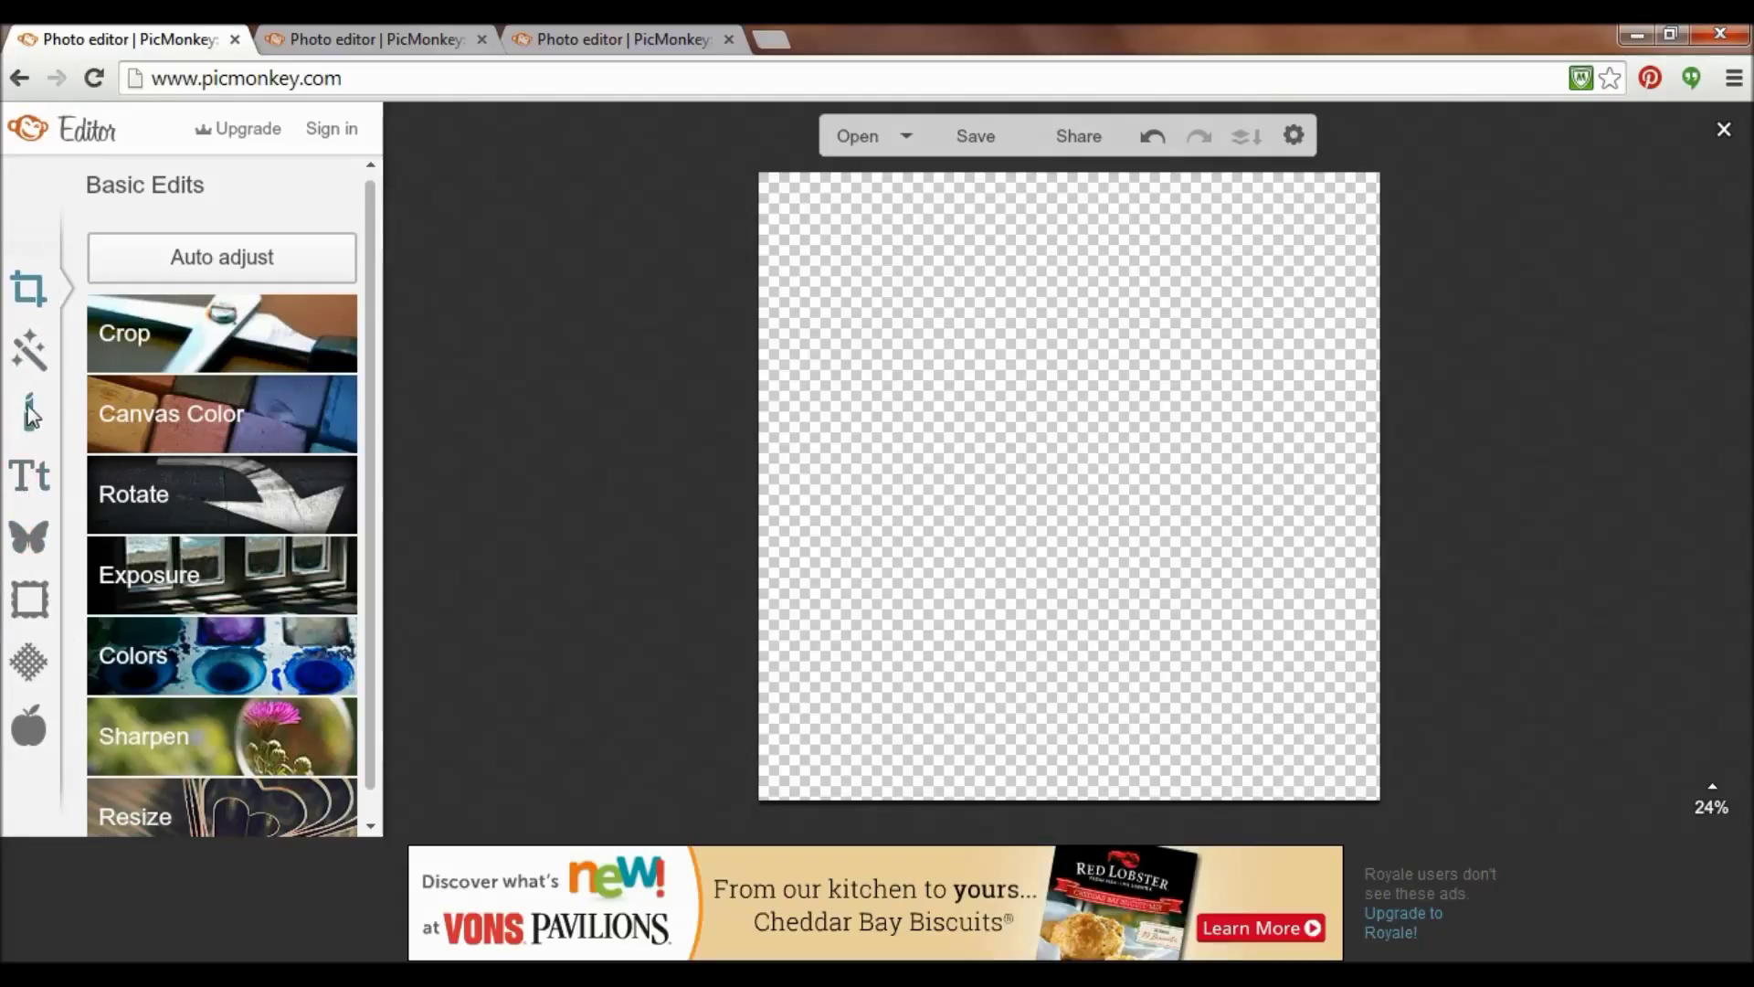
Add the portrait of the woman in the purple scarf as an overlay and enlarge it to nearly the full canvas height.
{"action": "left_click", "coordinate": [30, 539]}
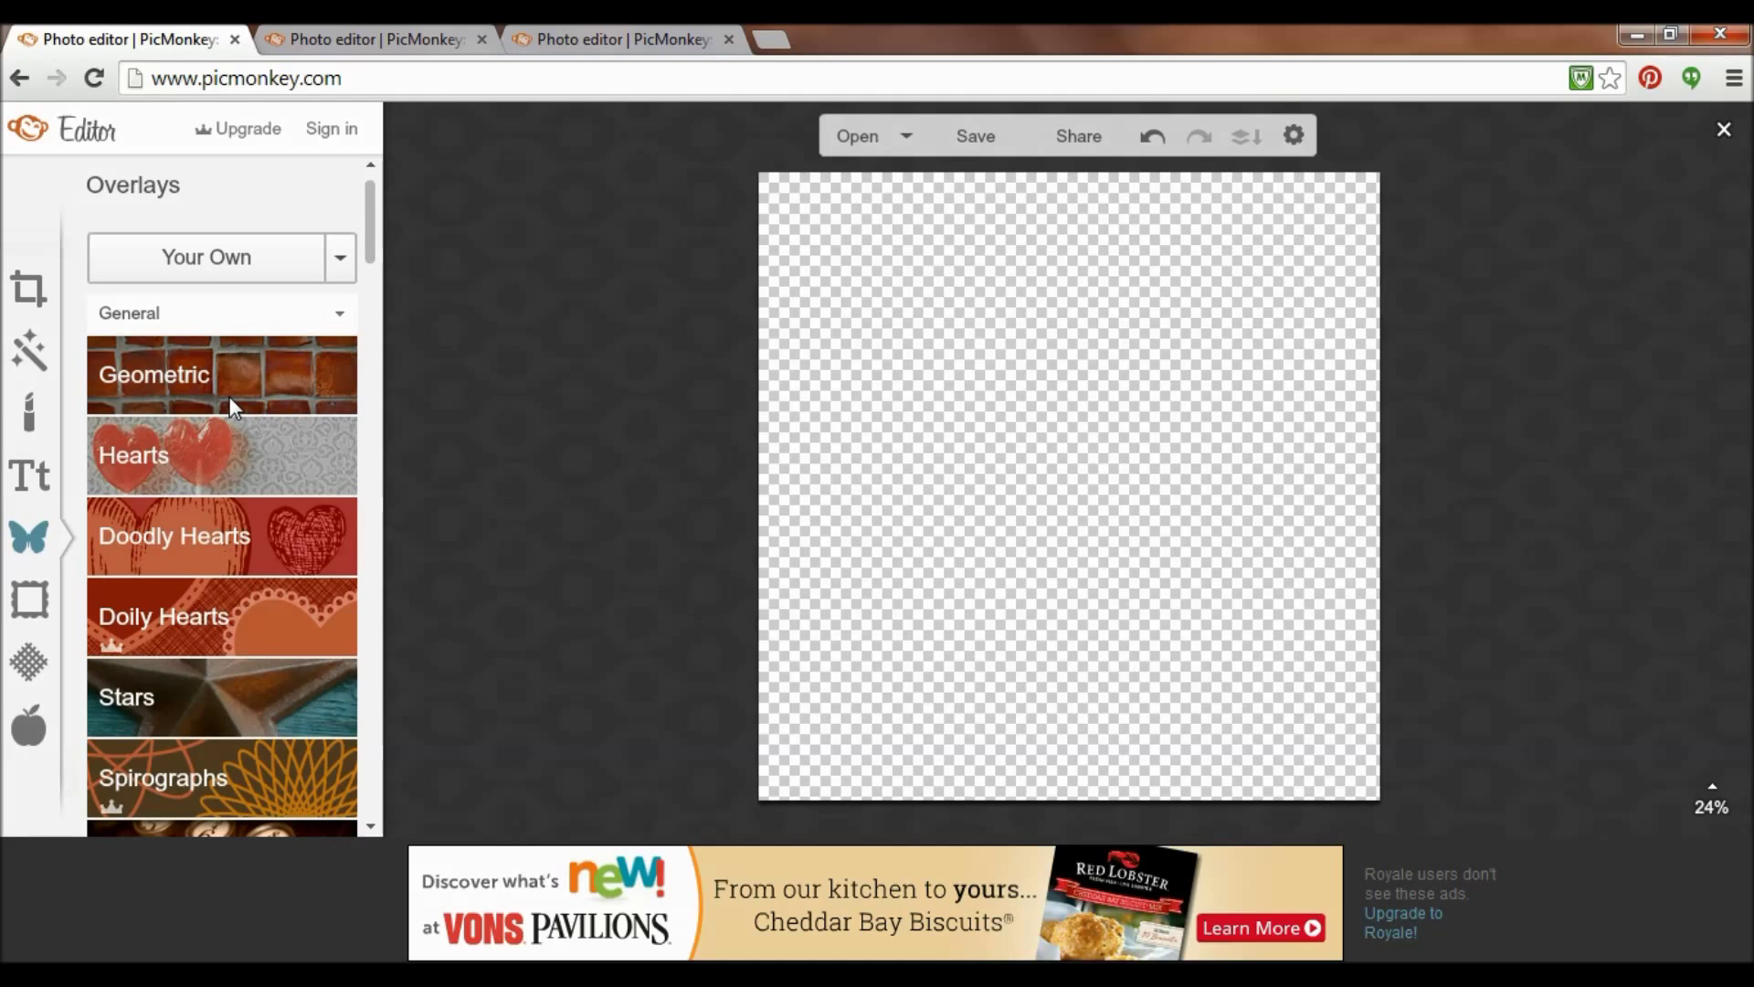
{"action": "left_click", "coordinate": [208, 260]}
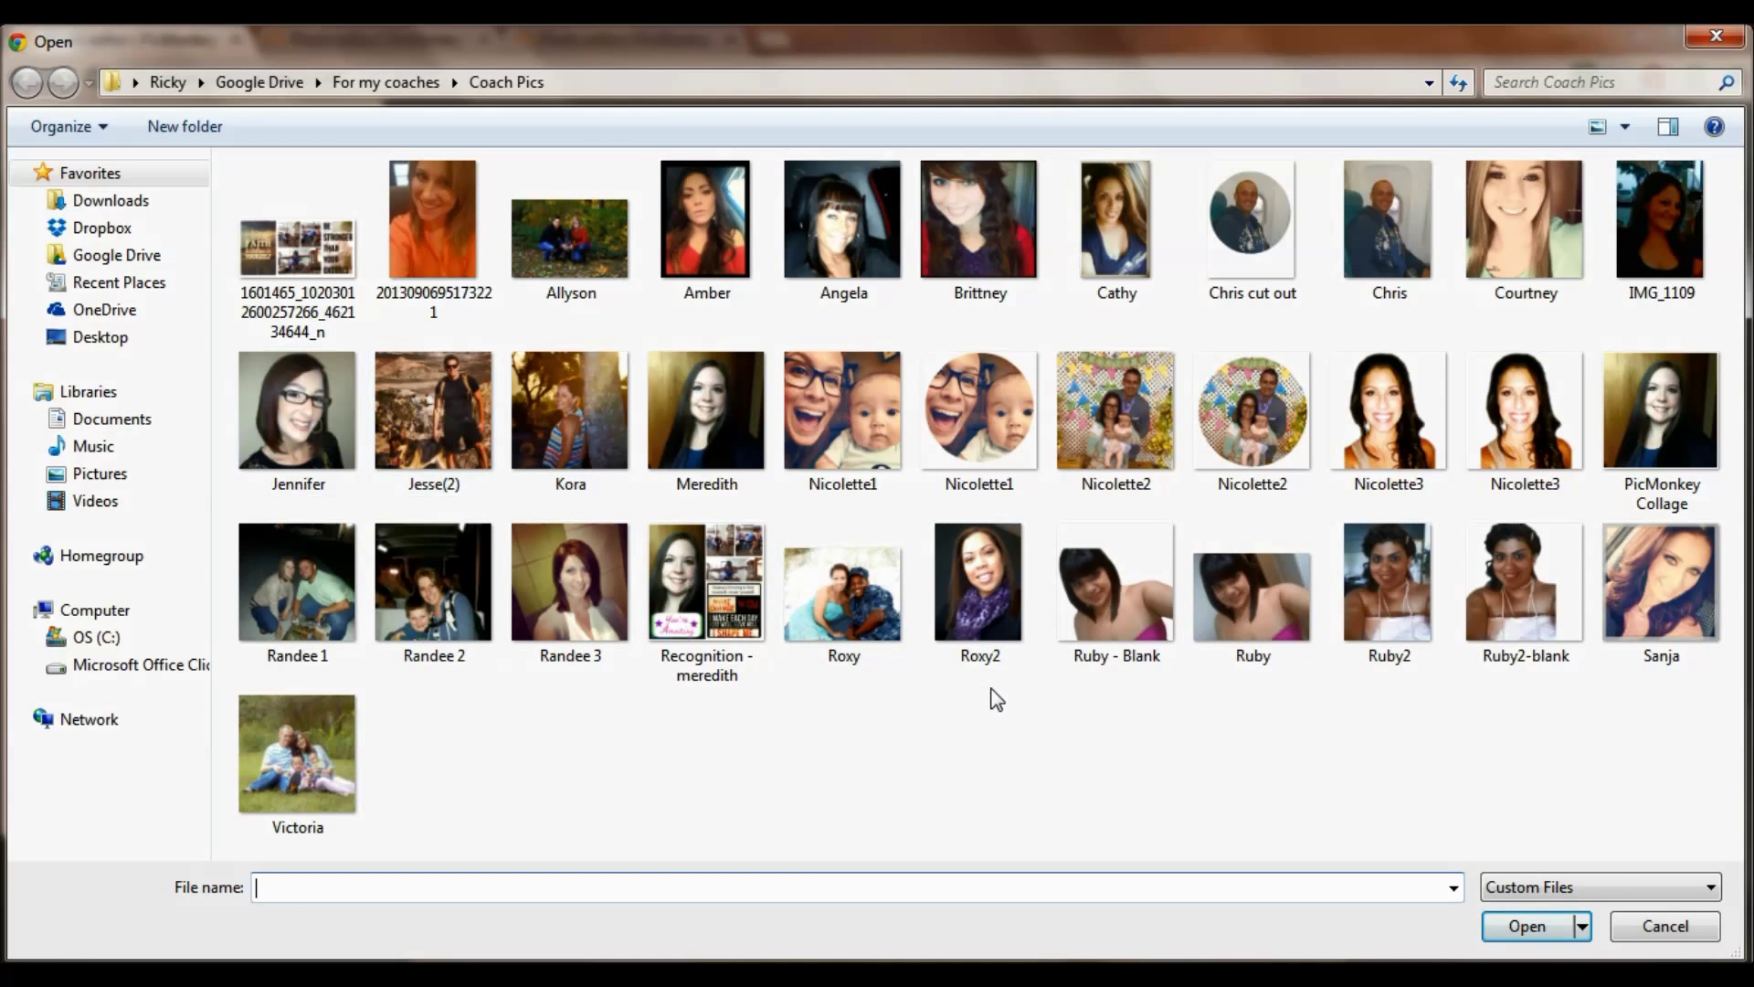
{"action": "double_click", "coordinate": [929, 602]}
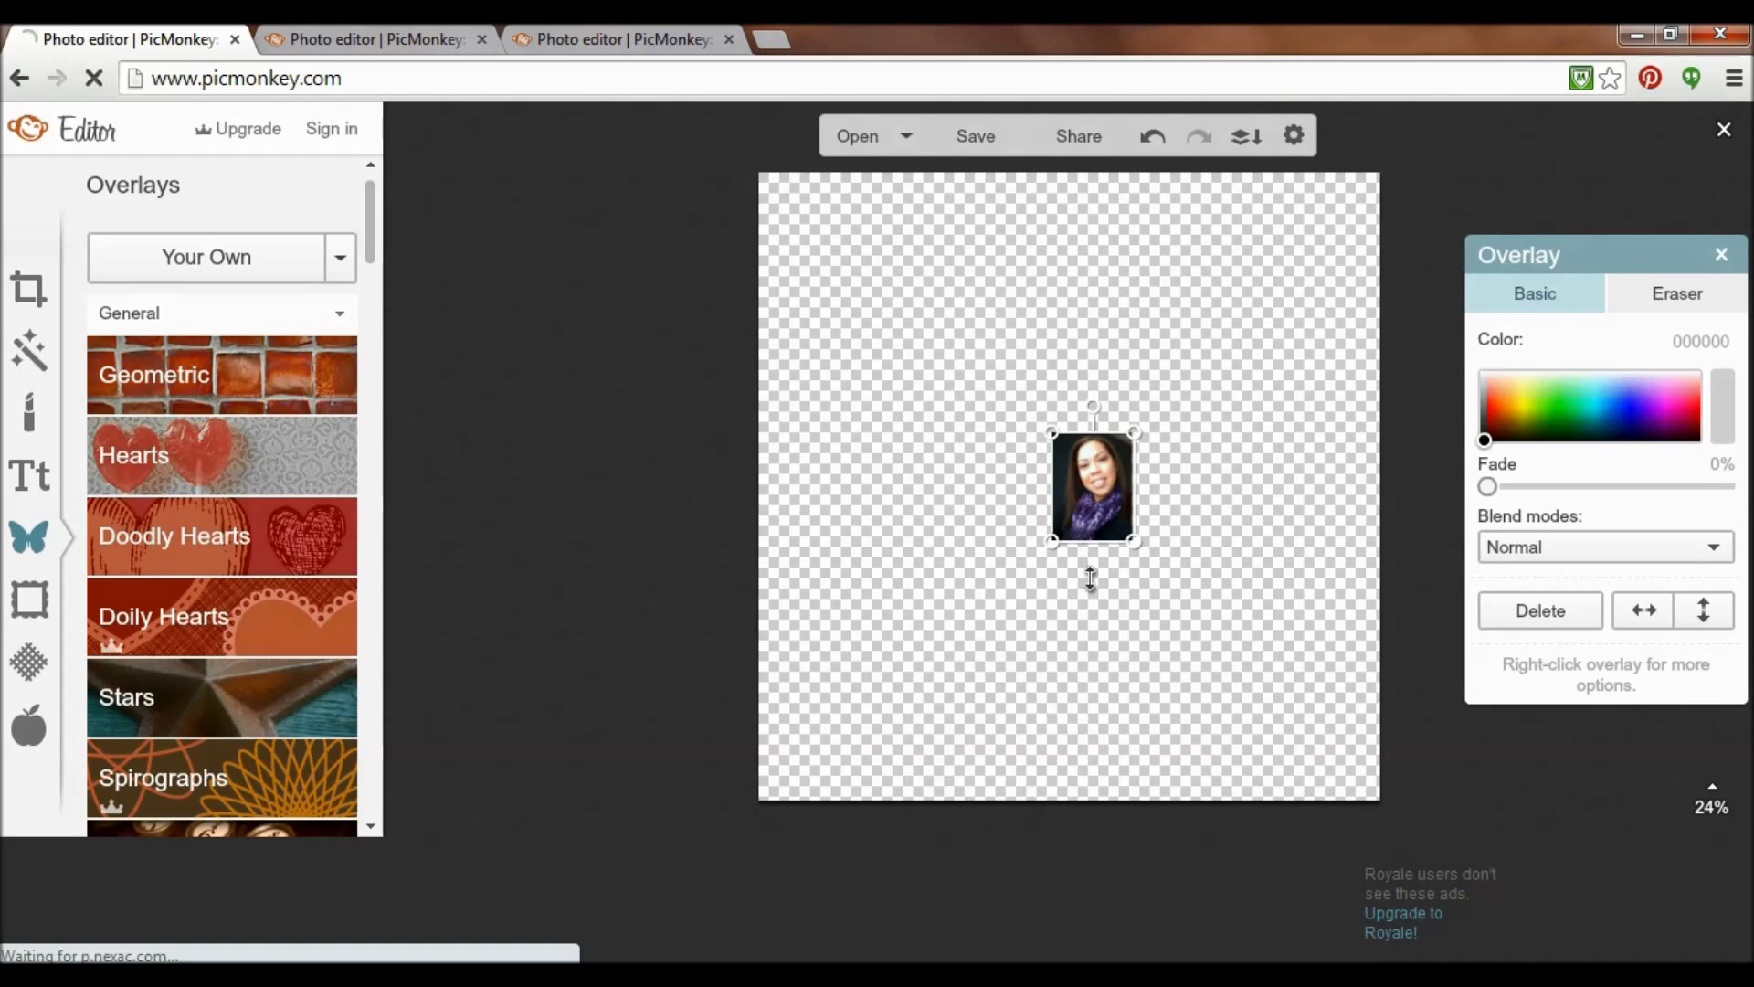
{"action": "left_click_drag", "start_coordinate": [1090, 577], "coordinate": [1117, 827]}
{"action": "left_click_drag", "start_coordinate": [1104, 402], "coordinate": [1087, 319]}
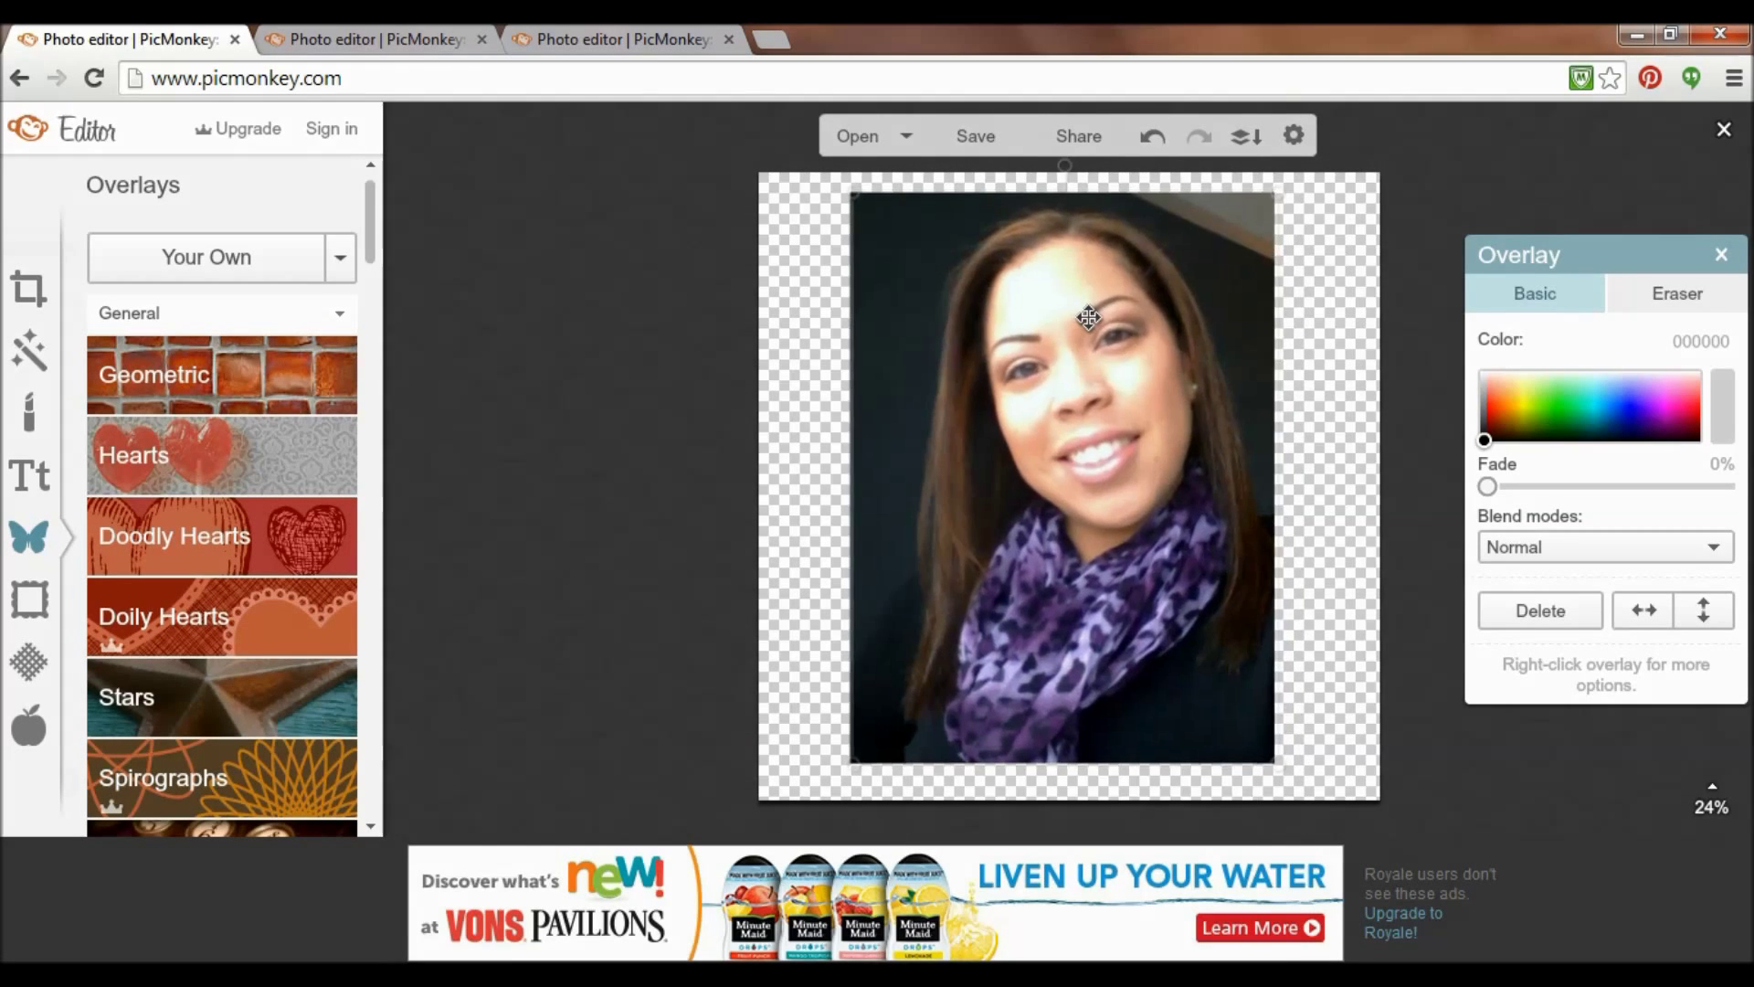
{"action": "left_click_drag", "start_coordinate": [1048, 797], "coordinate": [1047, 799]}
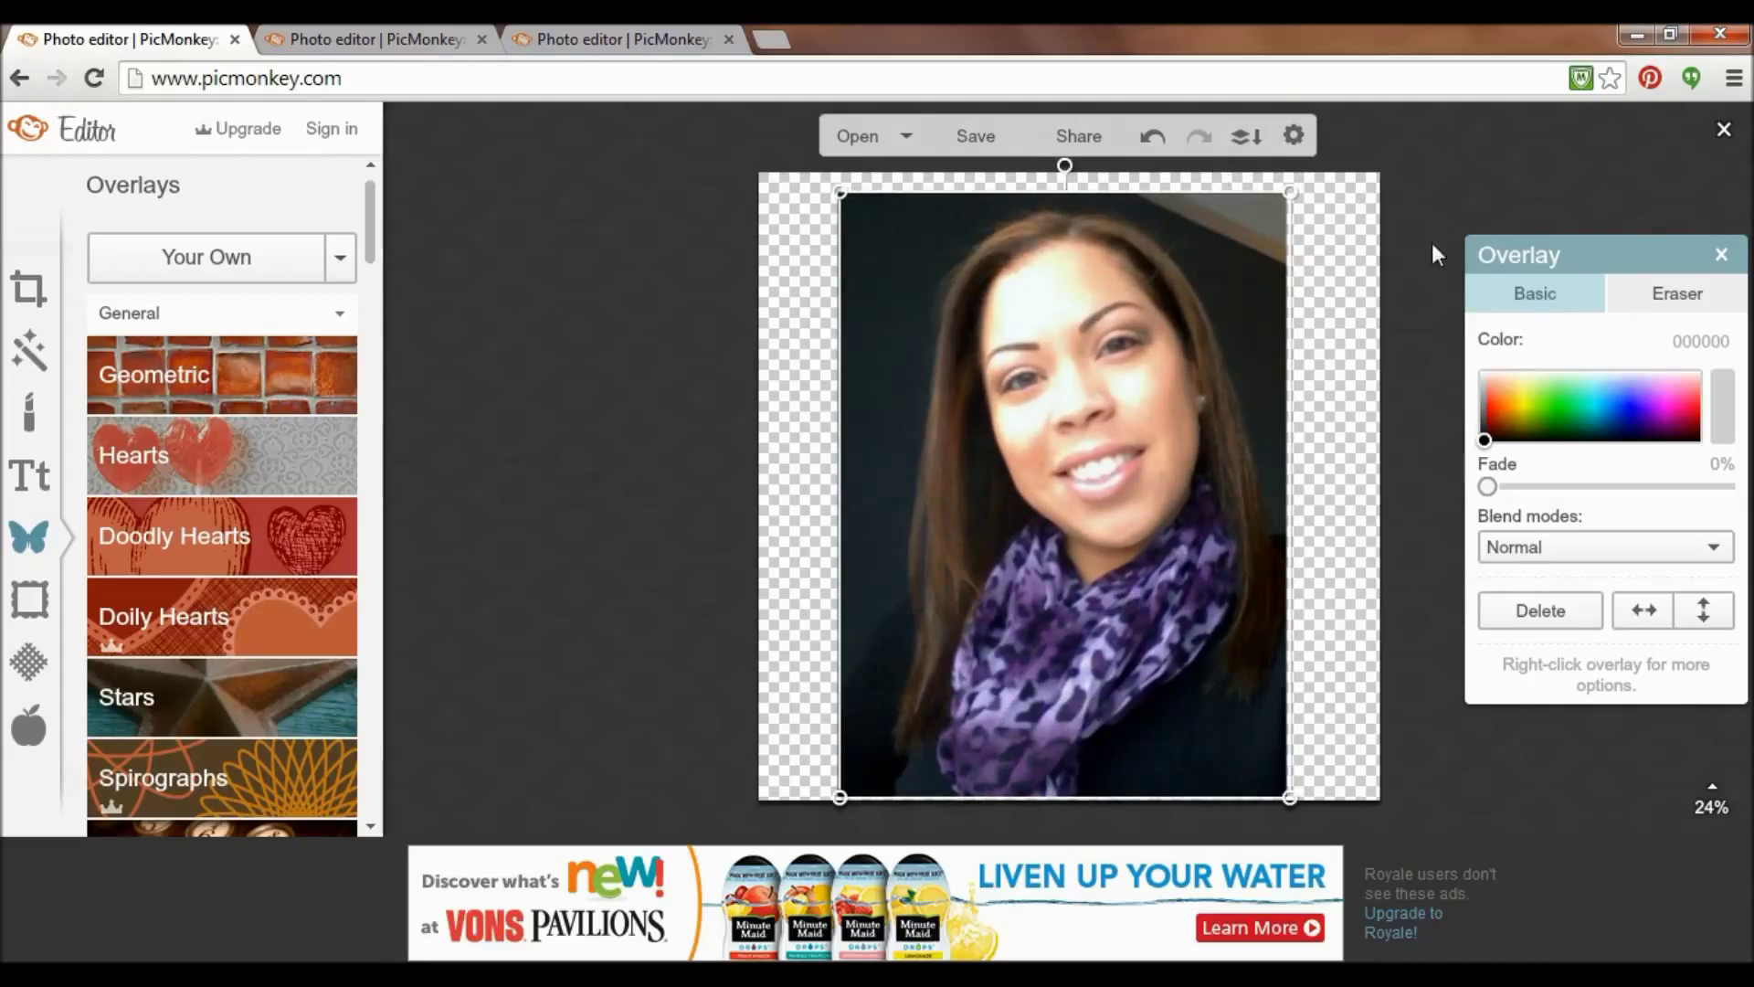
{"action": "left_click_drag", "start_coordinate": [1538, 256], "coordinate": [501, 237]}
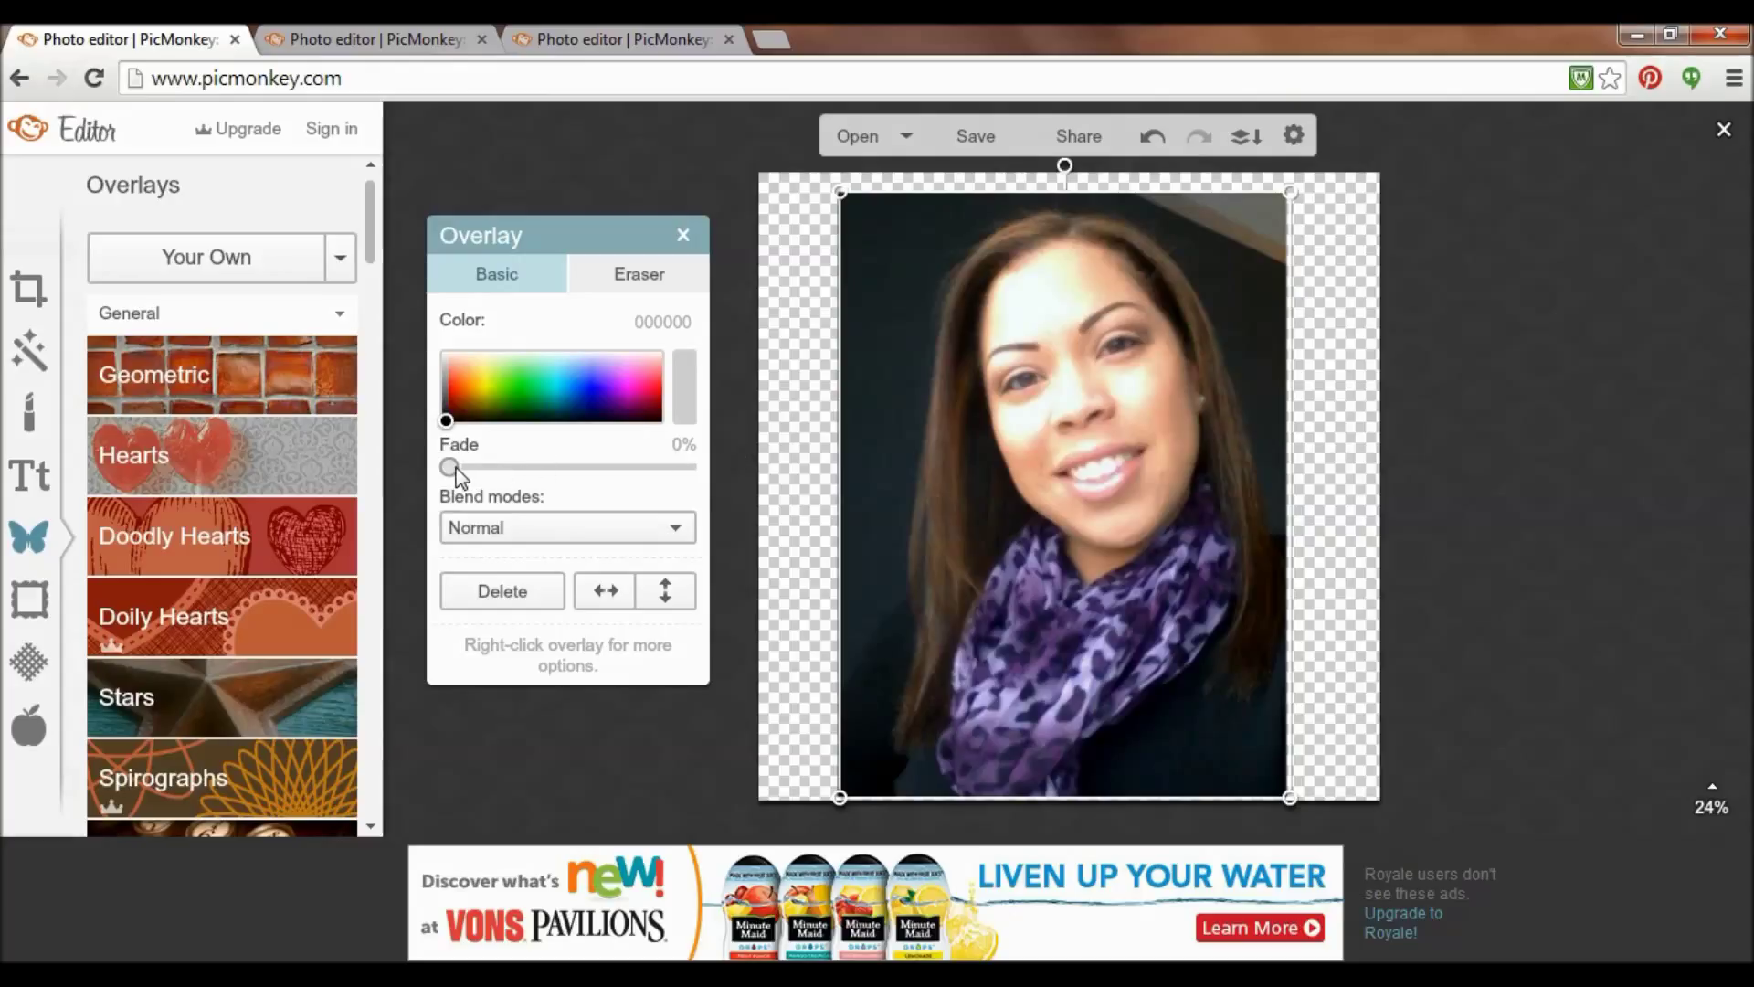
Try the portrait overlay's fade, blend mode, horizontal flip and colour tint options, and undo the changes.
{"action": "left_click_drag", "start_coordinate": [470, 468], "coordinate": [392, 470]}
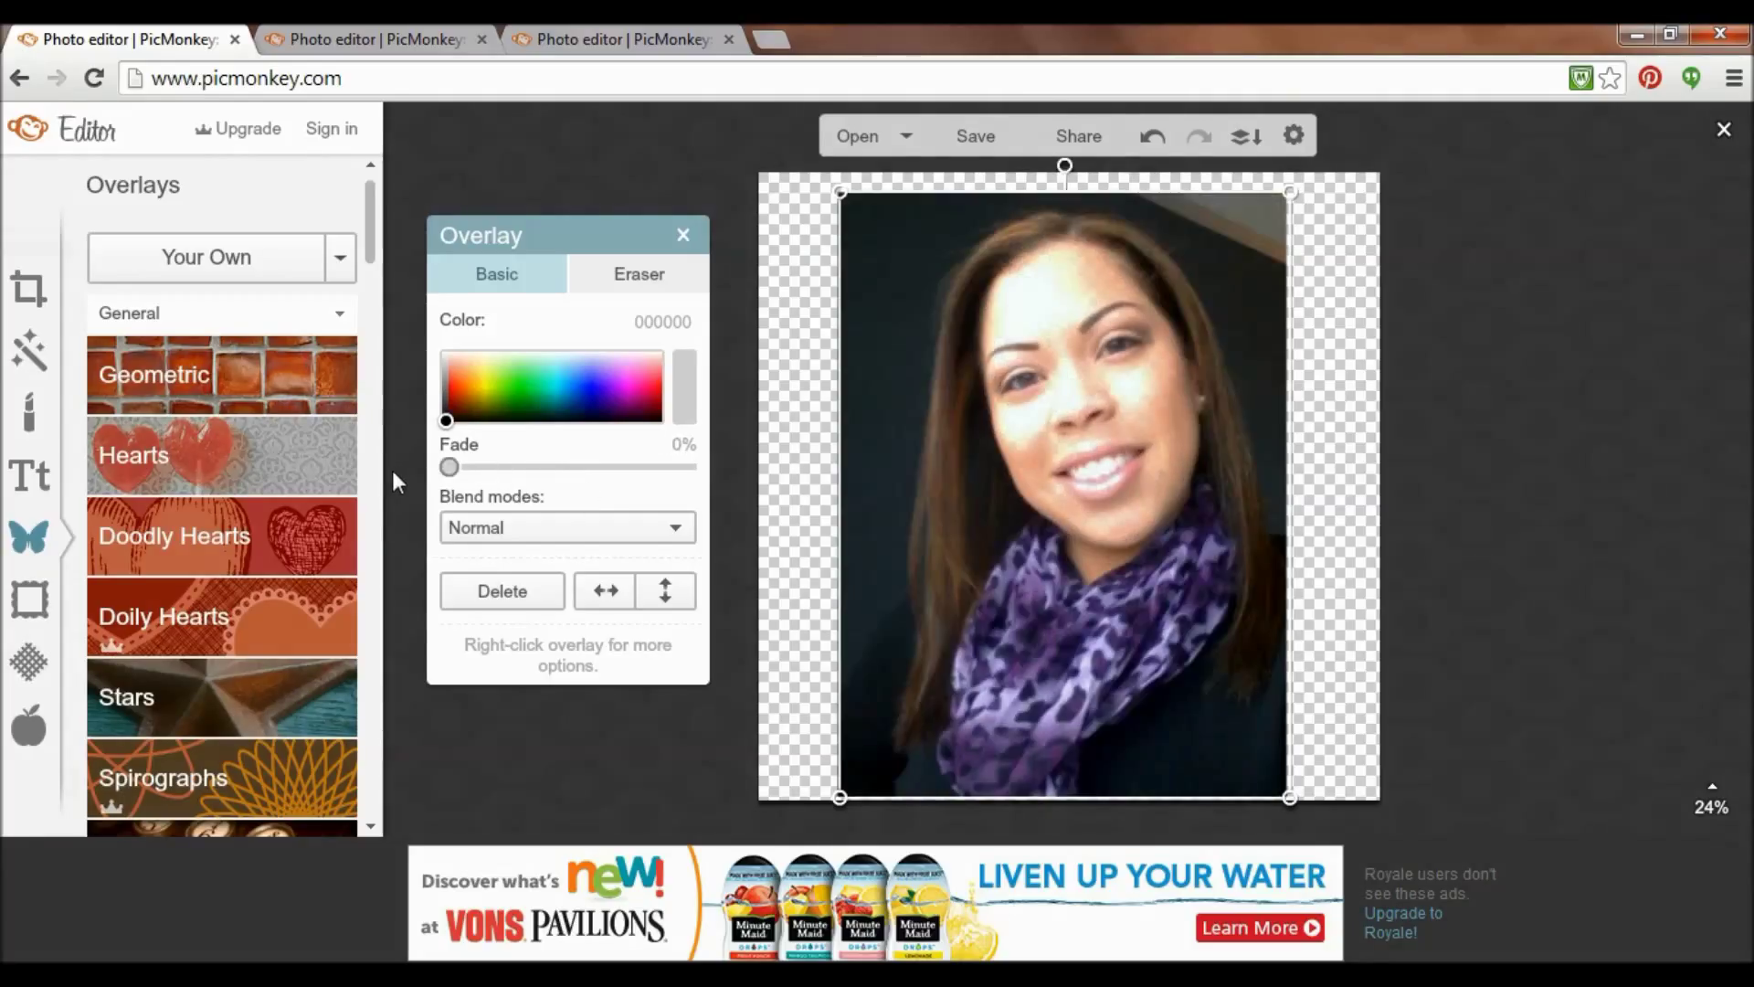
{"action": "left_click", "coordinate": [532, 534]}
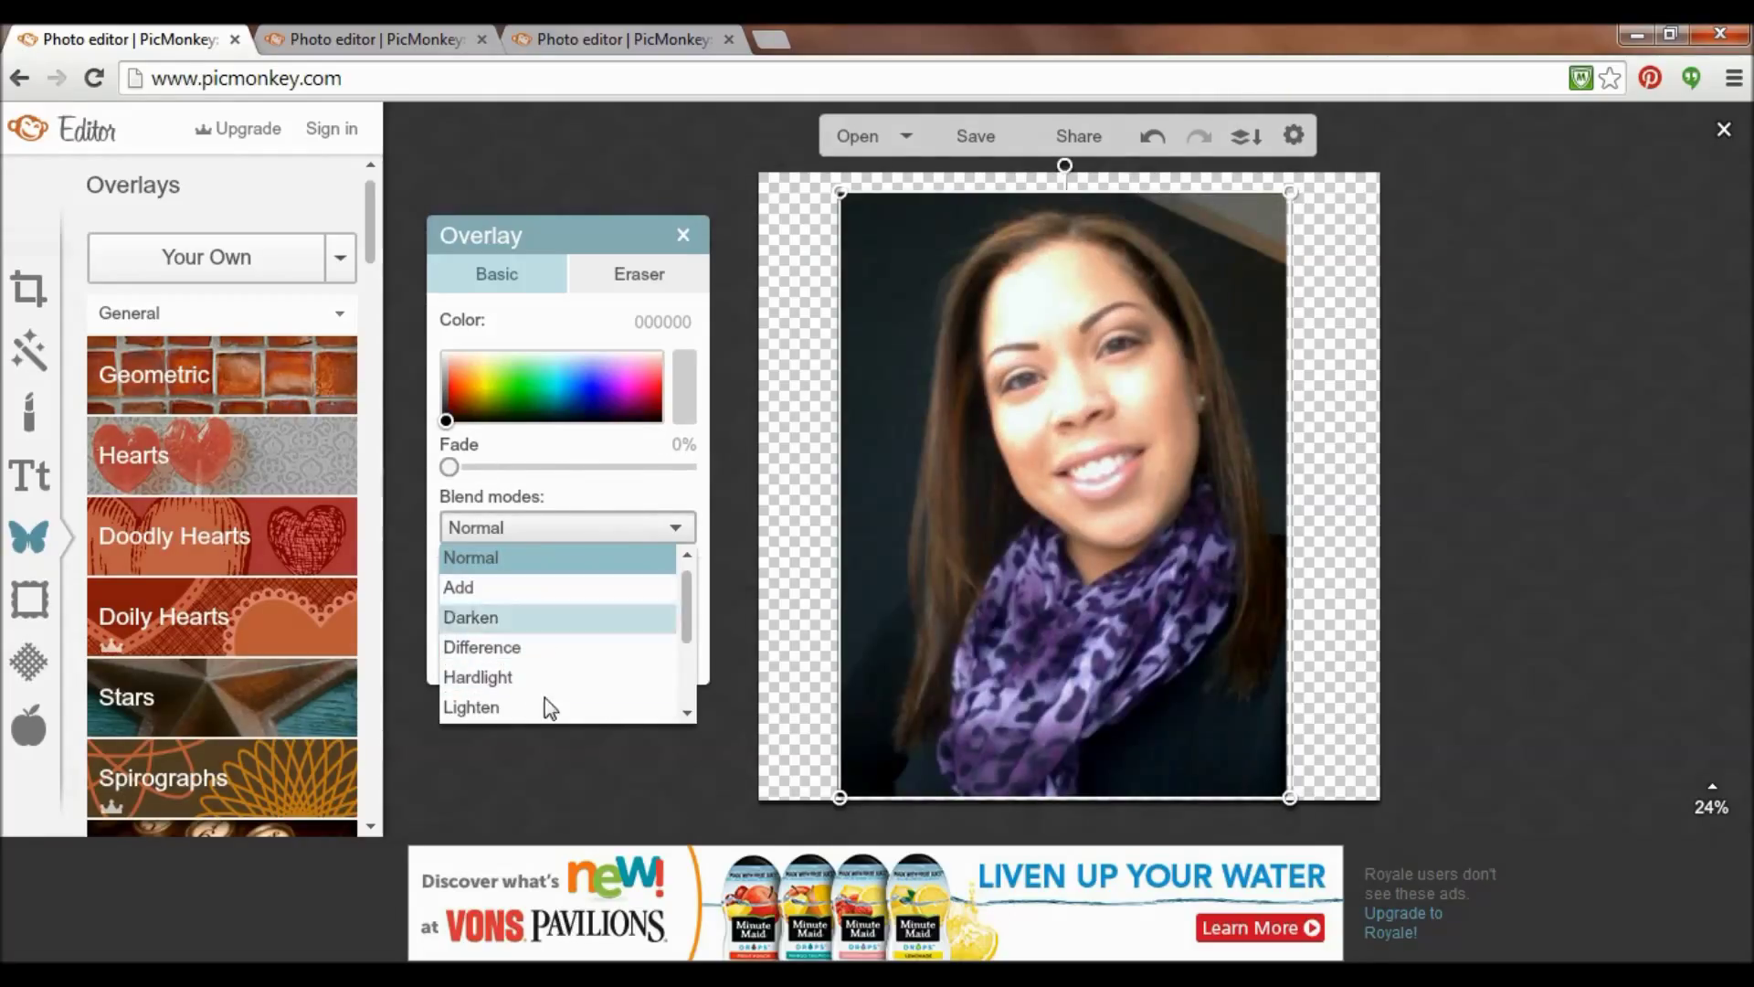
{"action": "left_click", "coordinate": [541, 551]}
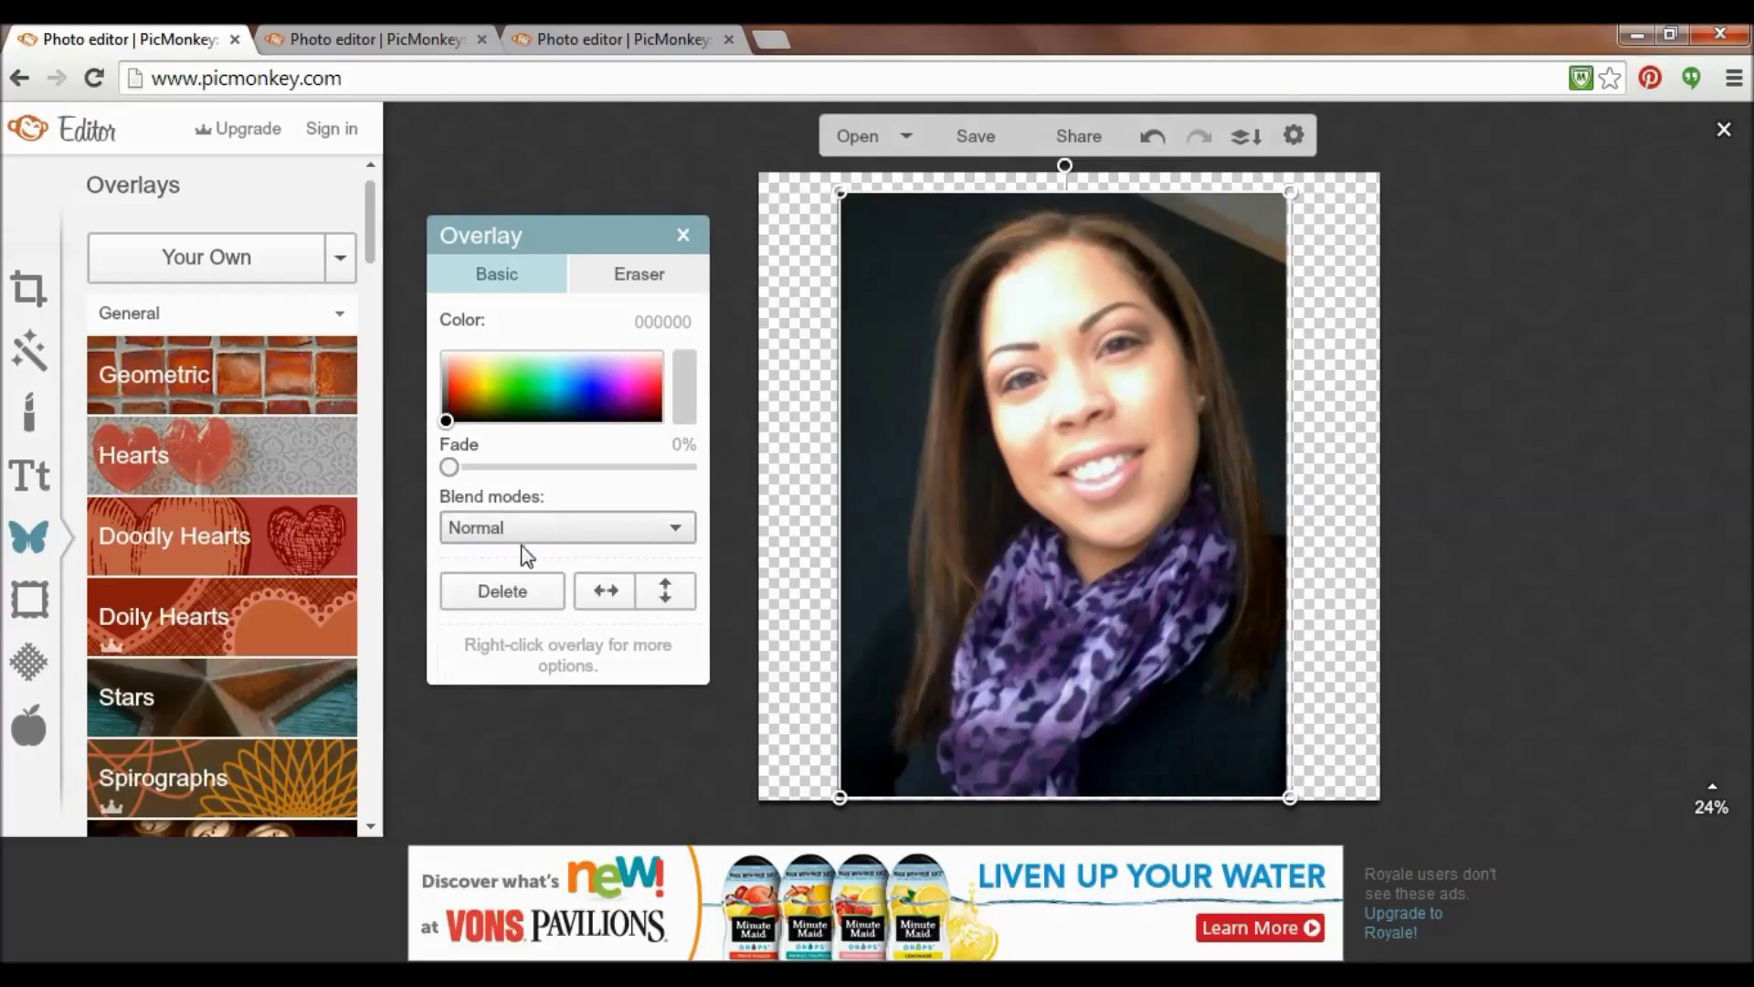
{"action": "left_click", "coordinate": [607, 590]}
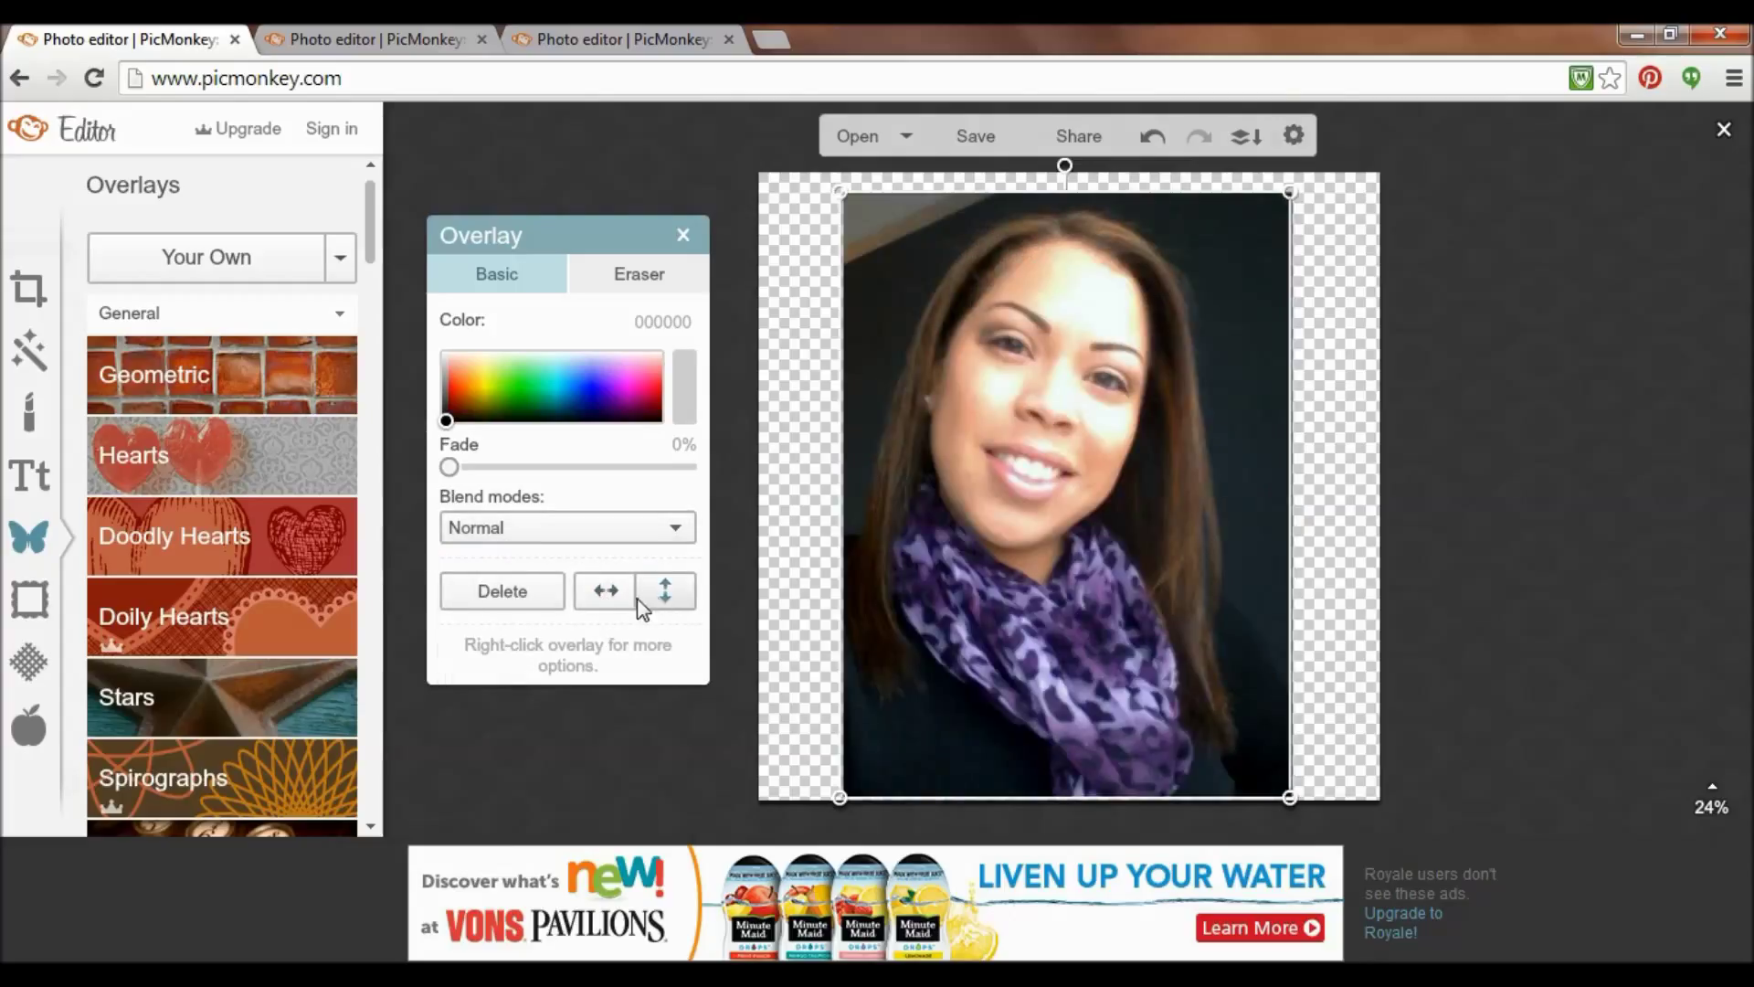
{"action": "left_click", "coordinate": [619, 599]}
{"action": "left_click_drag", "start_coordinate": [563, 377], "coordinate": [423, 402]}
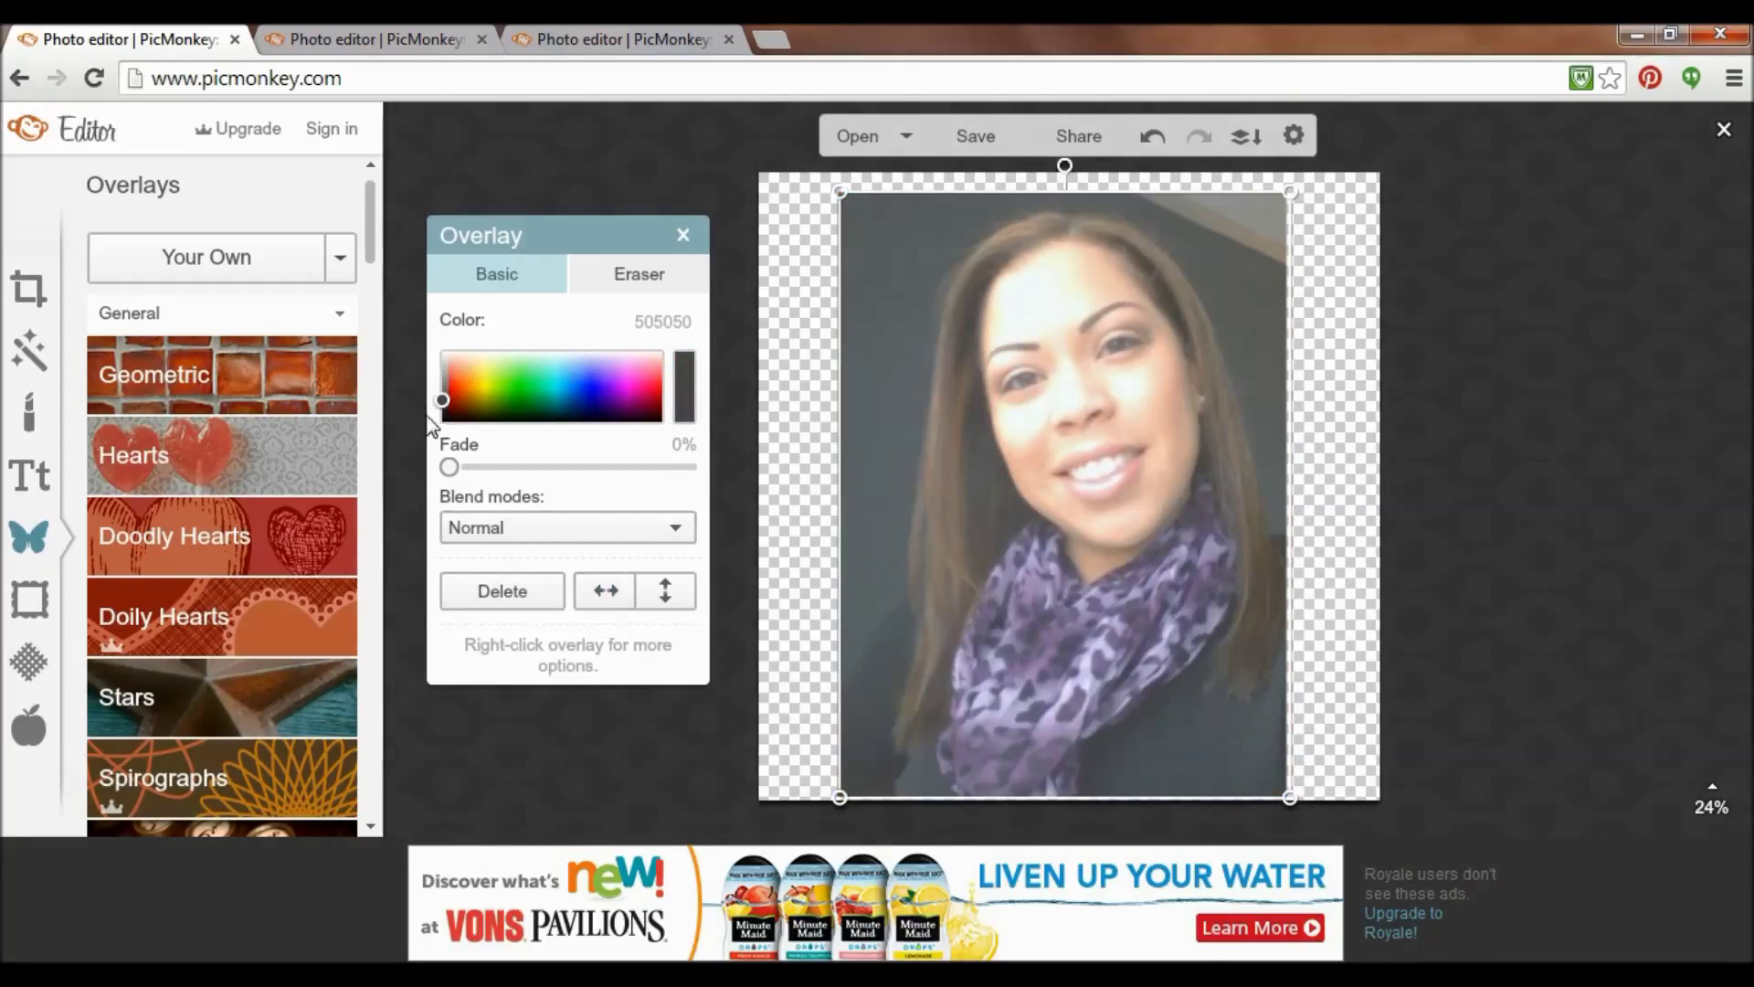
{"action": "left_click", "coordinate": [1152, 136]}
Try erasing the dark background left of the hair with eraser size 74 and hardness 85, and undo the stroke.
{"action": "left_click", "coordinate": [611, 267]}
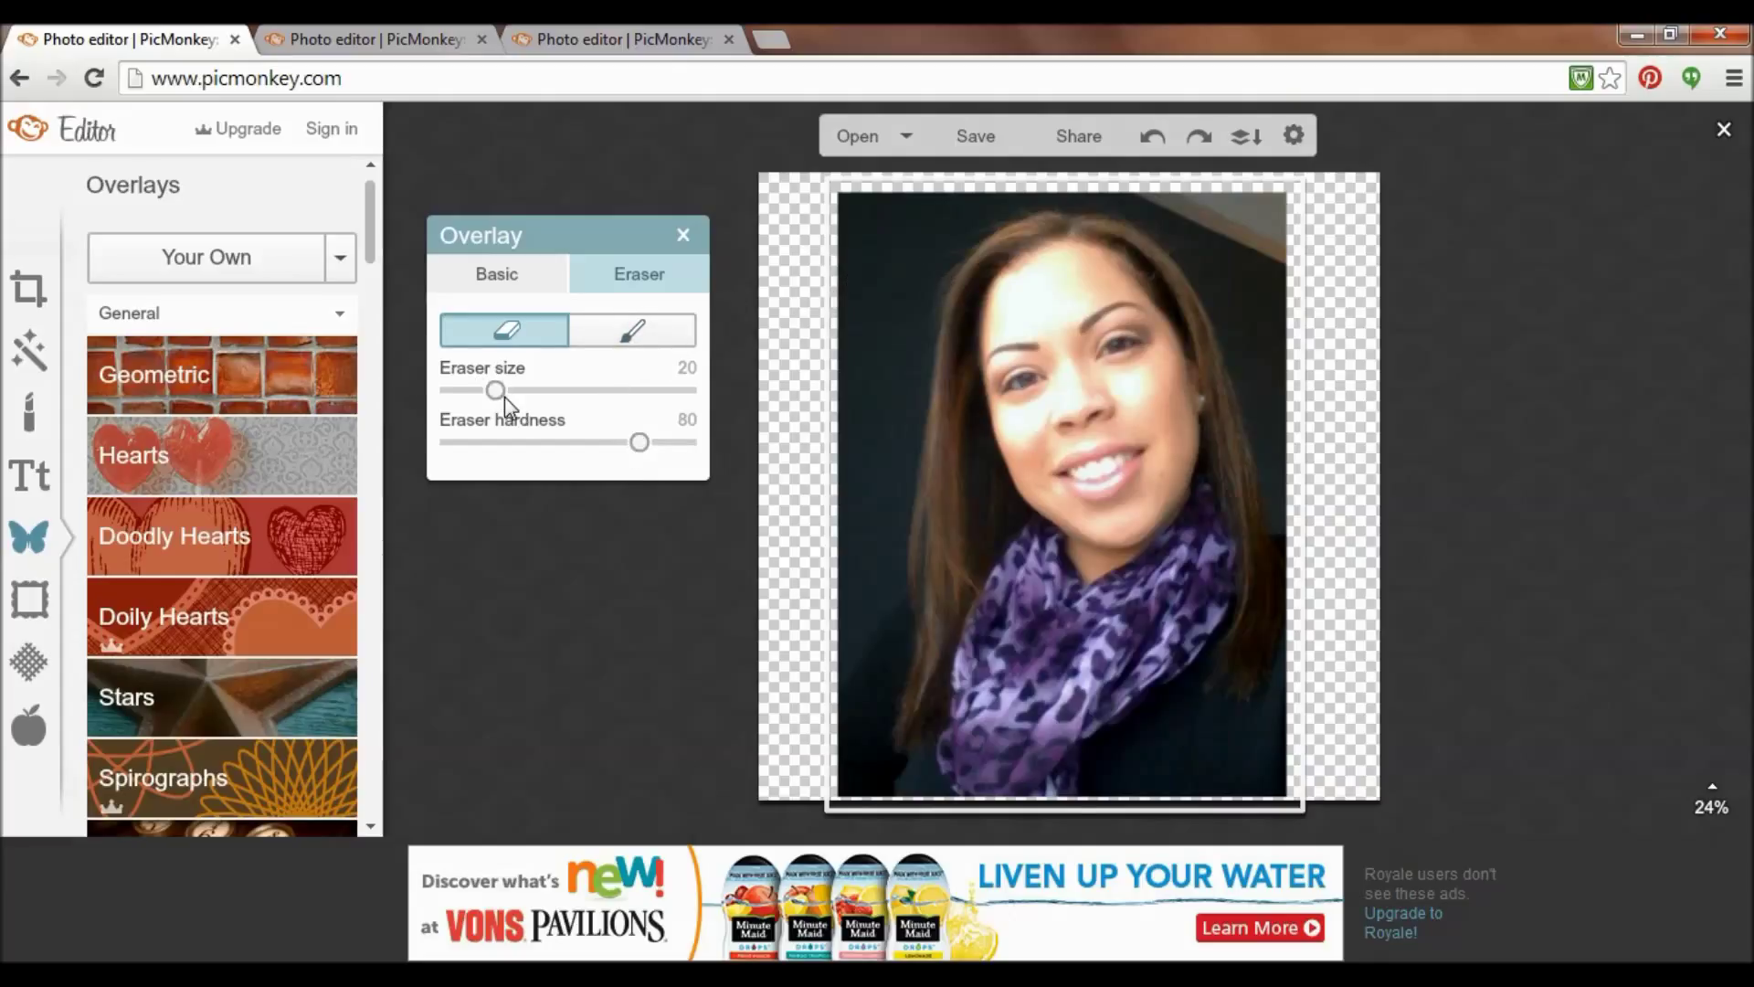
{"action": "mouse_move", "coordinate": [497, 392]}
{"action": "left_mouse_down"}
{"action": "mouse_move", "coordinate": [624, 391]}
{"action": "mouse_move", "coordinate": [611, 444]}
{"action": "mouse_move", "coordinate": [533, 441]}
{"action": "mouse_move", "coordinate": [651, 448]}
{"action": "left_mouse_up"}
{"action": "mouse_move", "coordinate": [999, 245]}
{"action": "left_mouse_down"}
{"action": "mouse_move", "coordinate": [955, 339]}
{"action": "mouse_move", "coordinate": [944, 489]}
{"action": "left_mouse_up"}
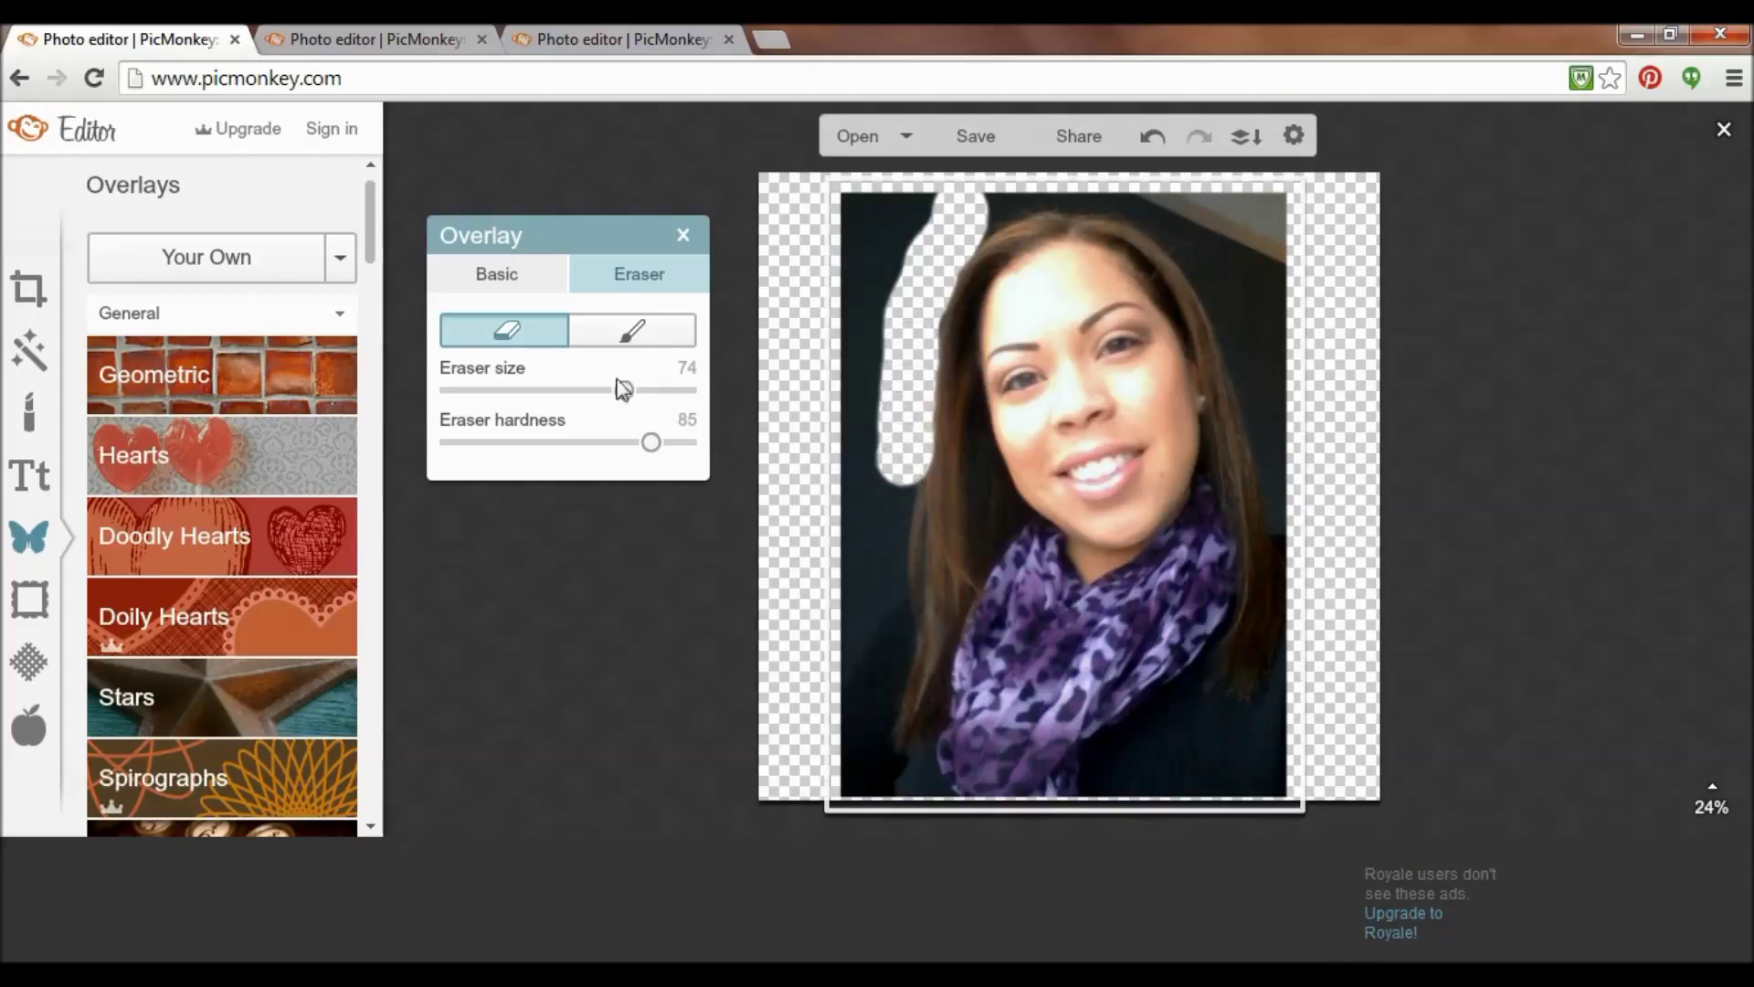
{"action": "left_click", "coordinate": [1152, 135]}
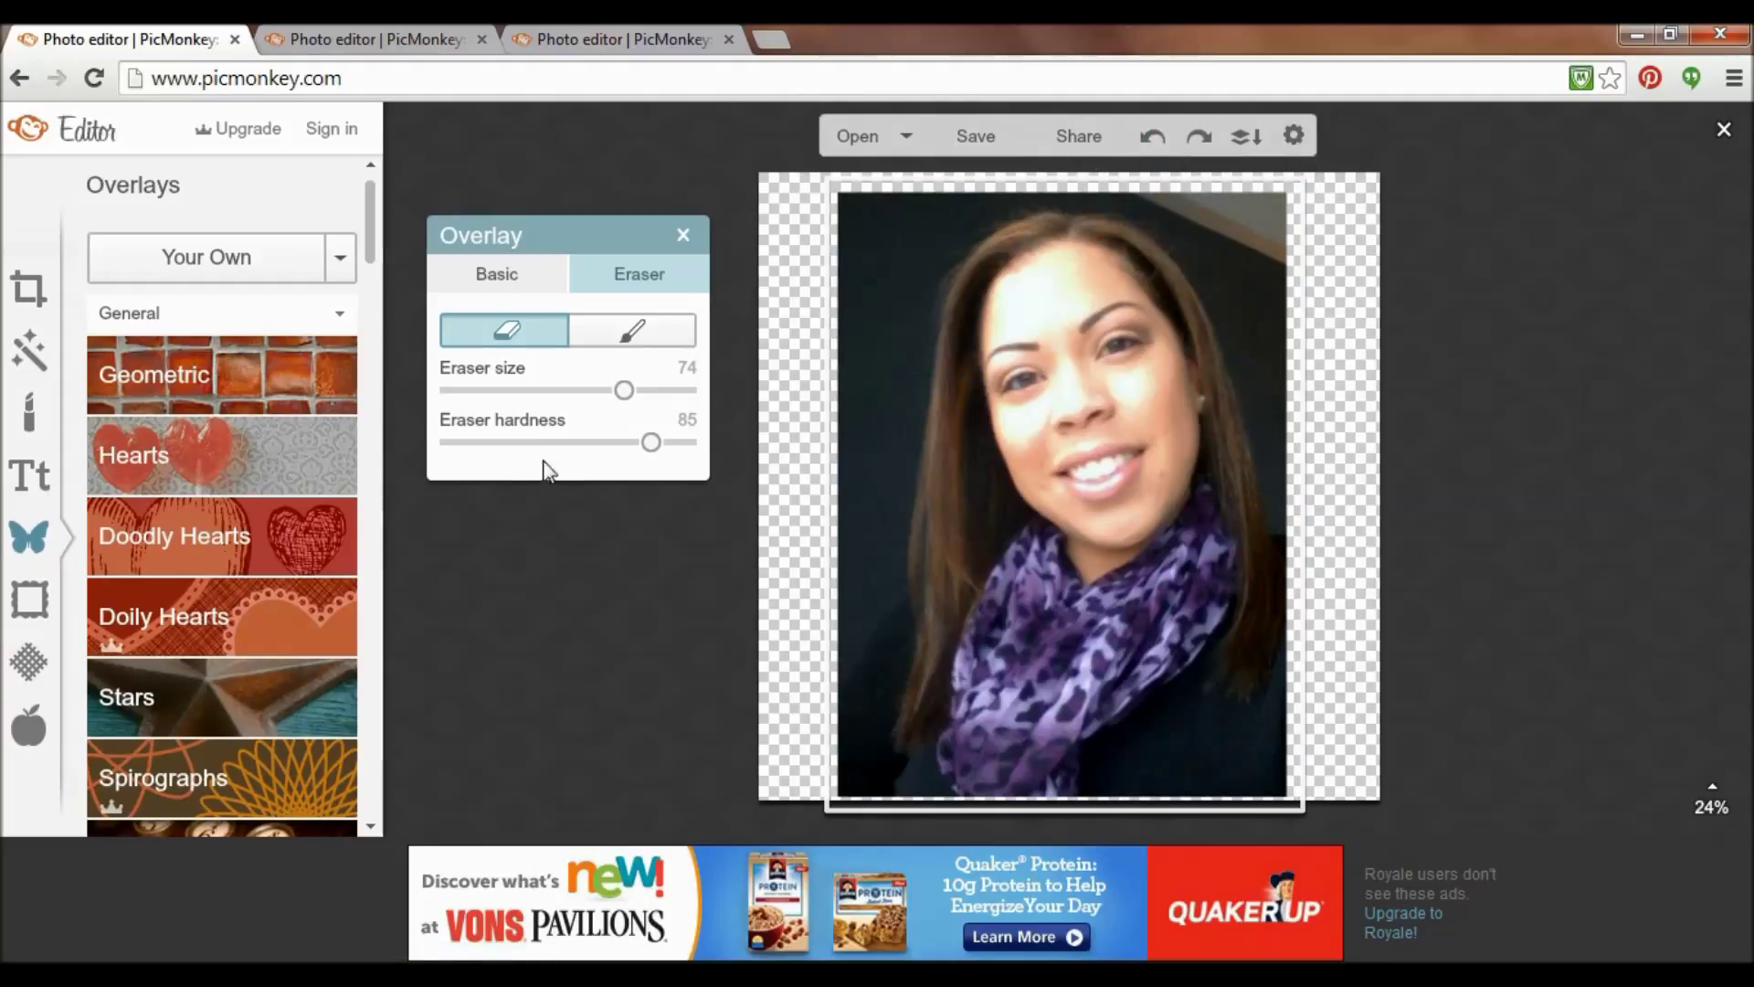
Set the eraser to size 76 and hardness 22 and erase most of the dark background left of the woman's hair.
{"action": "left_click_drag", "start_coordinate": [525, 443], "coordinate": [502, 450]}
{"action": "left_click_drag", "start_coordinate": [640, 395], "coordinate": [644, 393]}
{"action": "mouse_move", "coordinate": [893, 305]}
{"action": "left_mouse_down"}
{"action": "mouse_move", "coordinate": [960, 242]}
{"action": "mouse_move", "coordinate": [879, 336]}
{"action": "mouse_move", "coordinate": [883, 234]}
{"action": "mouse_move", "coordinate": [896, 430]}
{"action": "mouse_move", "coordinate": [892, 378]}
{"action": "left_mouse_up"}
{"action": "mouse_move", "coordinate": [939, 394]}
{"action": "left_mouse_down"}
{"action": "mouse_move", "coordinate": [950, 316]}
{"action": "mouse_move", "coordinate": [940, 437]}
{"action": "mouse_move", "coordinate": [892, 403]}
{"action": "mouse_move", "coordinate": [878, 640]}
{"action": "mouse_move", "coordinate": [887, 599]}
{"action": "left_mouse_up"}
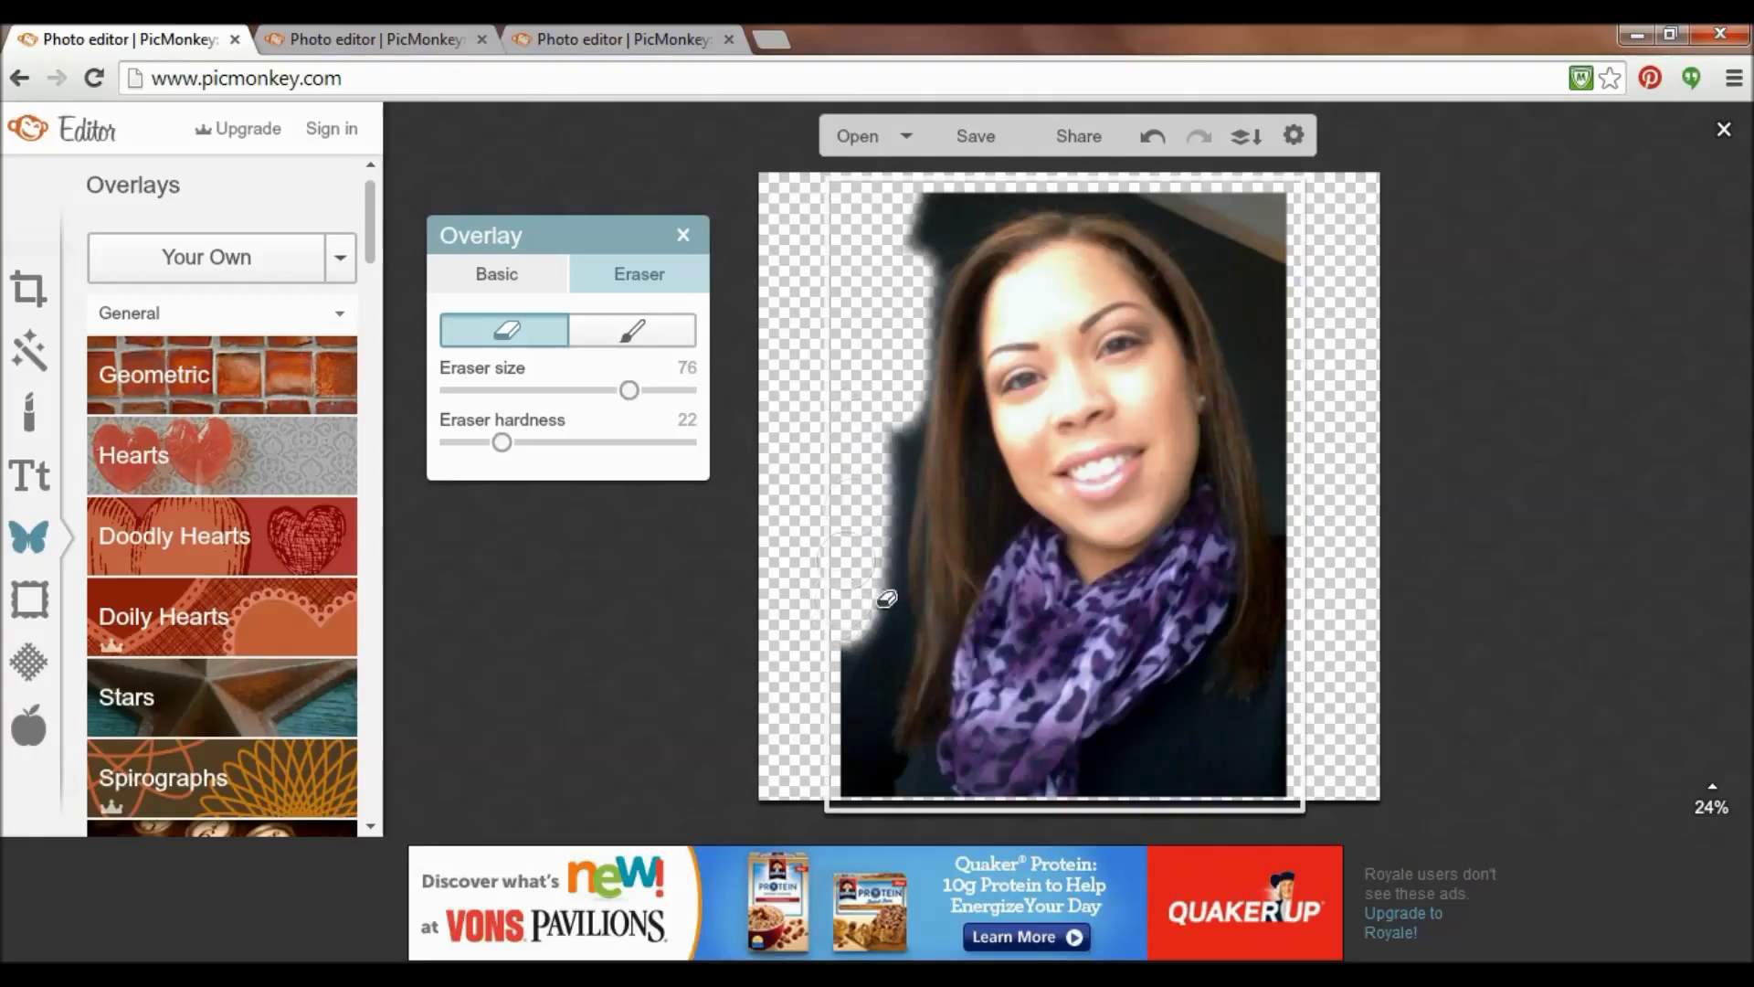
{"action": "mouse_move", "coordinate": [909, 260]}
{"action": "left_mouse_down"}
{"action": "mouse_move", "coordinate": [966, 186]}
{"action": "mouse_move", "coordinate": [1095, 163]}
{"action": "mouse_move", "coordinate": [963, 219]}
{"action": "mouse_move", "coordinate": [993, 270]}
{"action": "left_mouse_up"}
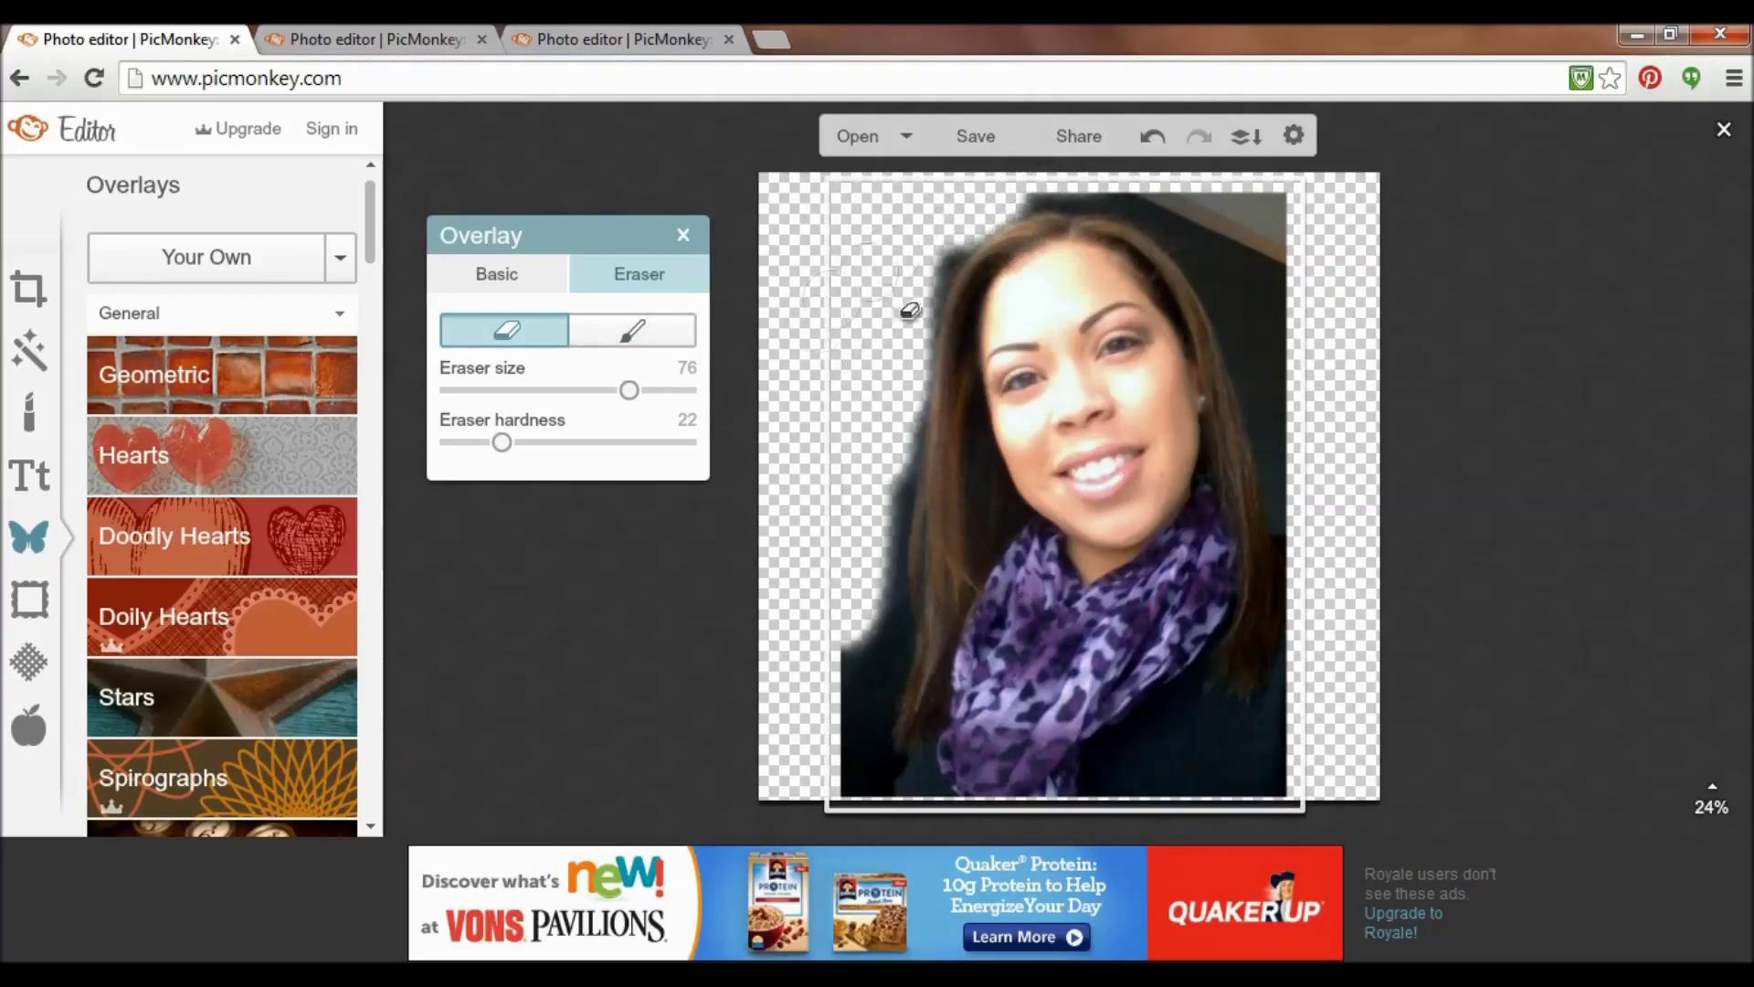
Set the eraser size to 59 and erase the remaining dark fringe close to the hair on the left of the face.
{"action": "left_click", "coordinate": [1716, 813]}
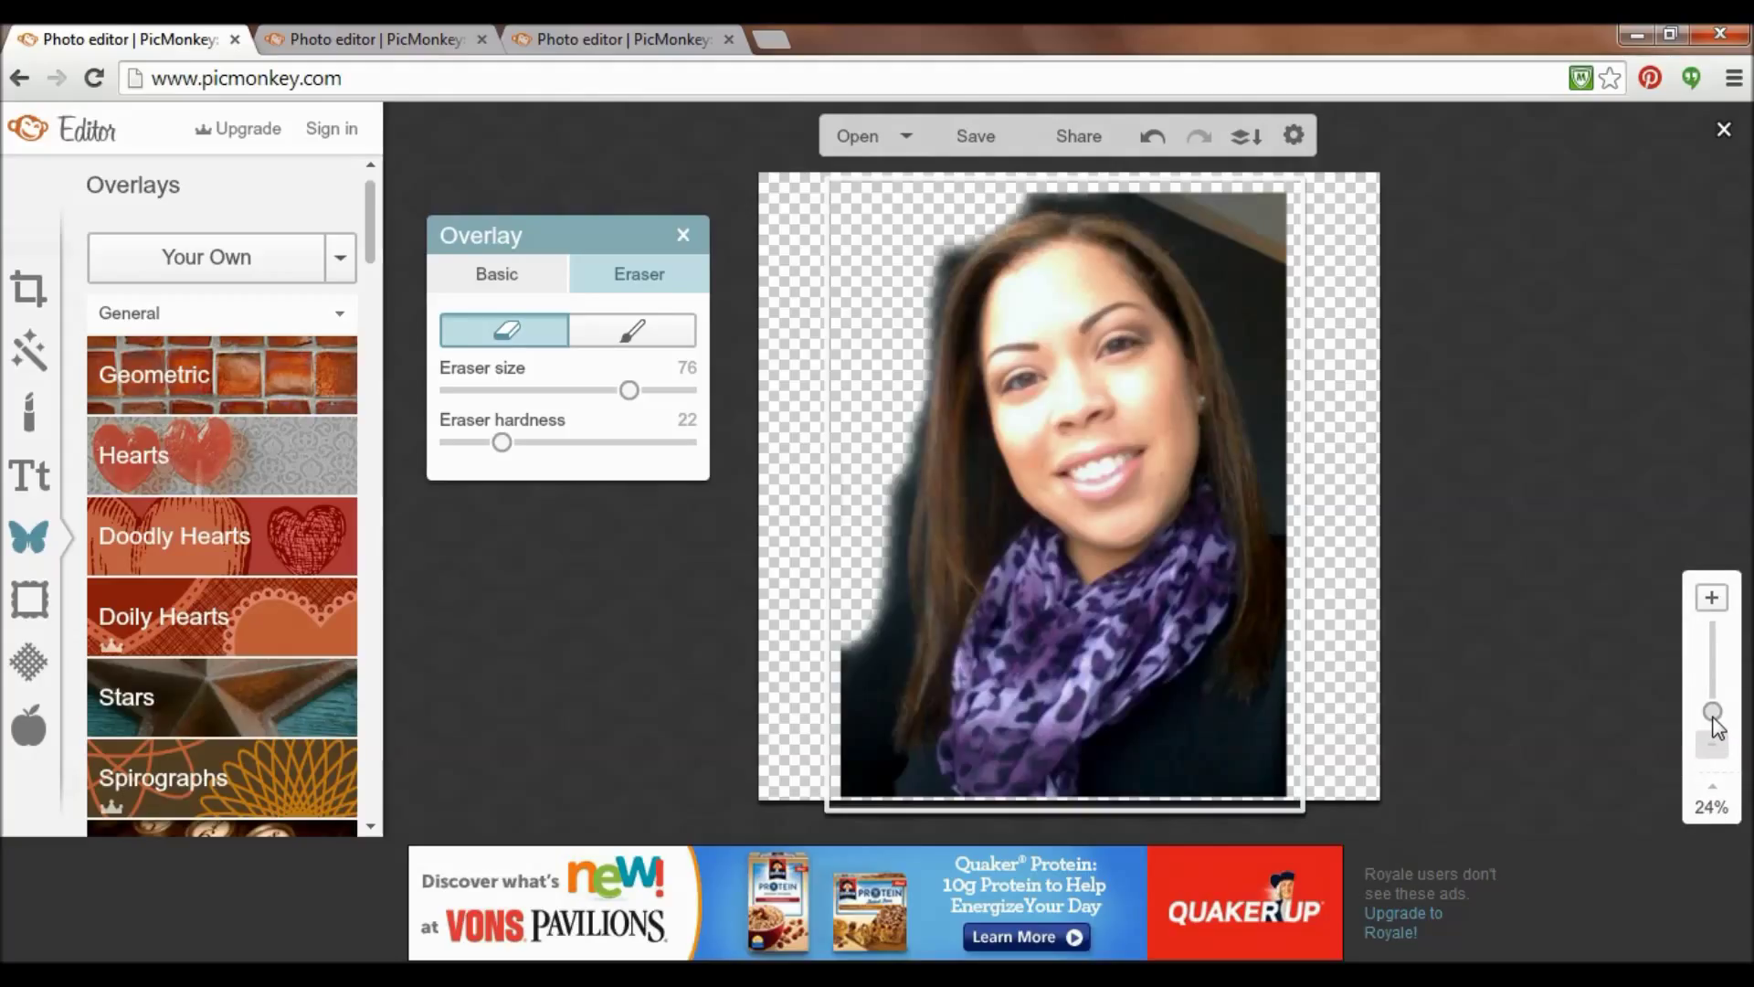
{"action": "left_click_drag", "start_coordinate": [1715, 719], "coordinate": [1716, 718]}
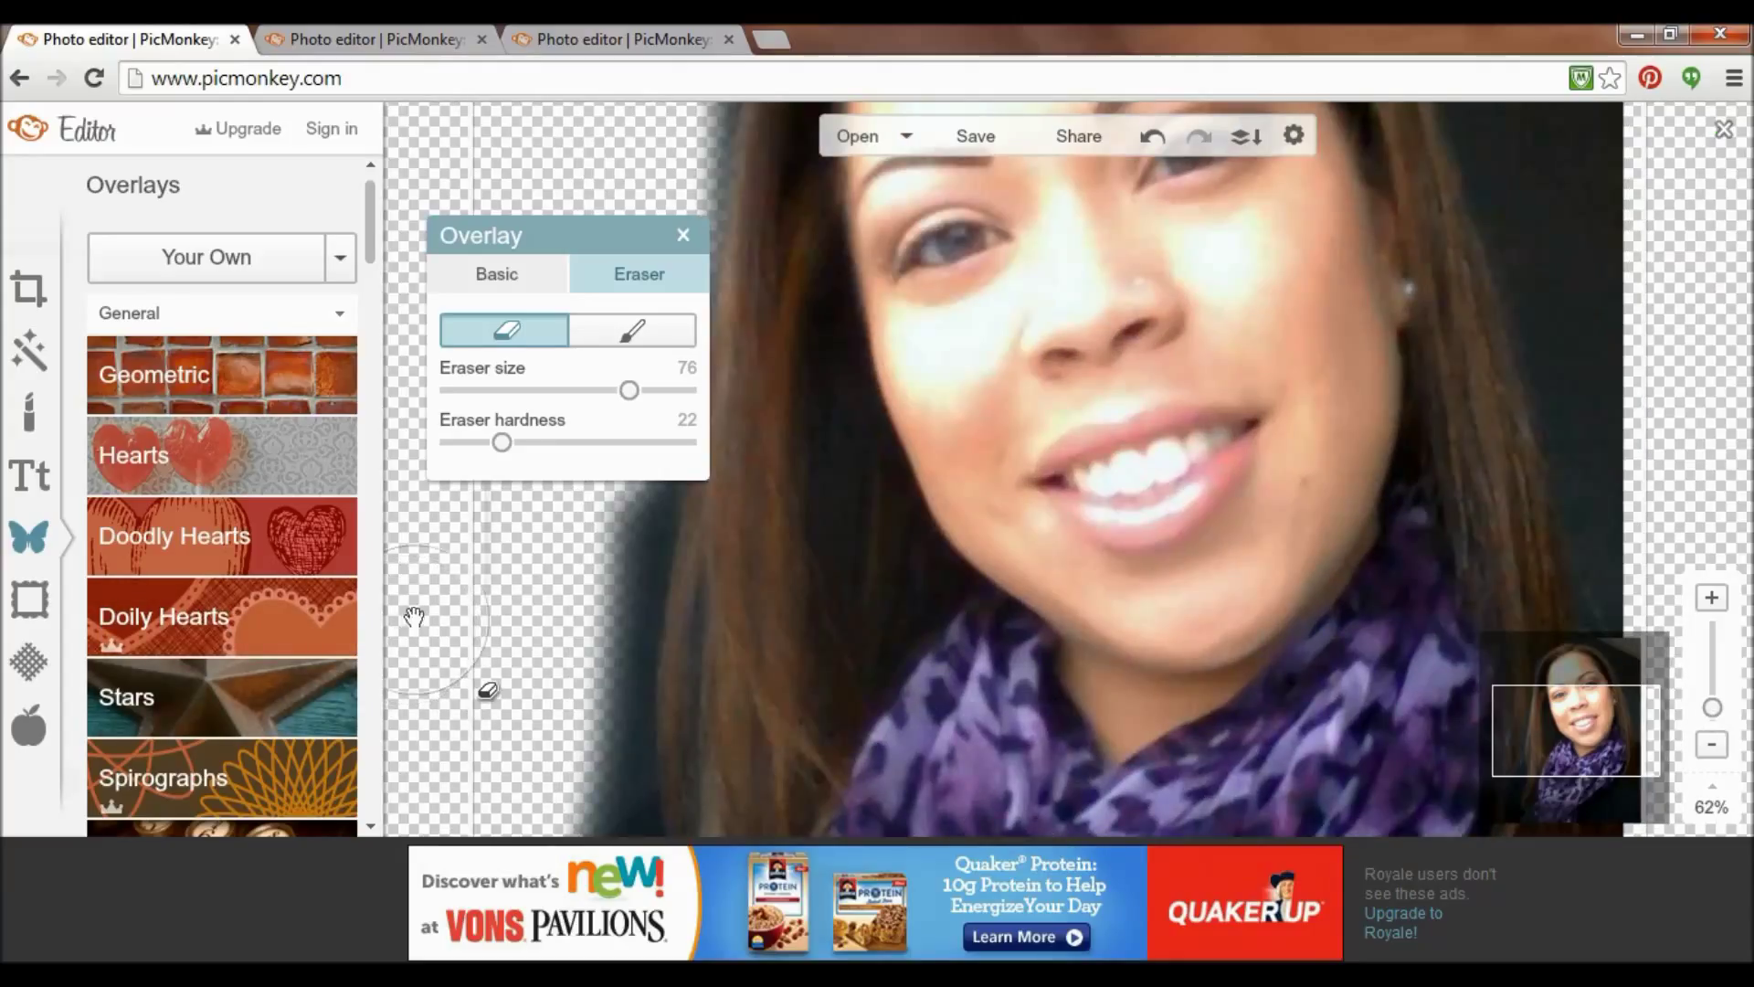
{"action": "left_click", "coordinate": [587, 391]}
{"action": "mouse_move", "coordinate": [644, 530]}
{"action": "left_mouse_down"}
{"action": "mouse_move", "coordinate": [666, 572]}
{"action": "mouse_move", "coordinate": [651, 620]}
{"action": "mouse_move", "coordinate": [682, 580]}
{"action": "mouse_move", "coordinate": [657, 783]}
{"action": "mouse_move", "coordinate": [665, 696]}
{"action": "left_mouse_up"}
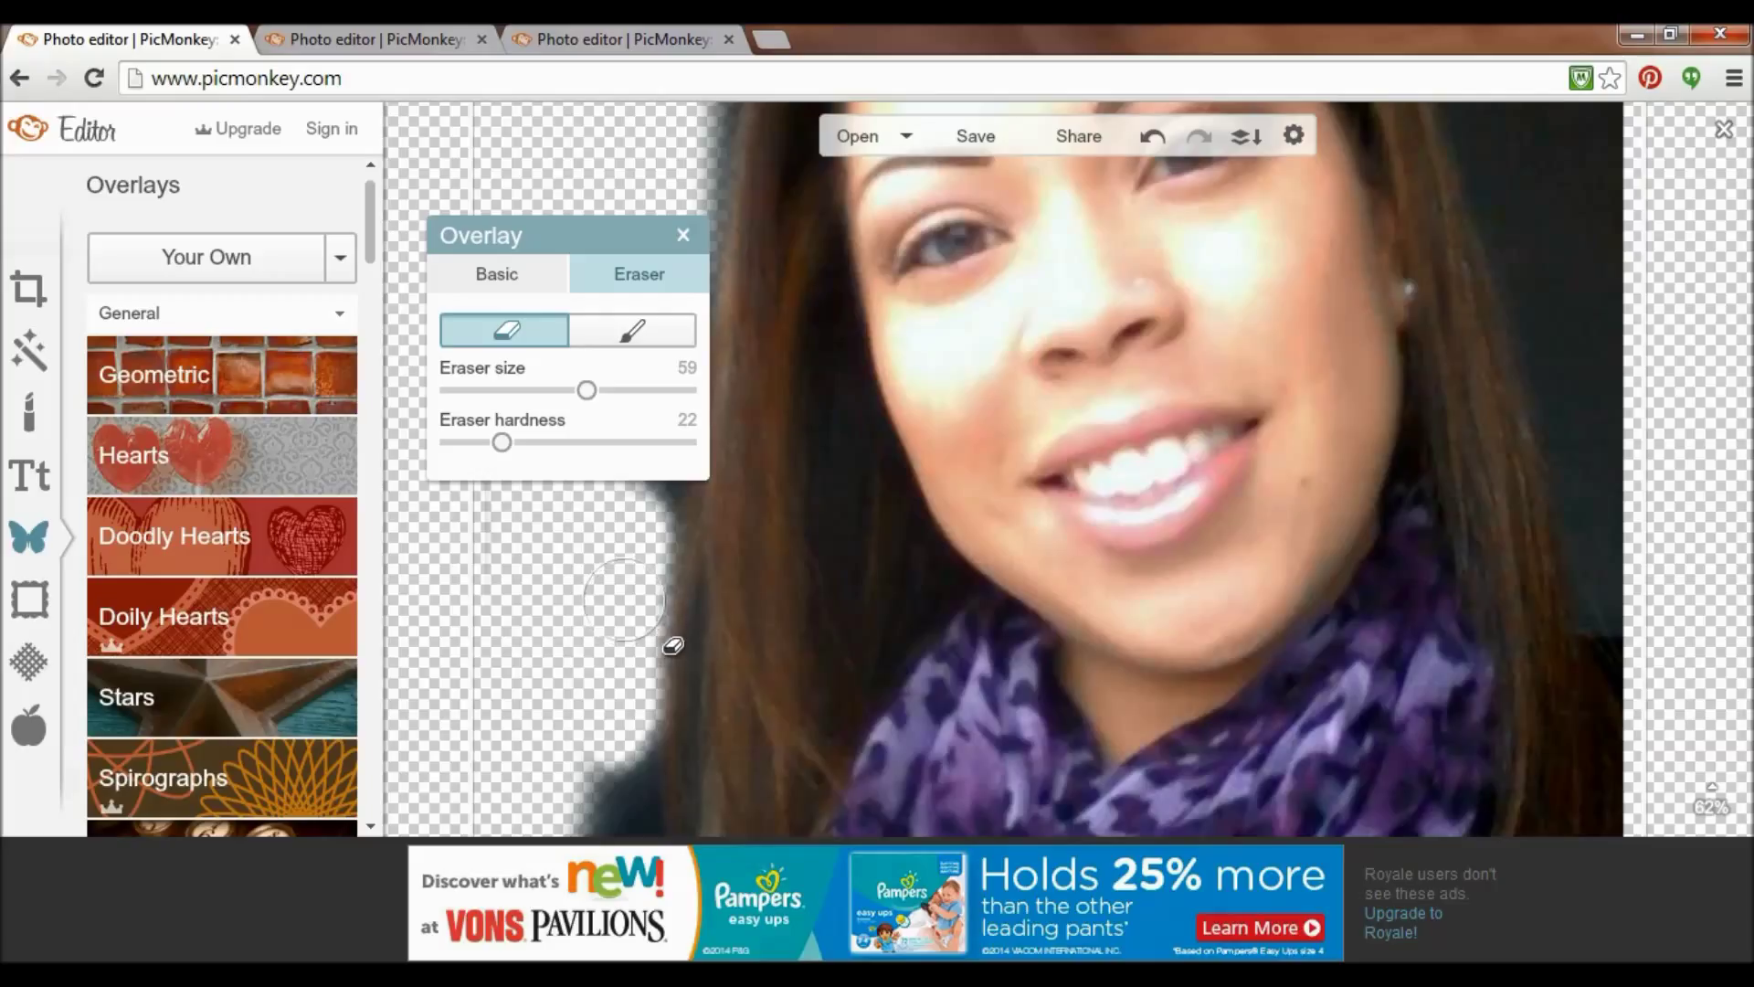
{"action": "mouse_move", "coordinate": [687, 600]}
{"action": "left_mouse_down"}
{"action": "mouse_move", "coordinate": [688, 546]}
{"action": "mouse_move", "coordinate": [729, 525]}
{"action": "left_mouse_up"}
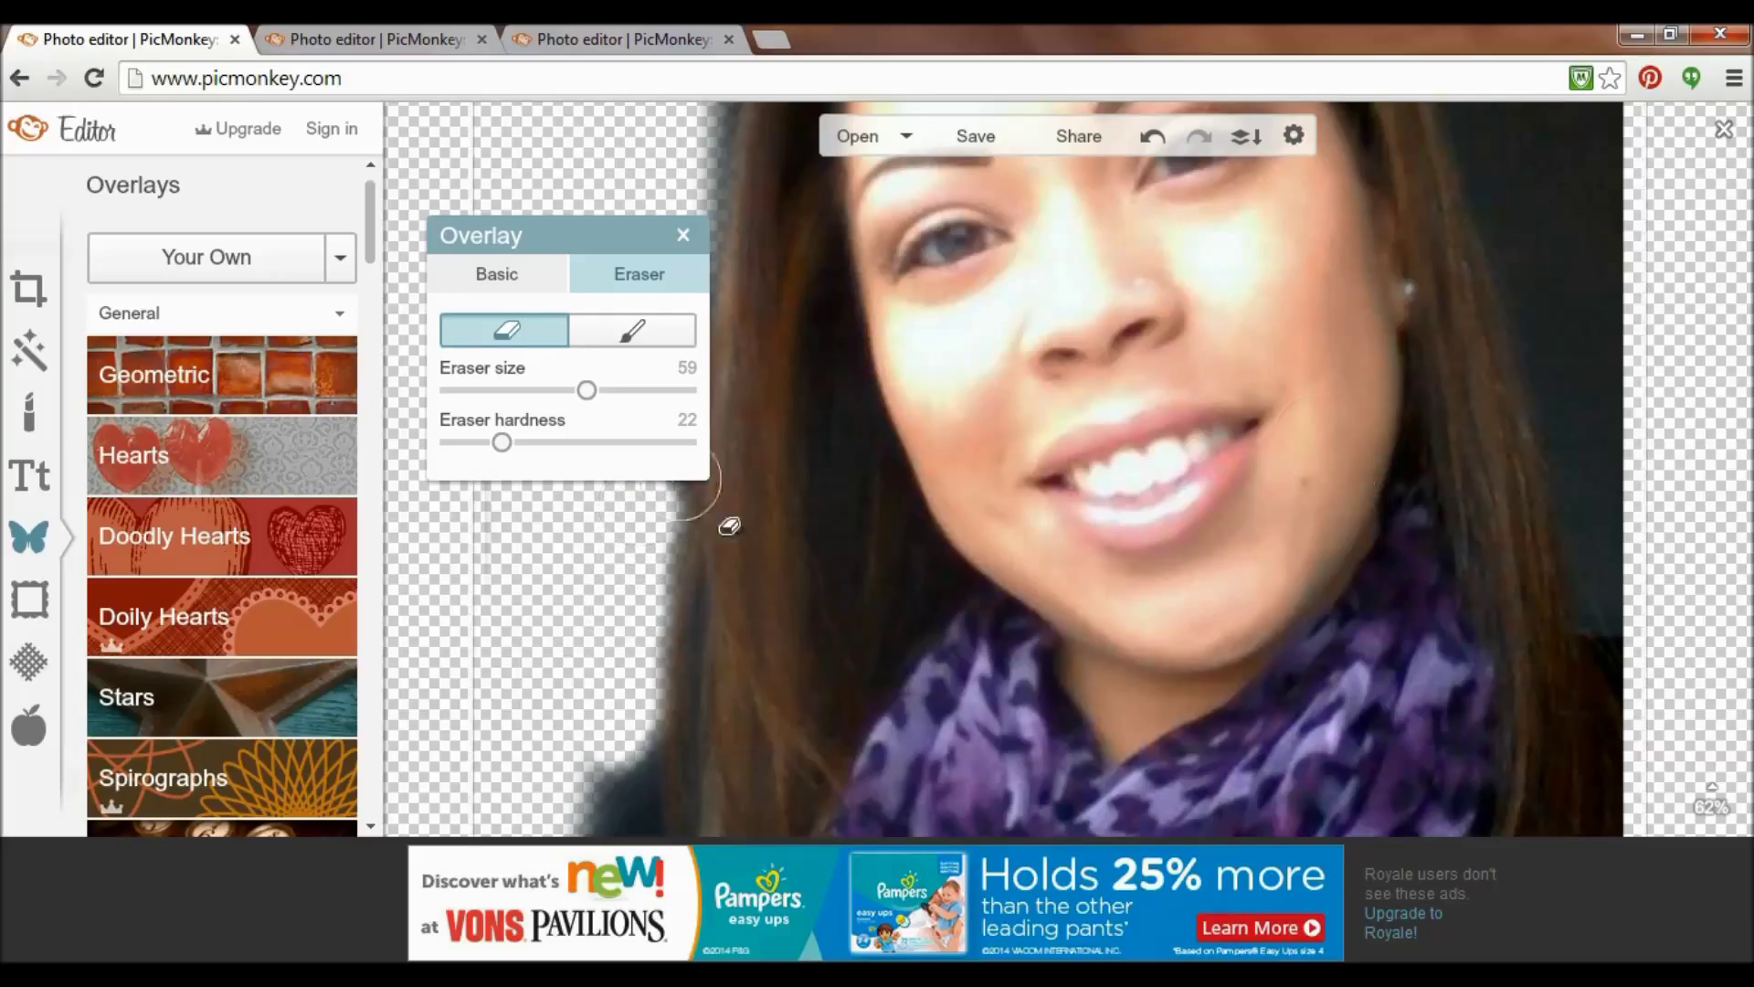
Erase the dark background right of the hair, from ear height down to the shoulder and out to the photo's edge.
{"action": "left_click", "coordinate": [1499, 183]}
{"action": "mouse_move", "coordinate": [1499, 183]}
{"action": "left_mouse_down"}
{"action": "mouse_move", "coordinate": [1591, 459]}
{"action": "mouse_move", "coordinate": [1604, 598]}
{"action": "mouse_move", "coordinate": [1643, 603]}
{"action": "left_mouse_up"}
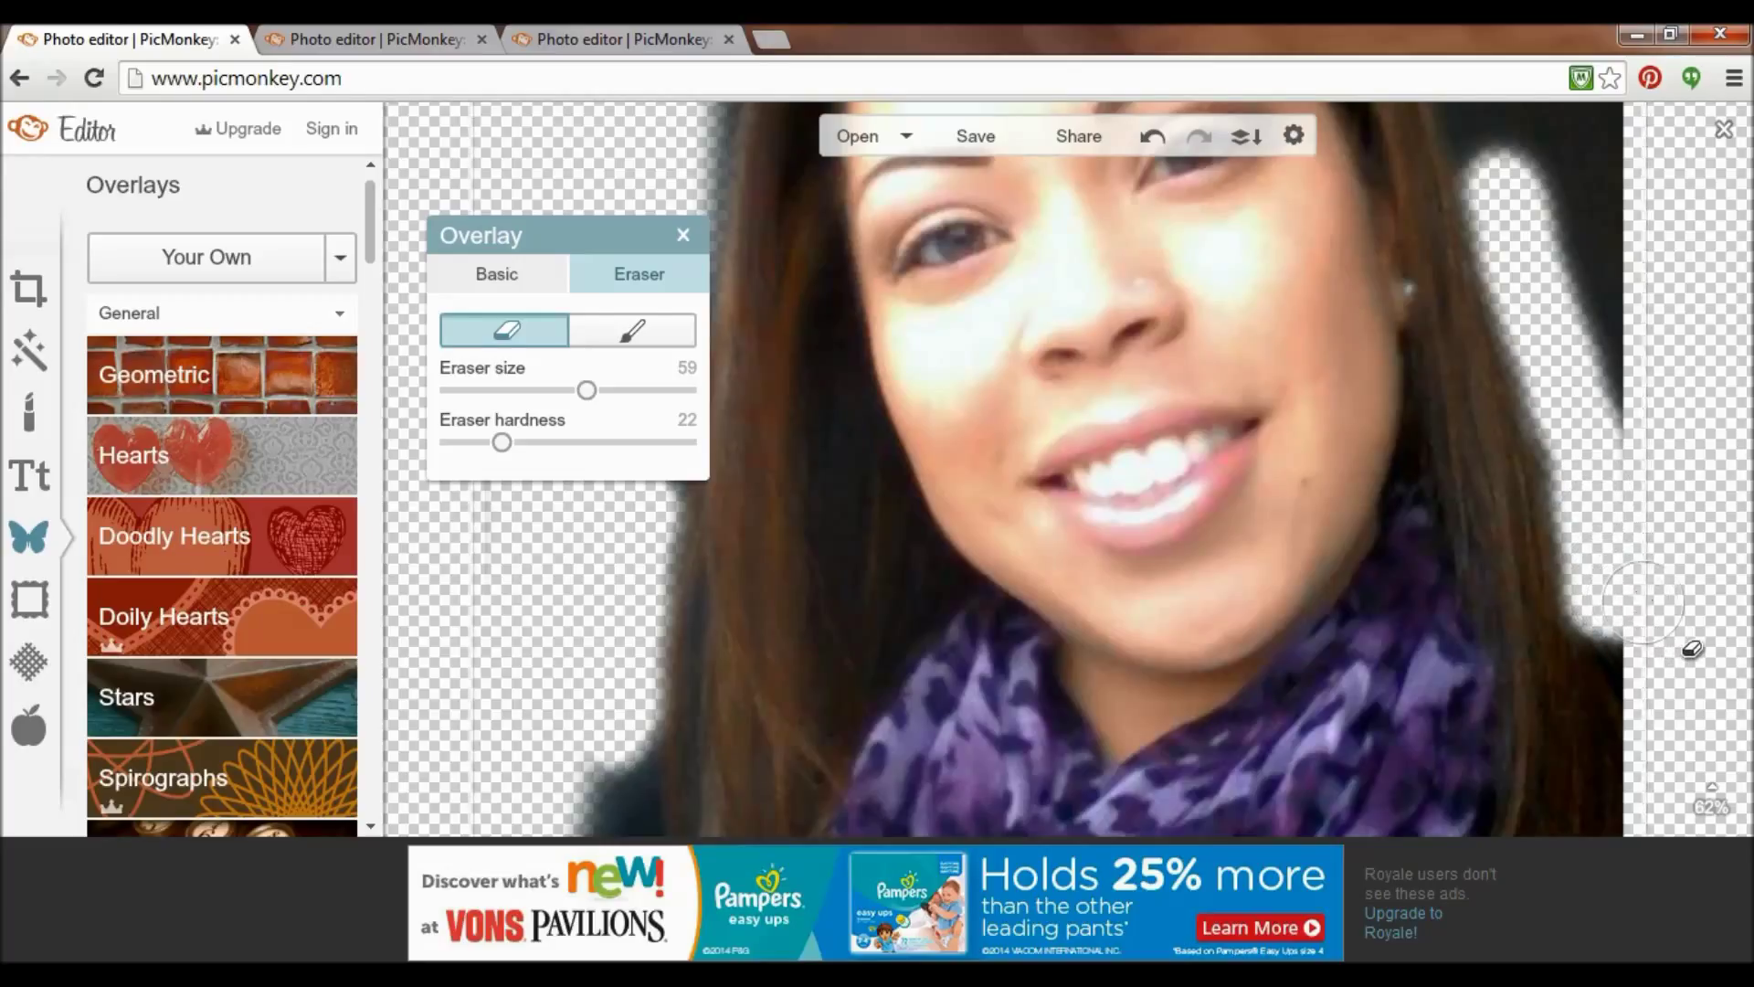
{"action": "mouse_move", "coordinate": [1556, 434]}
{"action": "left_mouse_down"}
{"action": "mouse_move", "coordinate": [1581, 471]}
{"action": "mouse_move", "coordinate": [1560, 382]}
{"action": "mouse_move", "coordinate": [1620, 241]}
{"action": "mouse_move", "coordinate": [1603, 219]}
{"action": "mouse_move", "coordinate": [1614, 402]}
{"action": "mouse_move", "coordinate": [1551, 193]}
{"action": "mouse_move", "coordinate": [1586, 333]}
{"action": "left_mouse_up"}
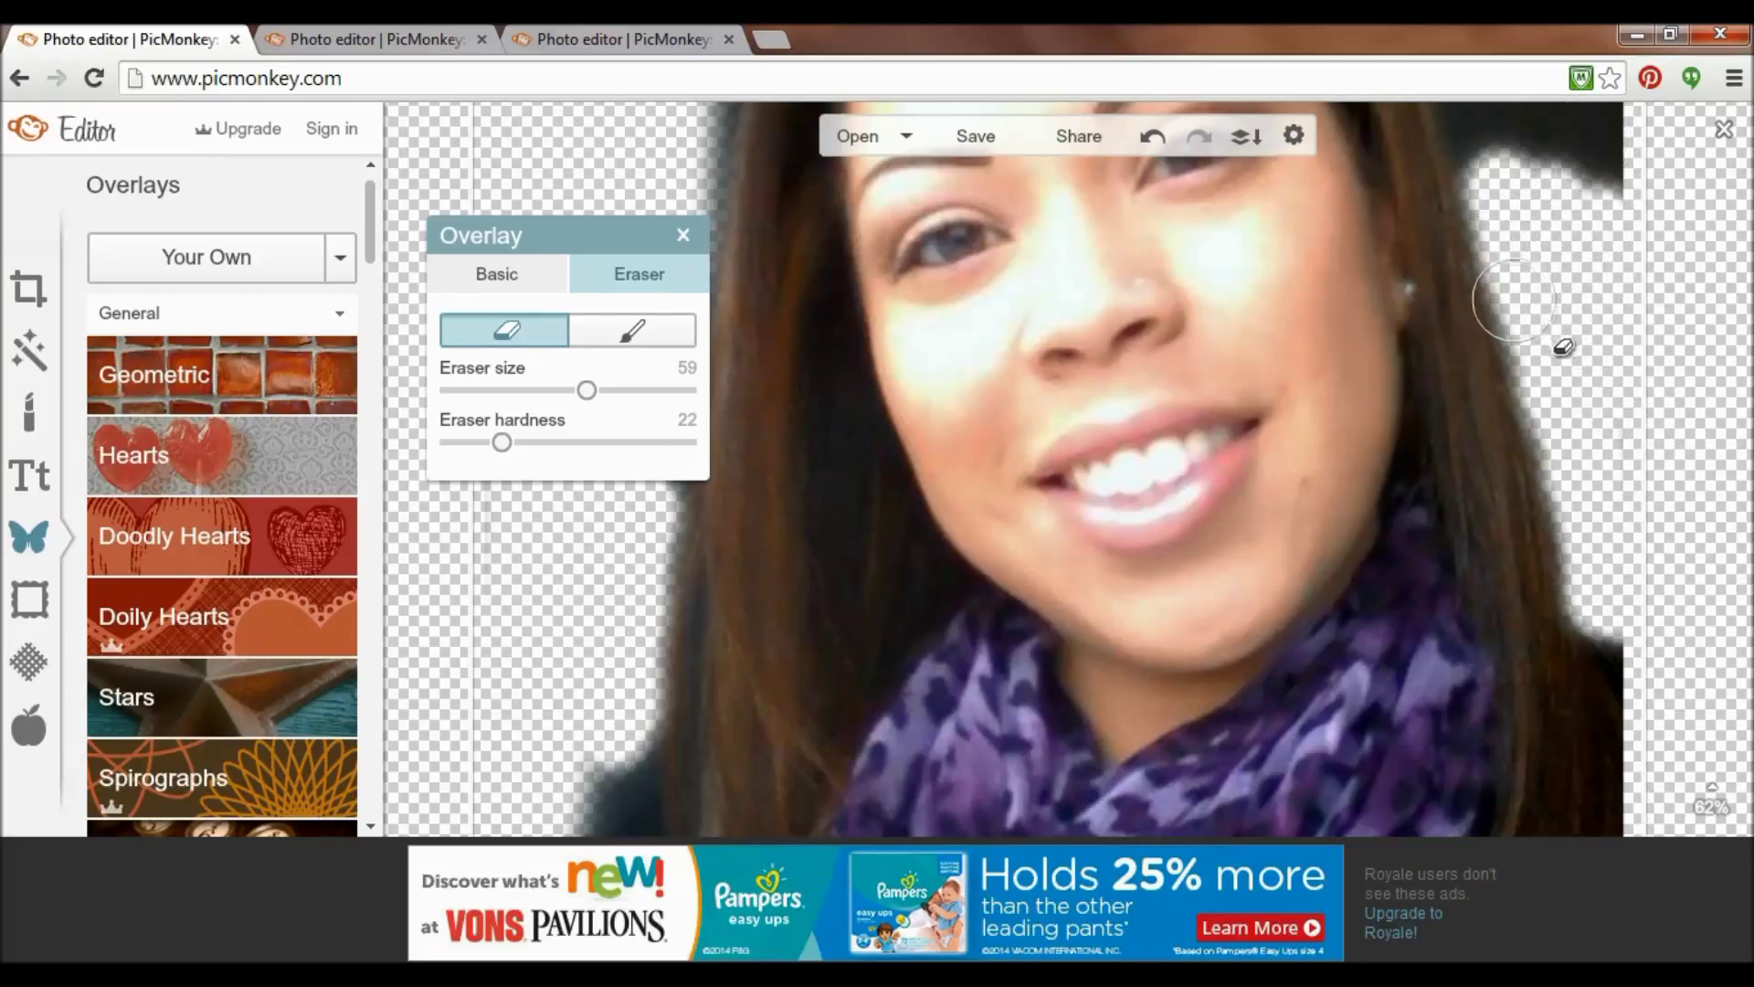
{"action": "left_click", "coordinate": [1529, 335]}
{"action": "mouse_move", "coordinate": [1552, 413]}
{"action": "left_mouse_down"}
{"action": "mouse_move", "coordinate": [1596, 590]}
{"action": "mouse_move", "coordinate": [1639, 632]}
{"action": "left_mouse_up"}
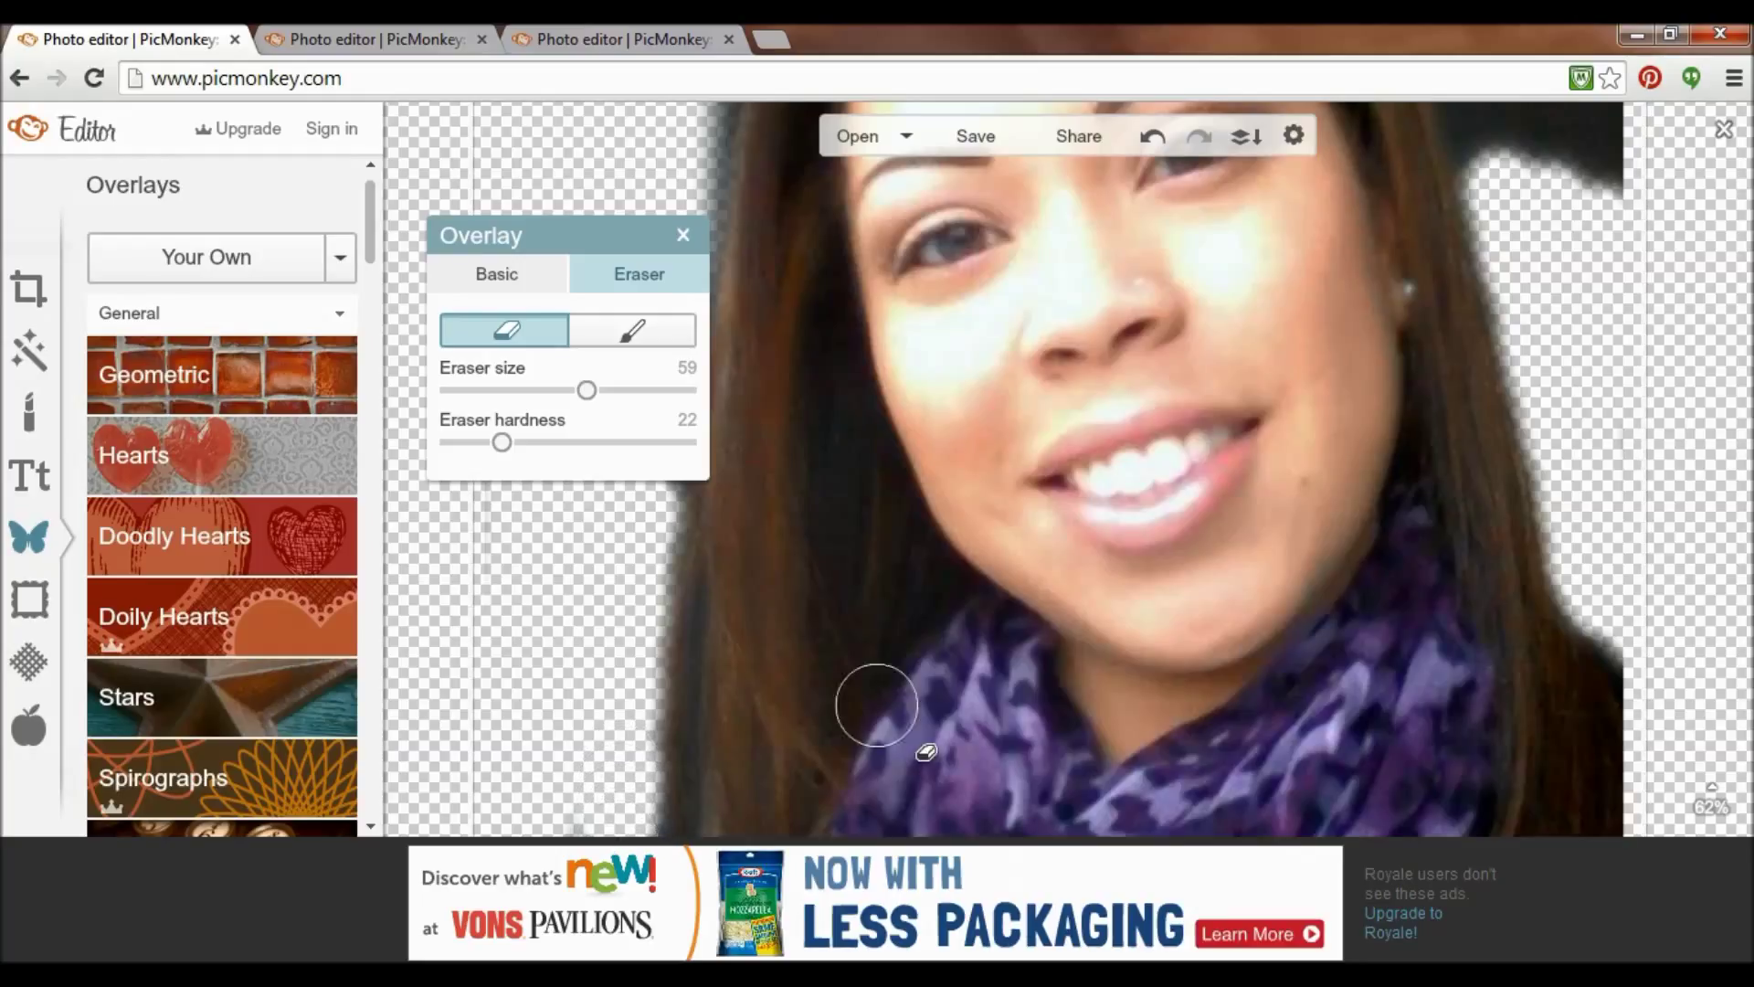
Move the portrait overlay down the canvas to leave free space above the head.
{"action": "left_click", "coordinate": [1719, 822]}
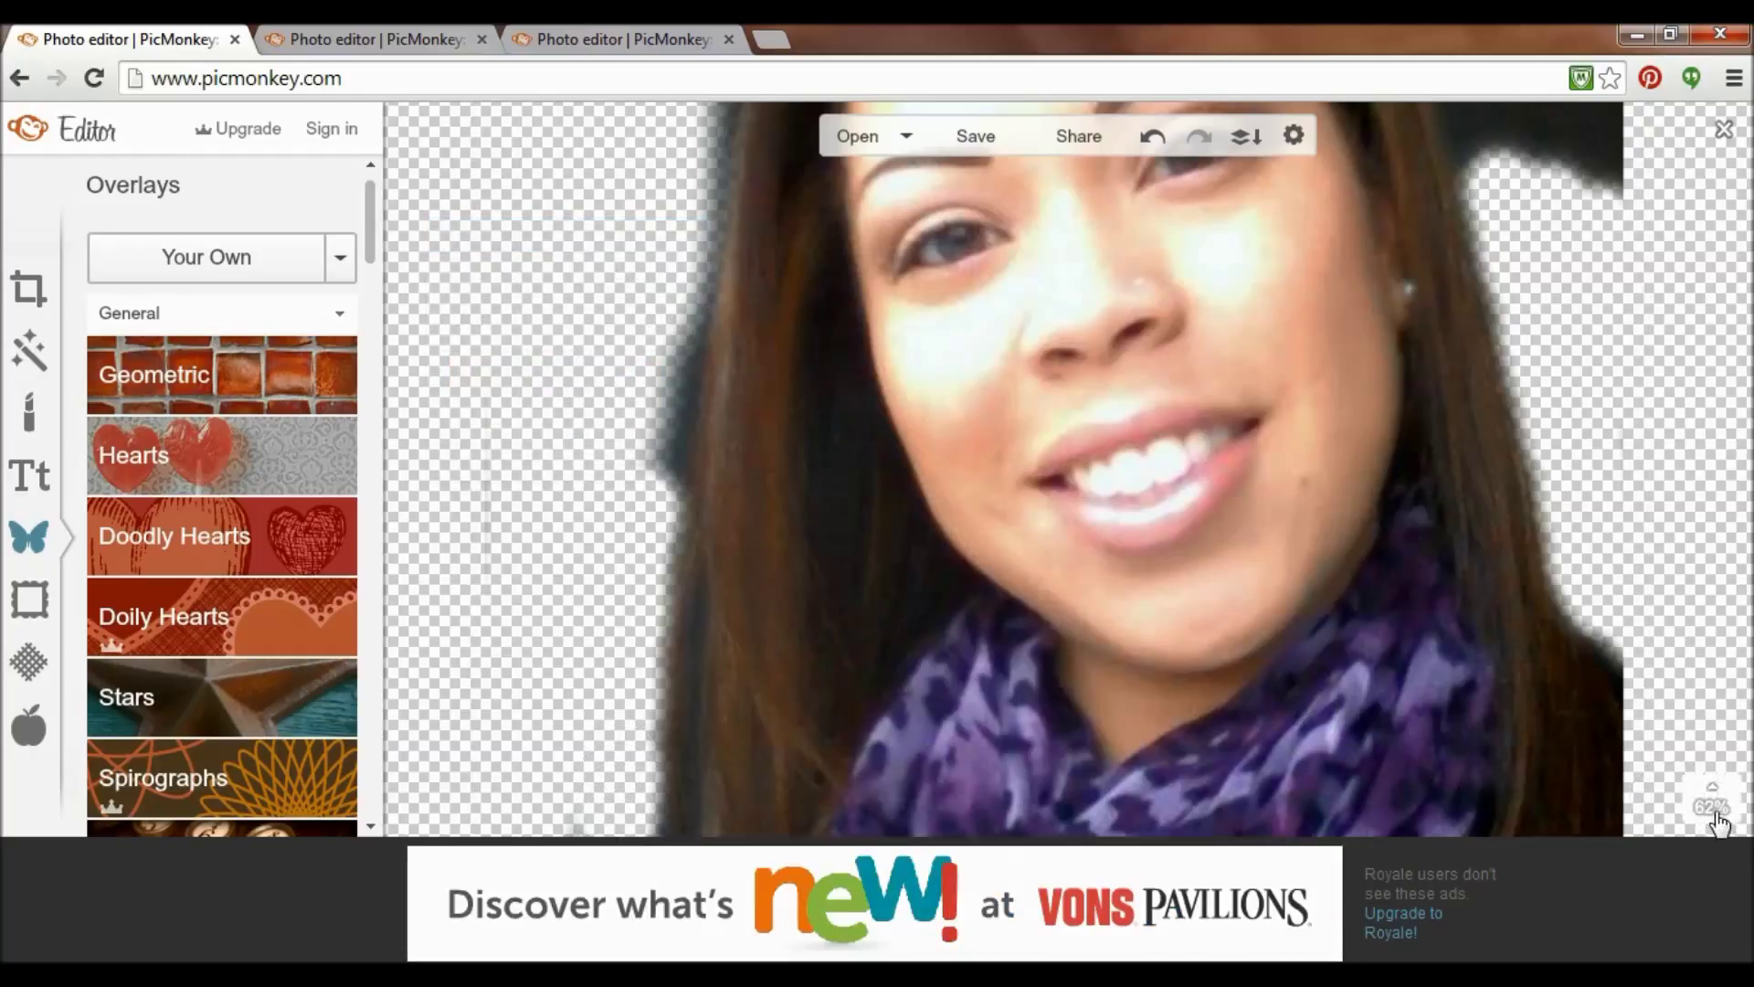
{"action": "mouse_move", "coordinate": [1713, 812]}
{"action": "left_click_drag", "start_coordinate": [1714, 711], "coordinate": [1718, 748]}
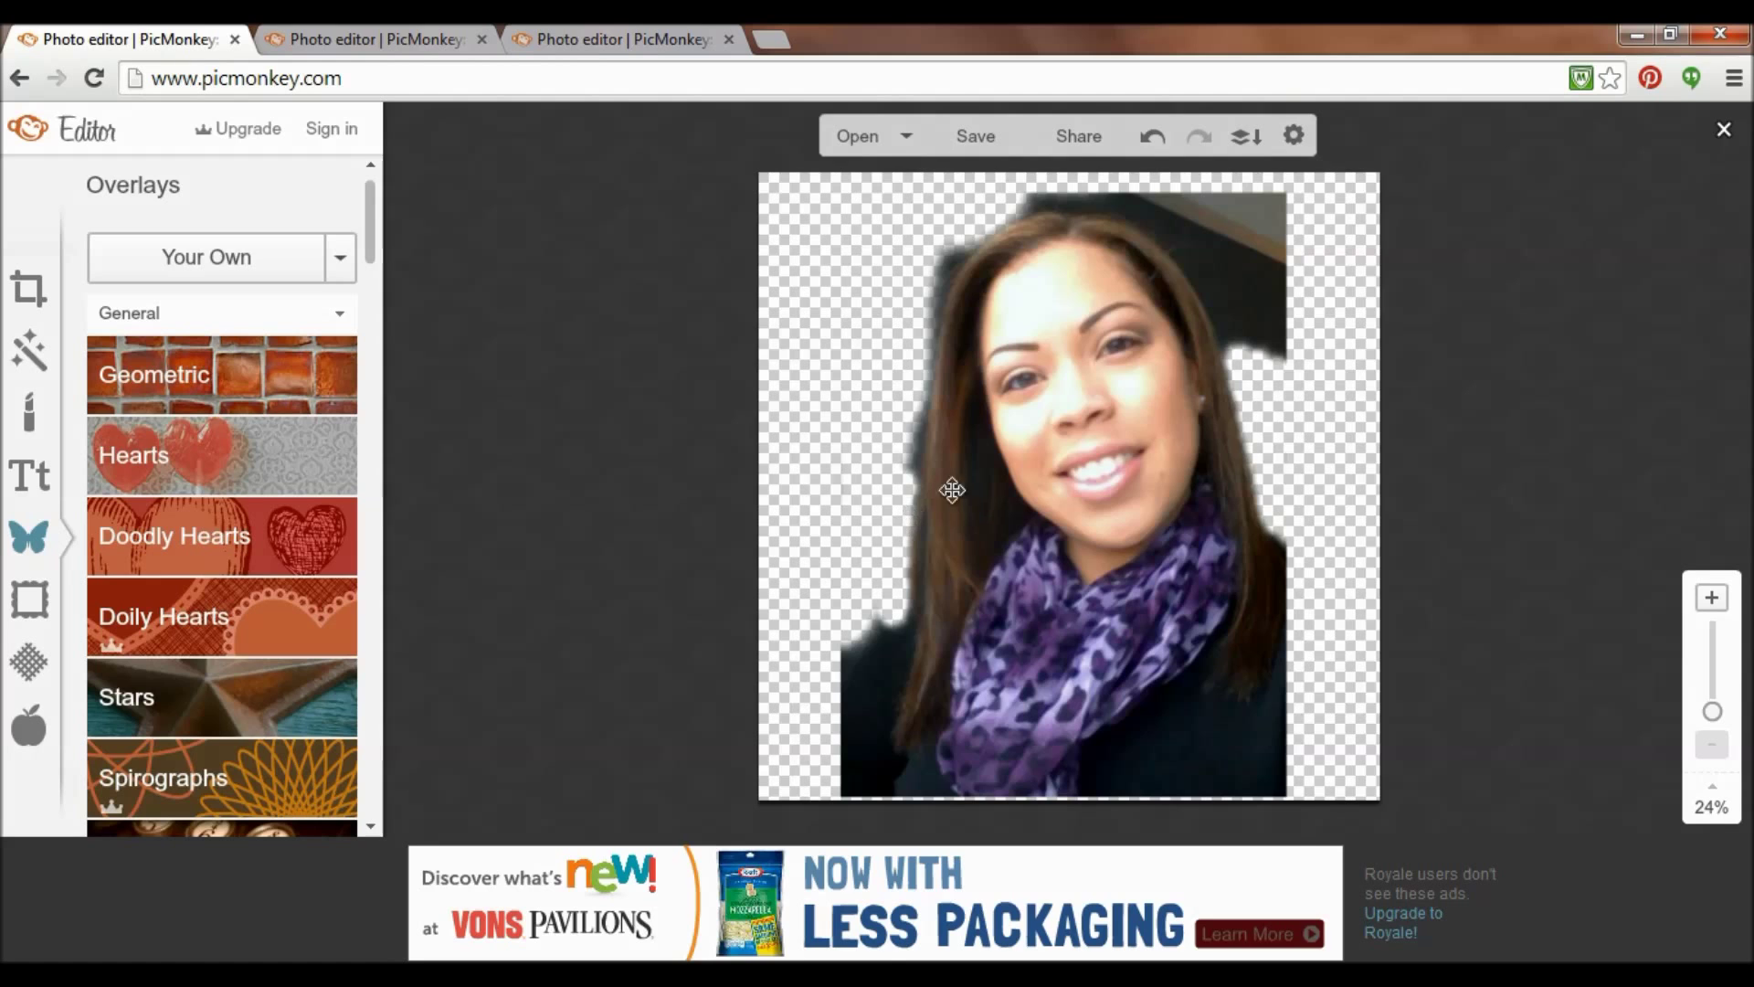
{"action": "left_click_drag", "start_coordinate": [978, 391], "coordinate": [987, 556]}
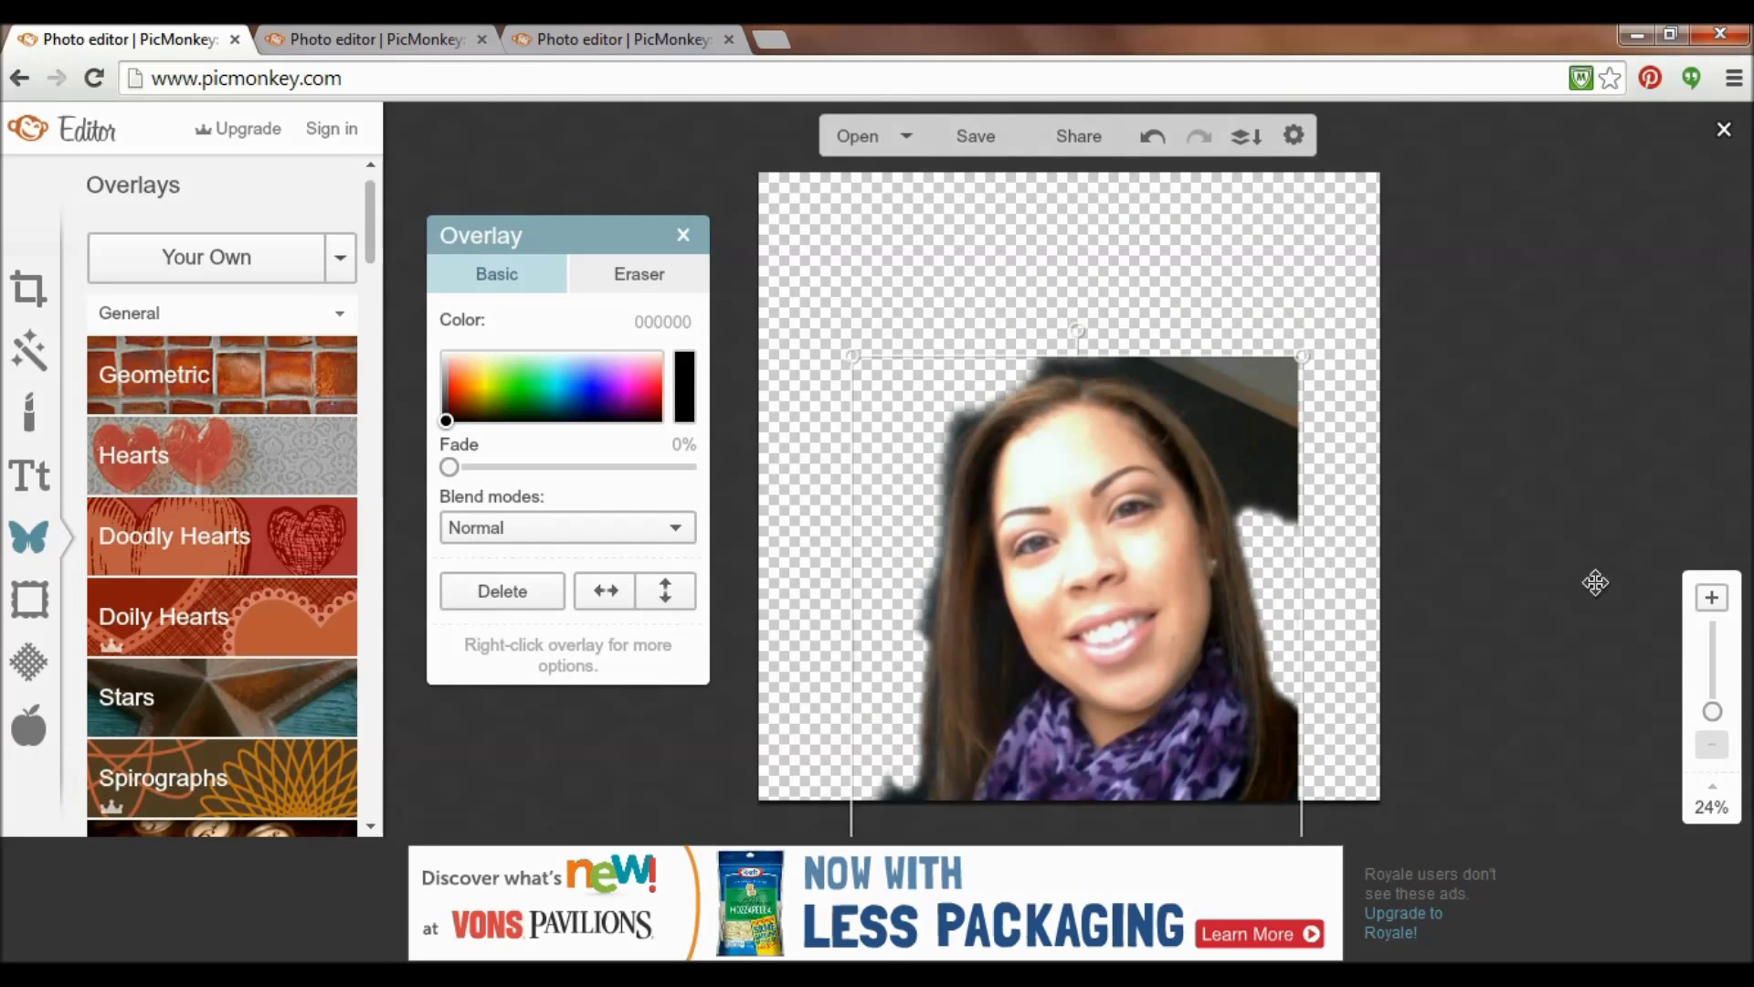
Refine the erased edge along the hair left of the woman's face, undoing one eraser stroke and redoing it.
{"action": "scroll", "coordinate": [1714, 726], "scroll_direction": "up", "scroll_amount": 3}
{"action": "scroll", "coordinate": [1714, 726], "scroll_direction": "down", "scroll_amount": 3}
{"action": "scroll", "coordinate": [1715, 727], "scroll_direction": "up", "scroll_amount": 2}
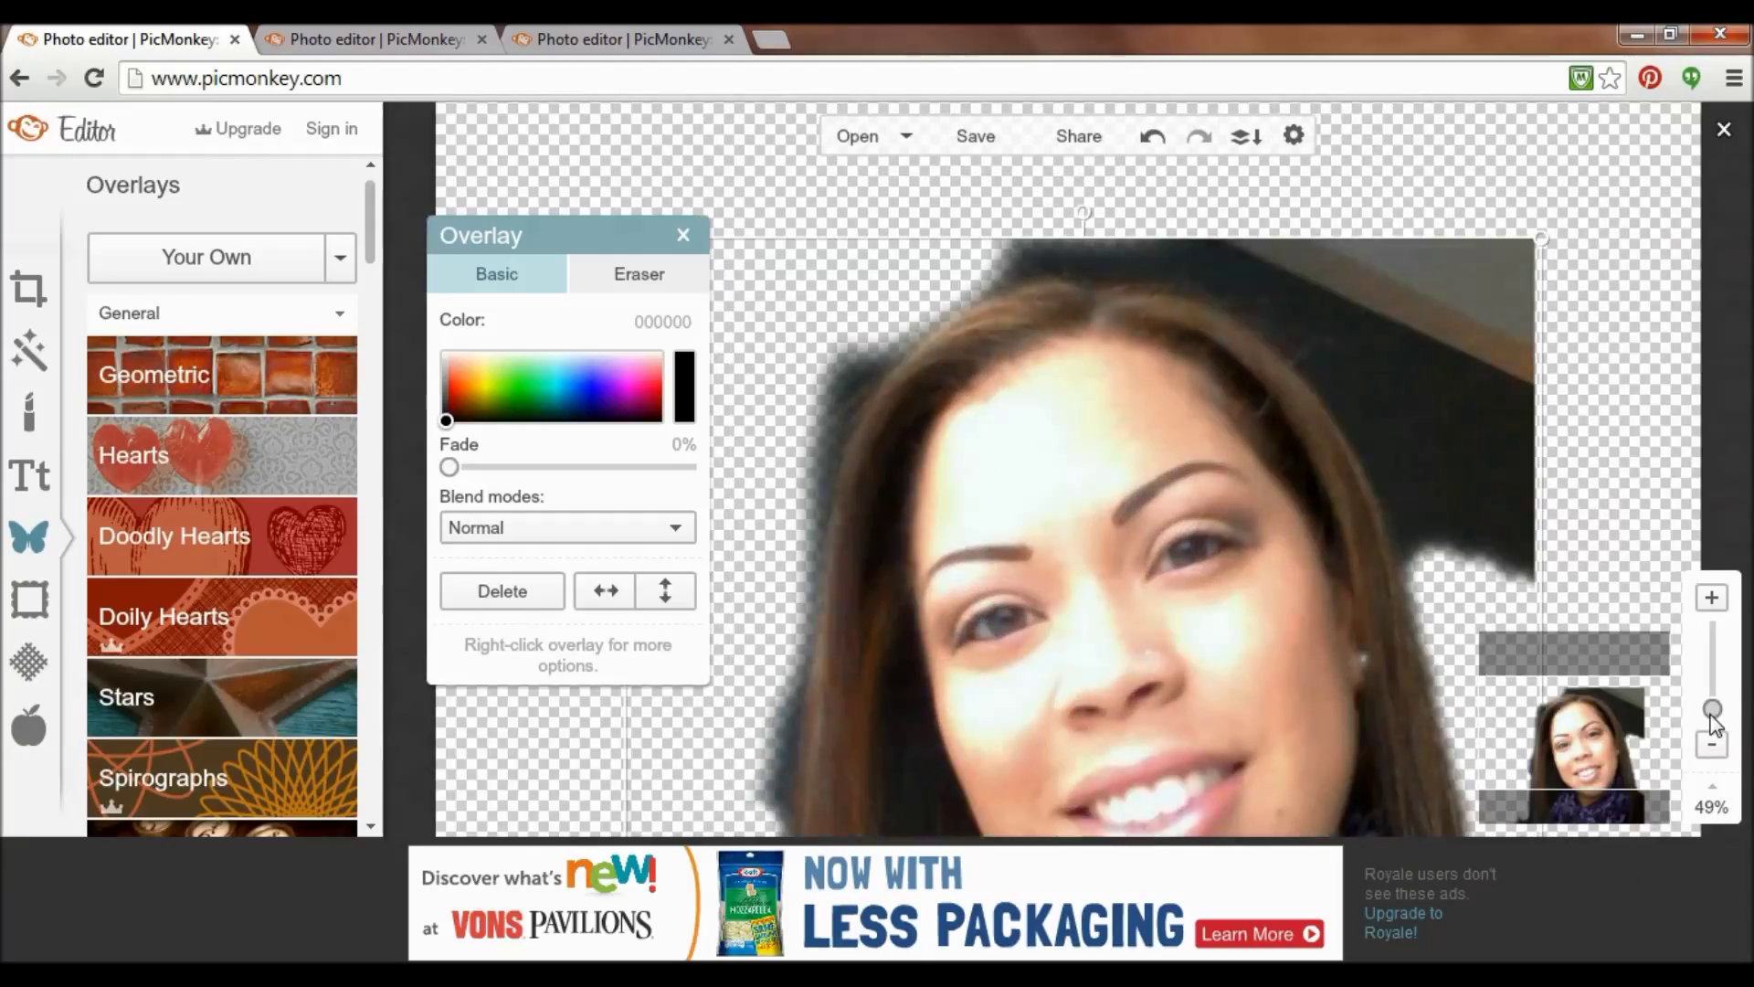
{"action": "left_click", "coordinate": [666, 285]}
{"action": "left_click_drag", "start_coordinate": [797, 733], "coordinate": [802, 823]}
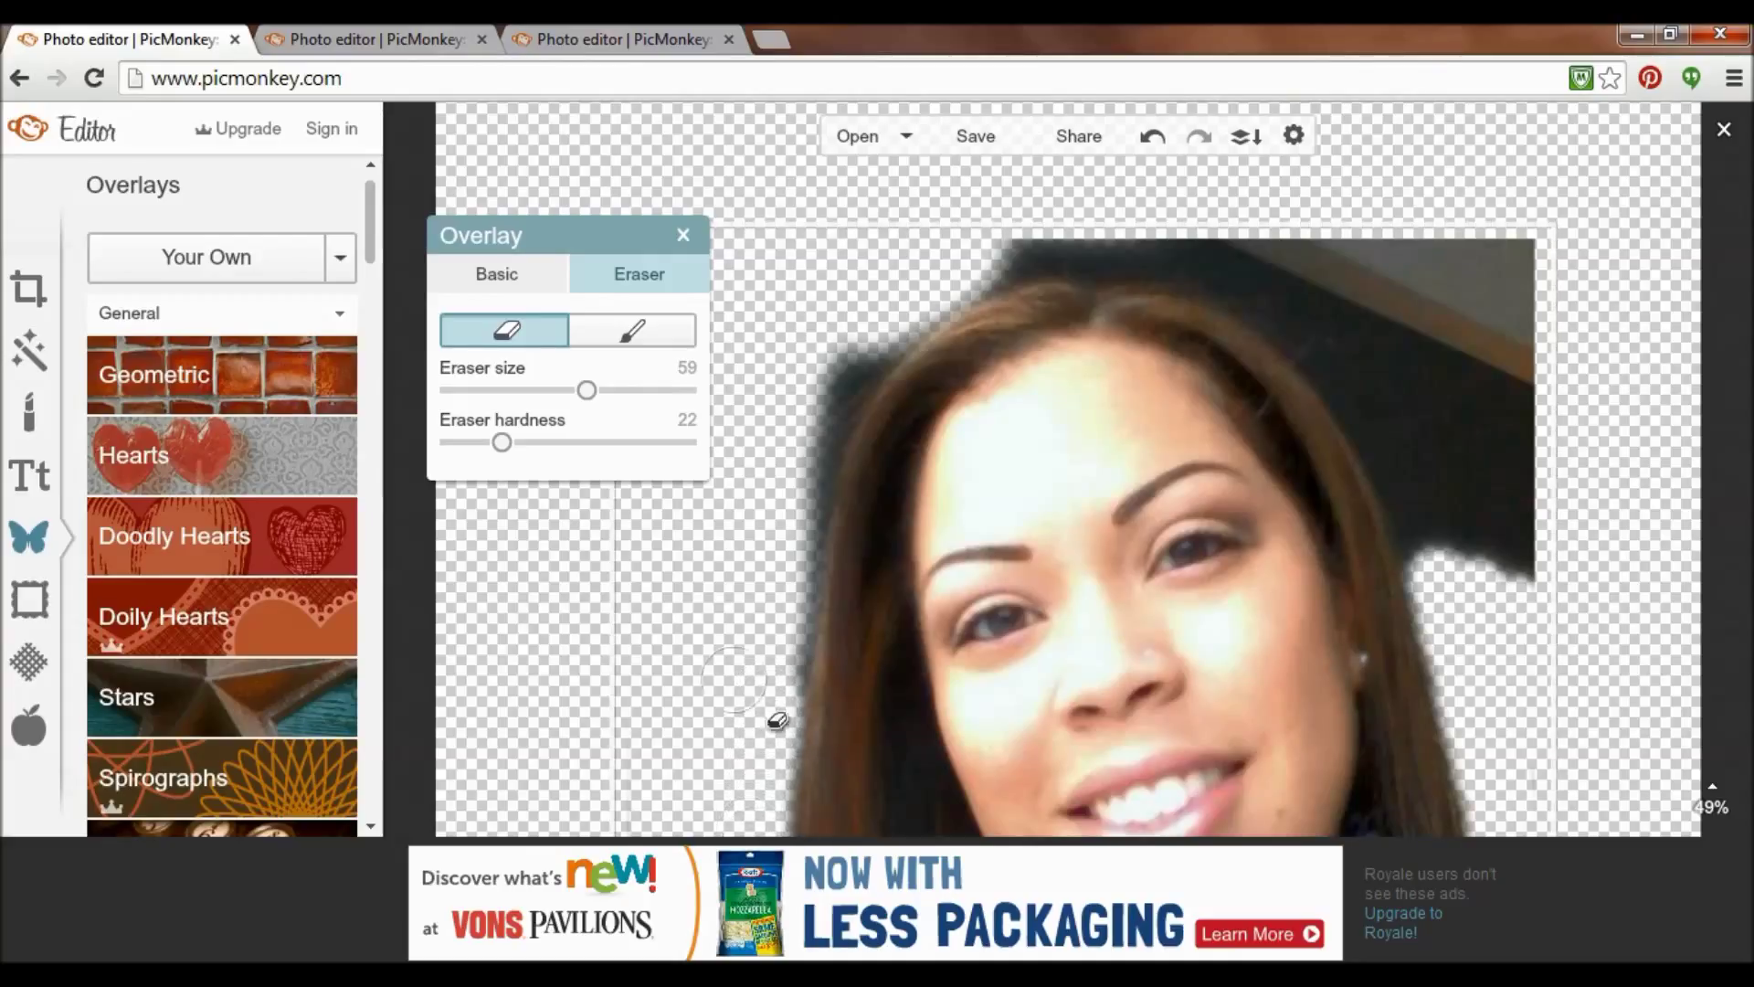
{"action": "left_click_drag", "start_coordinate": [826, 595], "coordinate": [821, 716]}
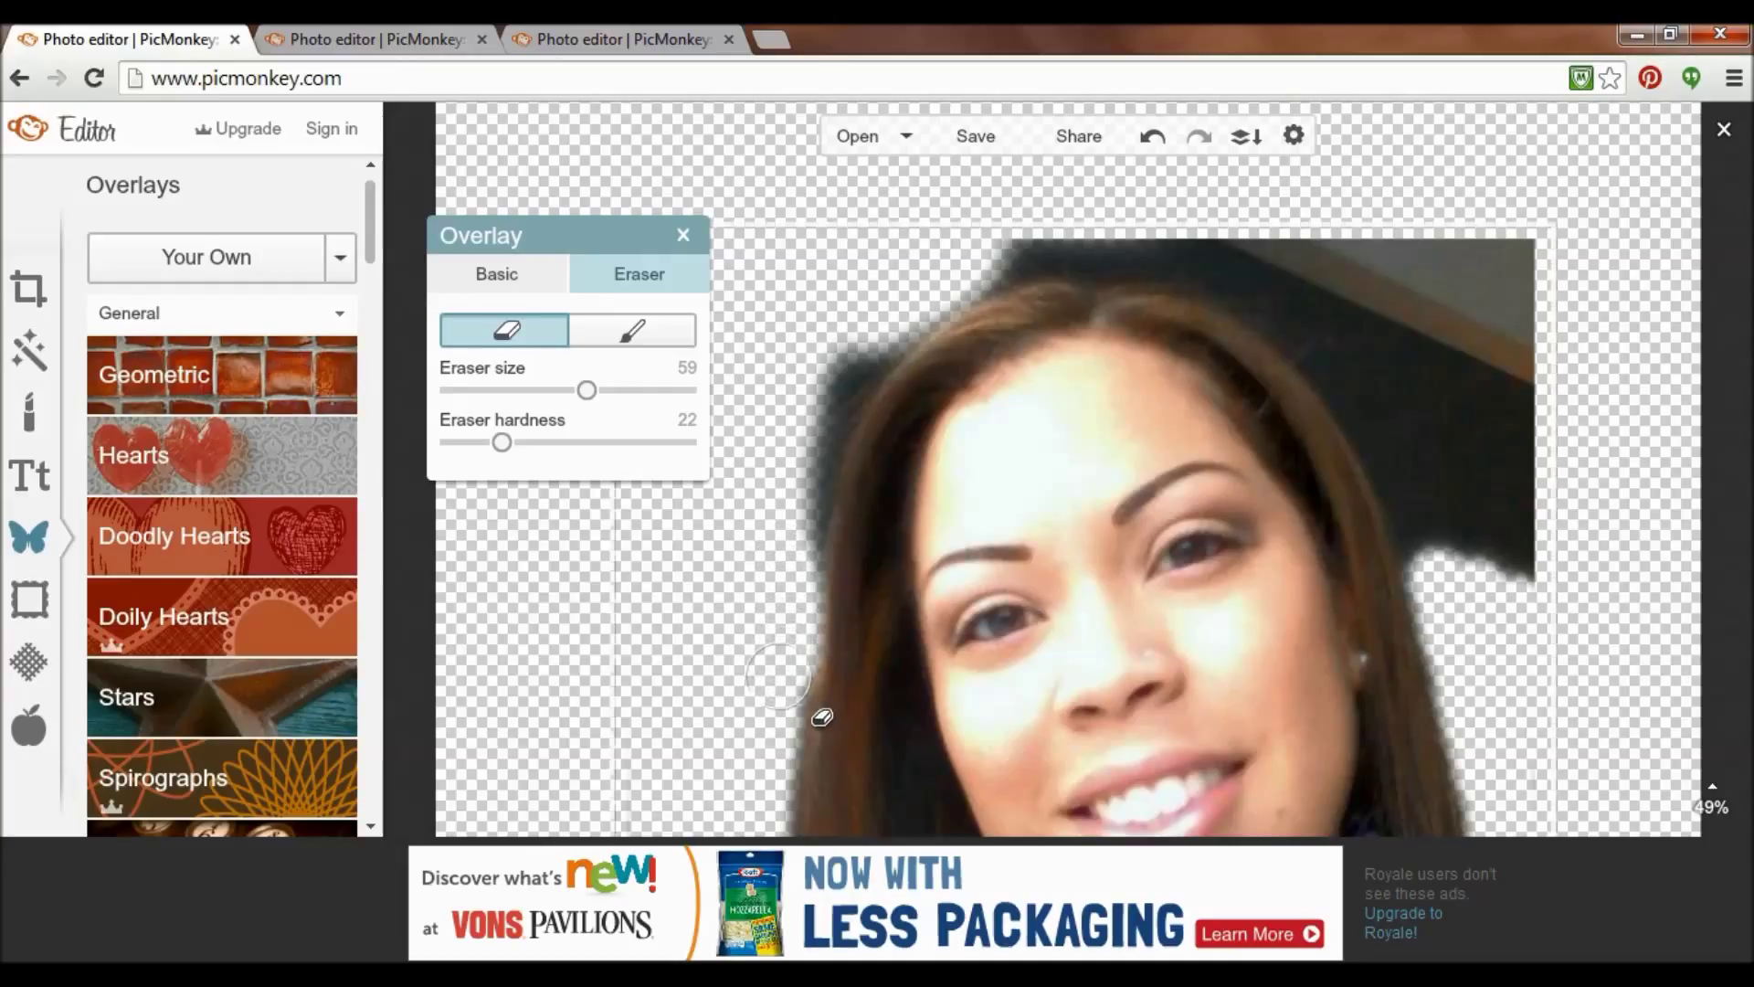
{"action": "left_click", "coordinate": [1150, 136]}
{"action": "left_click_drag", "start_coordinate": [834, 583], "coordinate": [817, 713]}
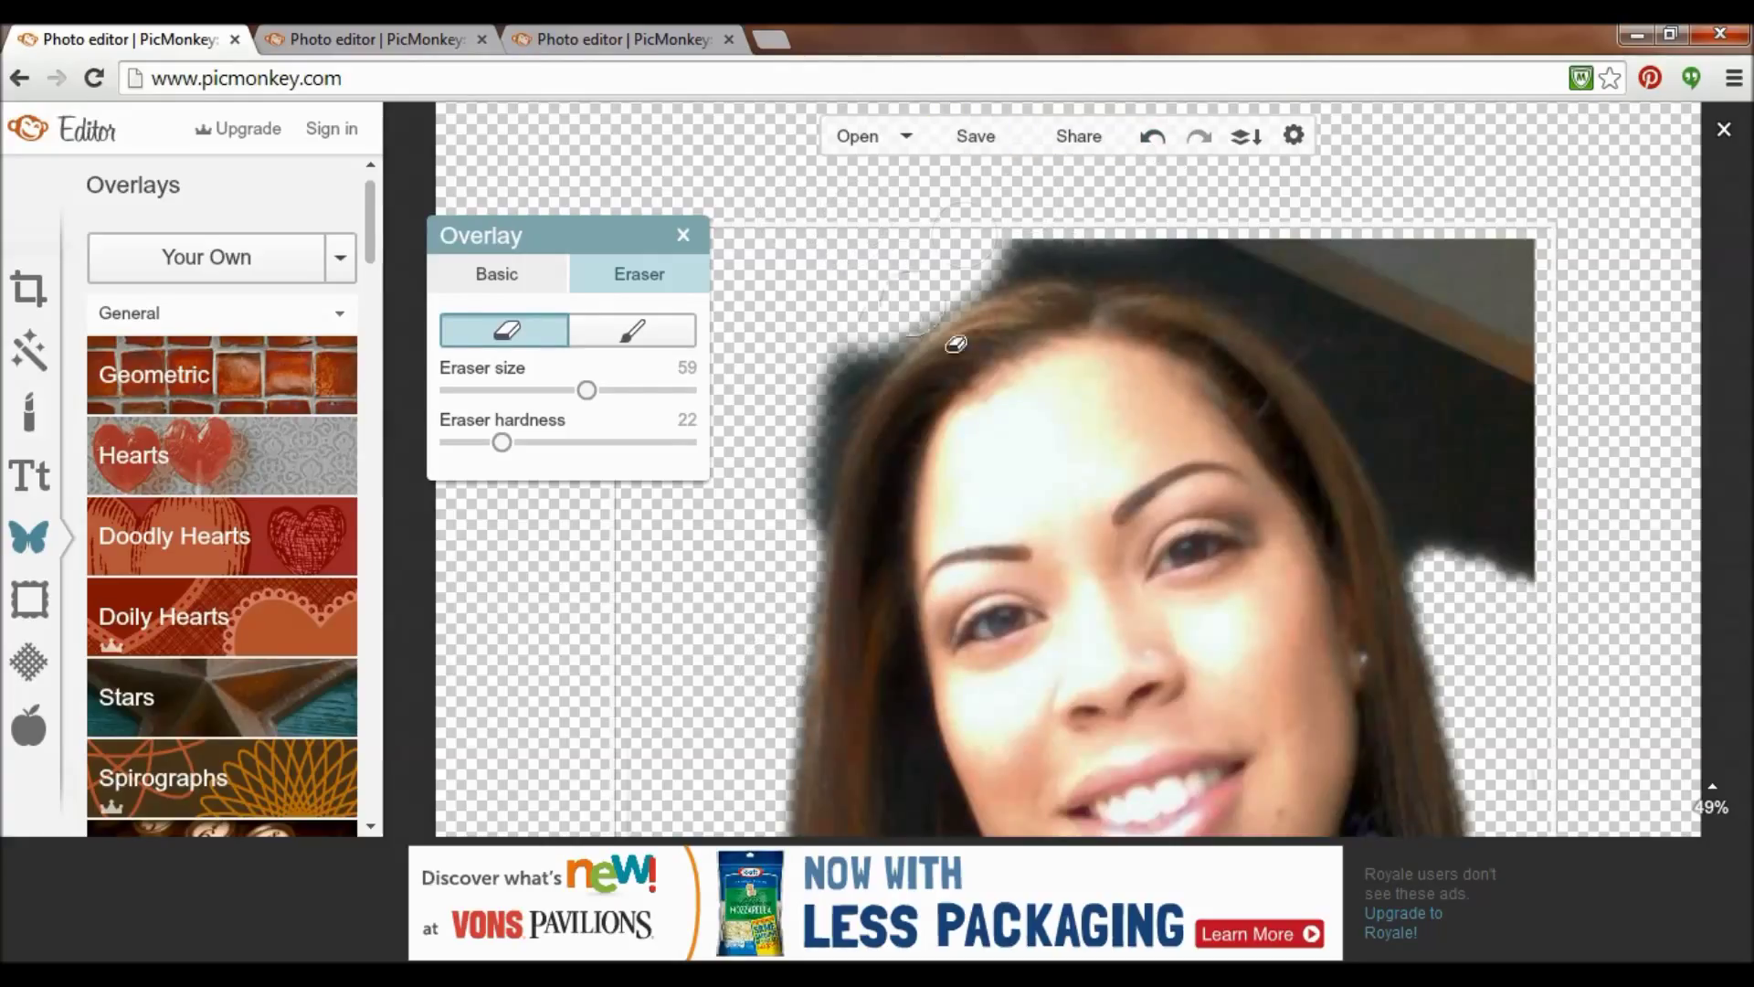
Move the portrait overlay back up so its lower edge lines up with the bottom of the canvas.
{"action": "left_click", "coordinate": [722, 444]}
{"action": "left_click", "coordinate": [990, 246]}
{"action": "scroll", "coordinate": [990, 246], "scroll_direction": "down", "scroll_amount": 5}
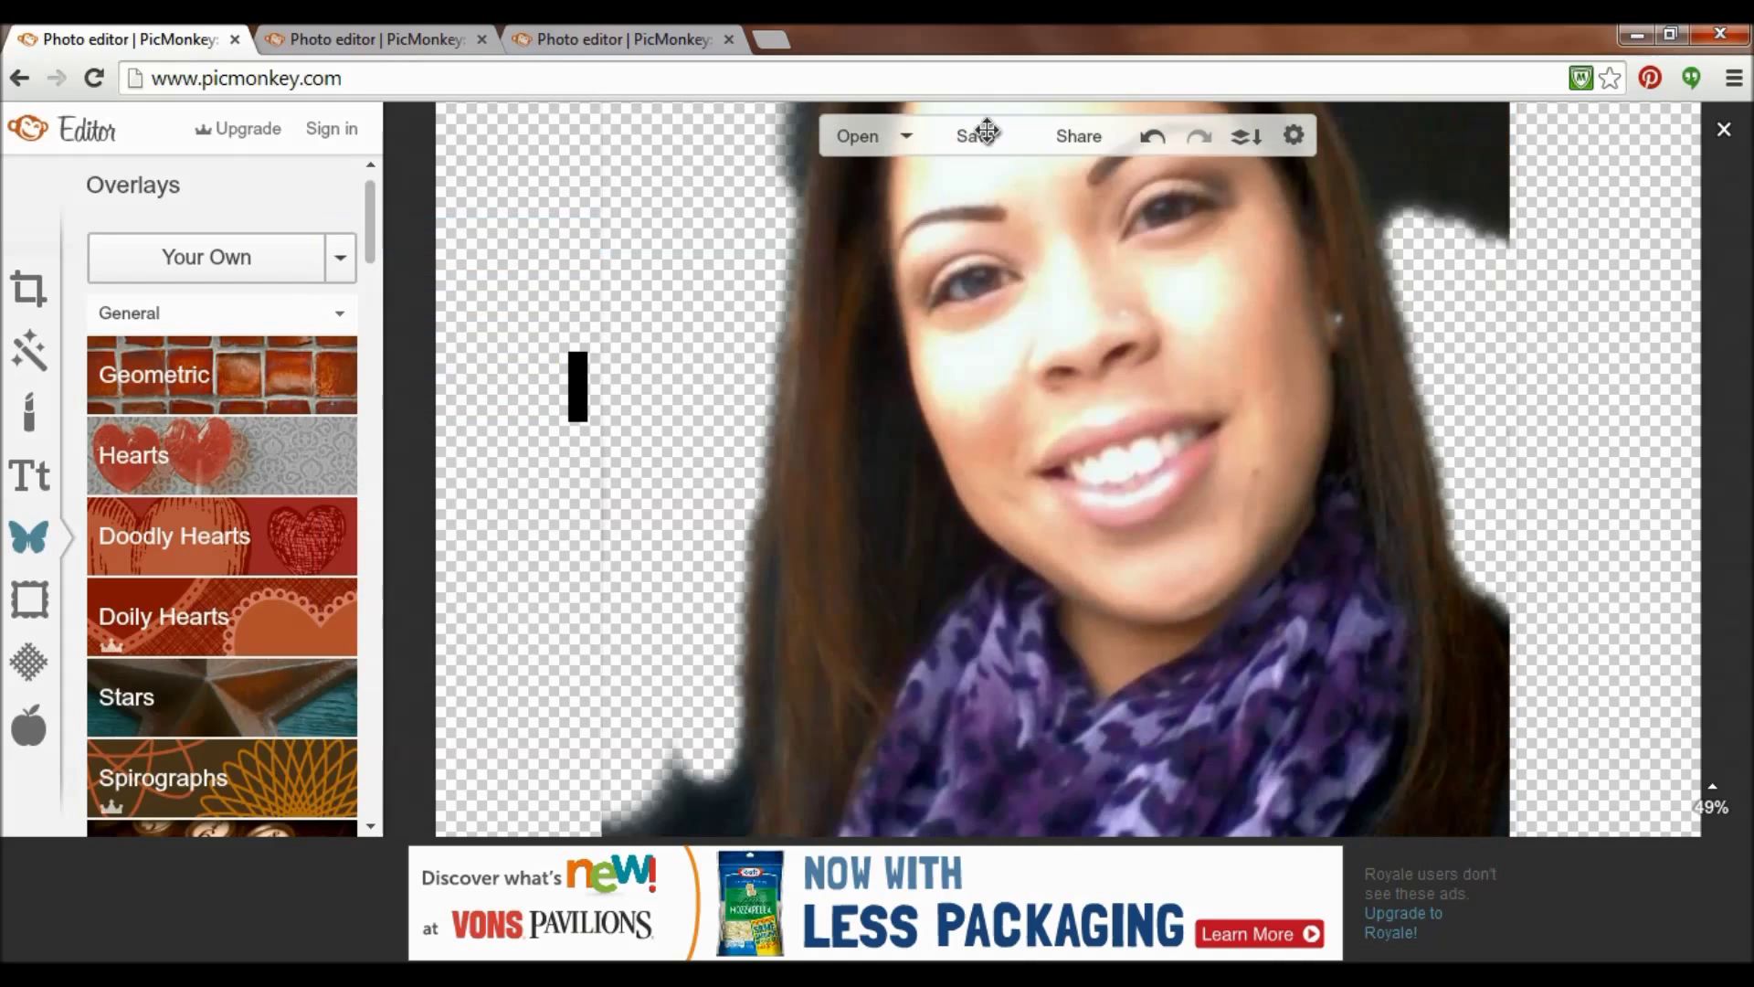
{"action": "mouse_move", "coordinate": [1719, 823]}
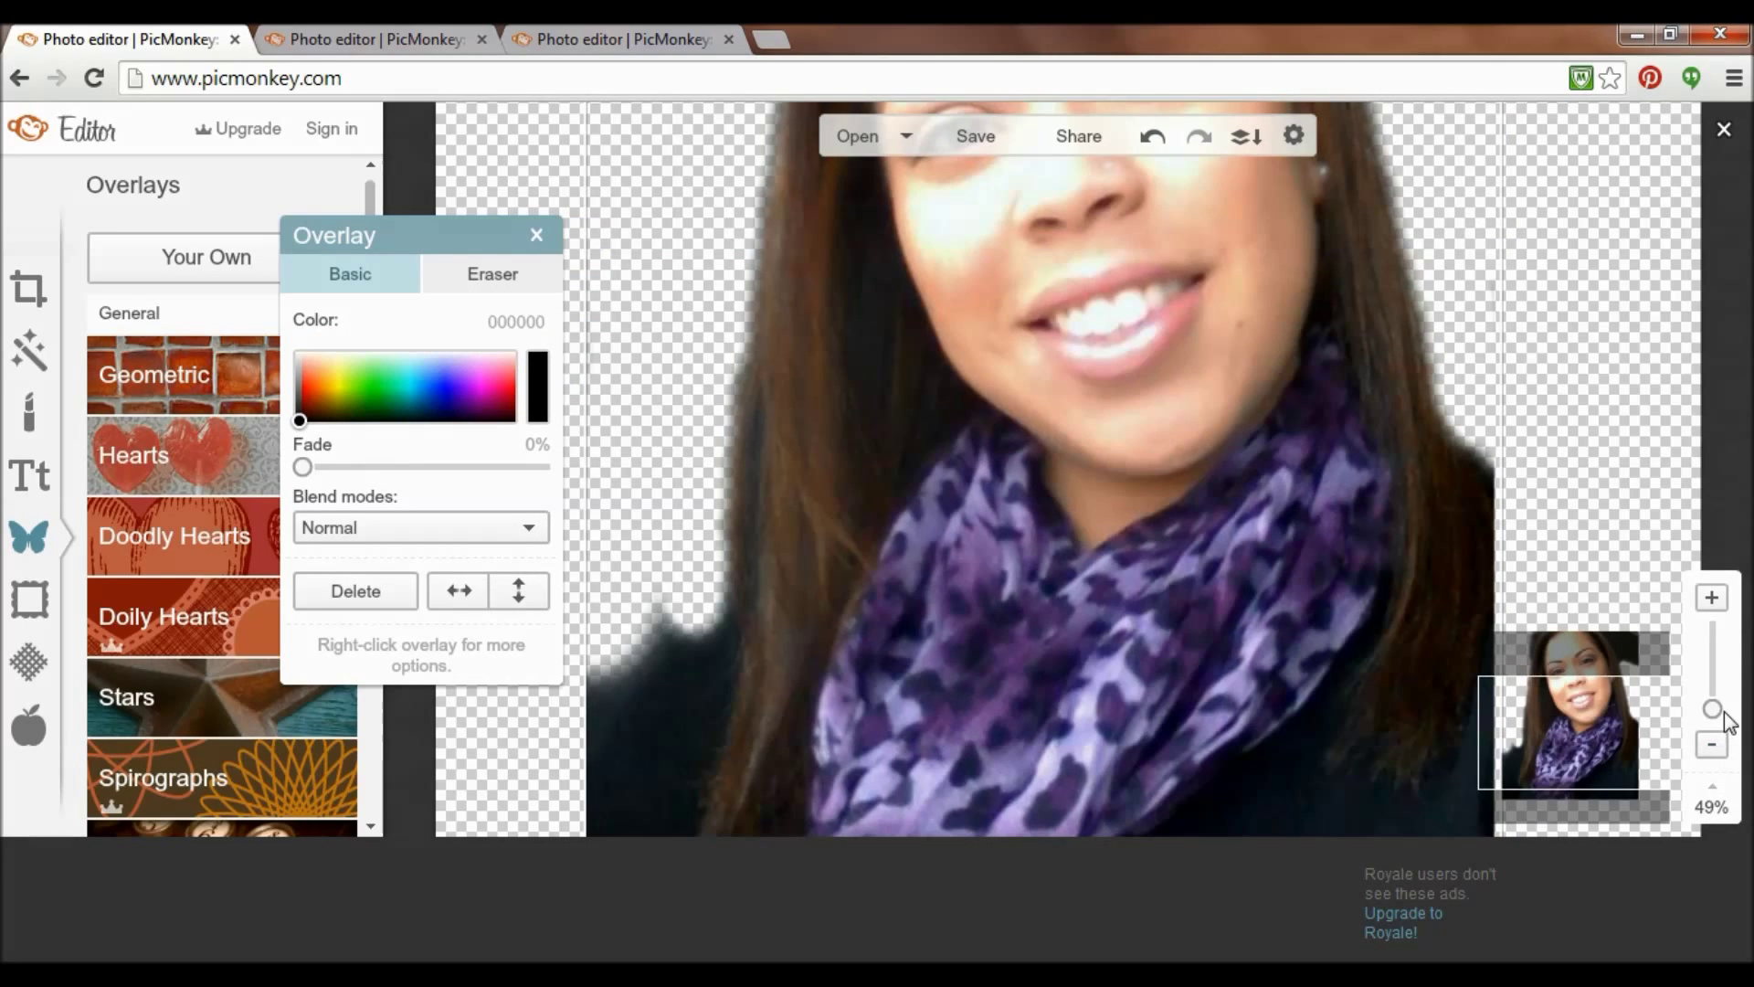
{"action": "left_click", "coordinate": [1713, 744]}
{"action": "left_click_drag", "start_coordinate": [1201, 506], "coordinate": [1202, 604]}
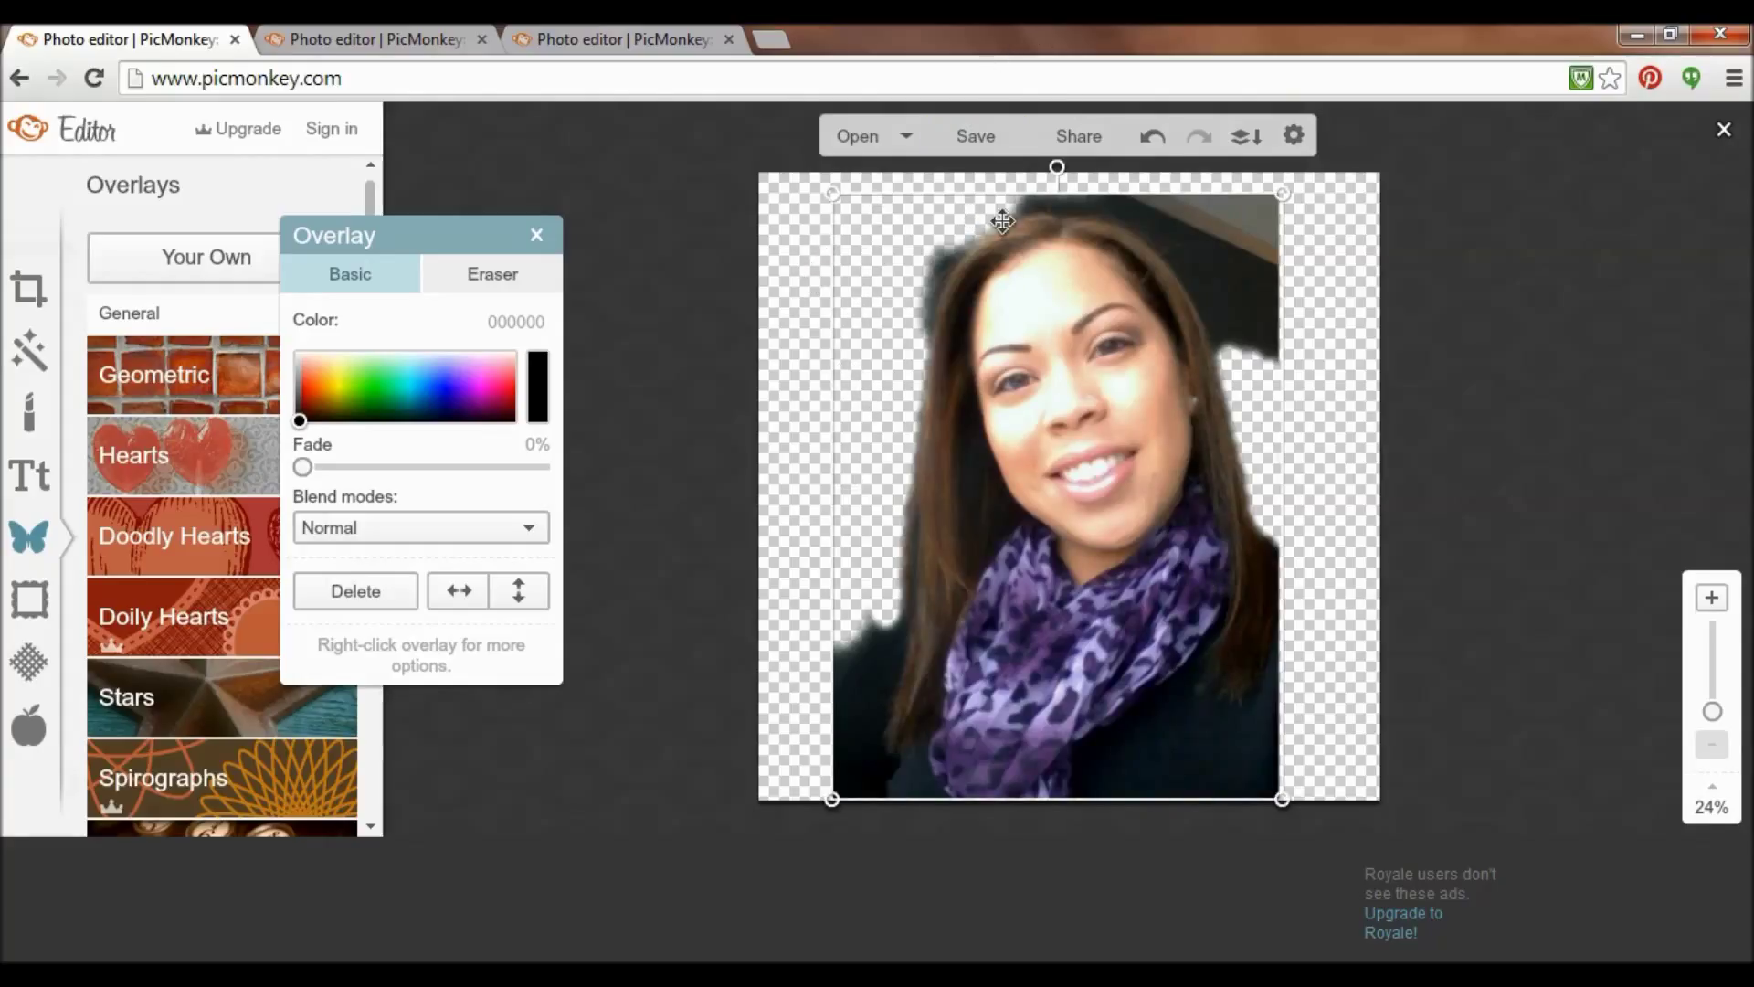
View the PNG save options for this portrait and for the finished cut-out open in the second browser tab.
{"action": "left_click", "coordinate": [975, 122]}
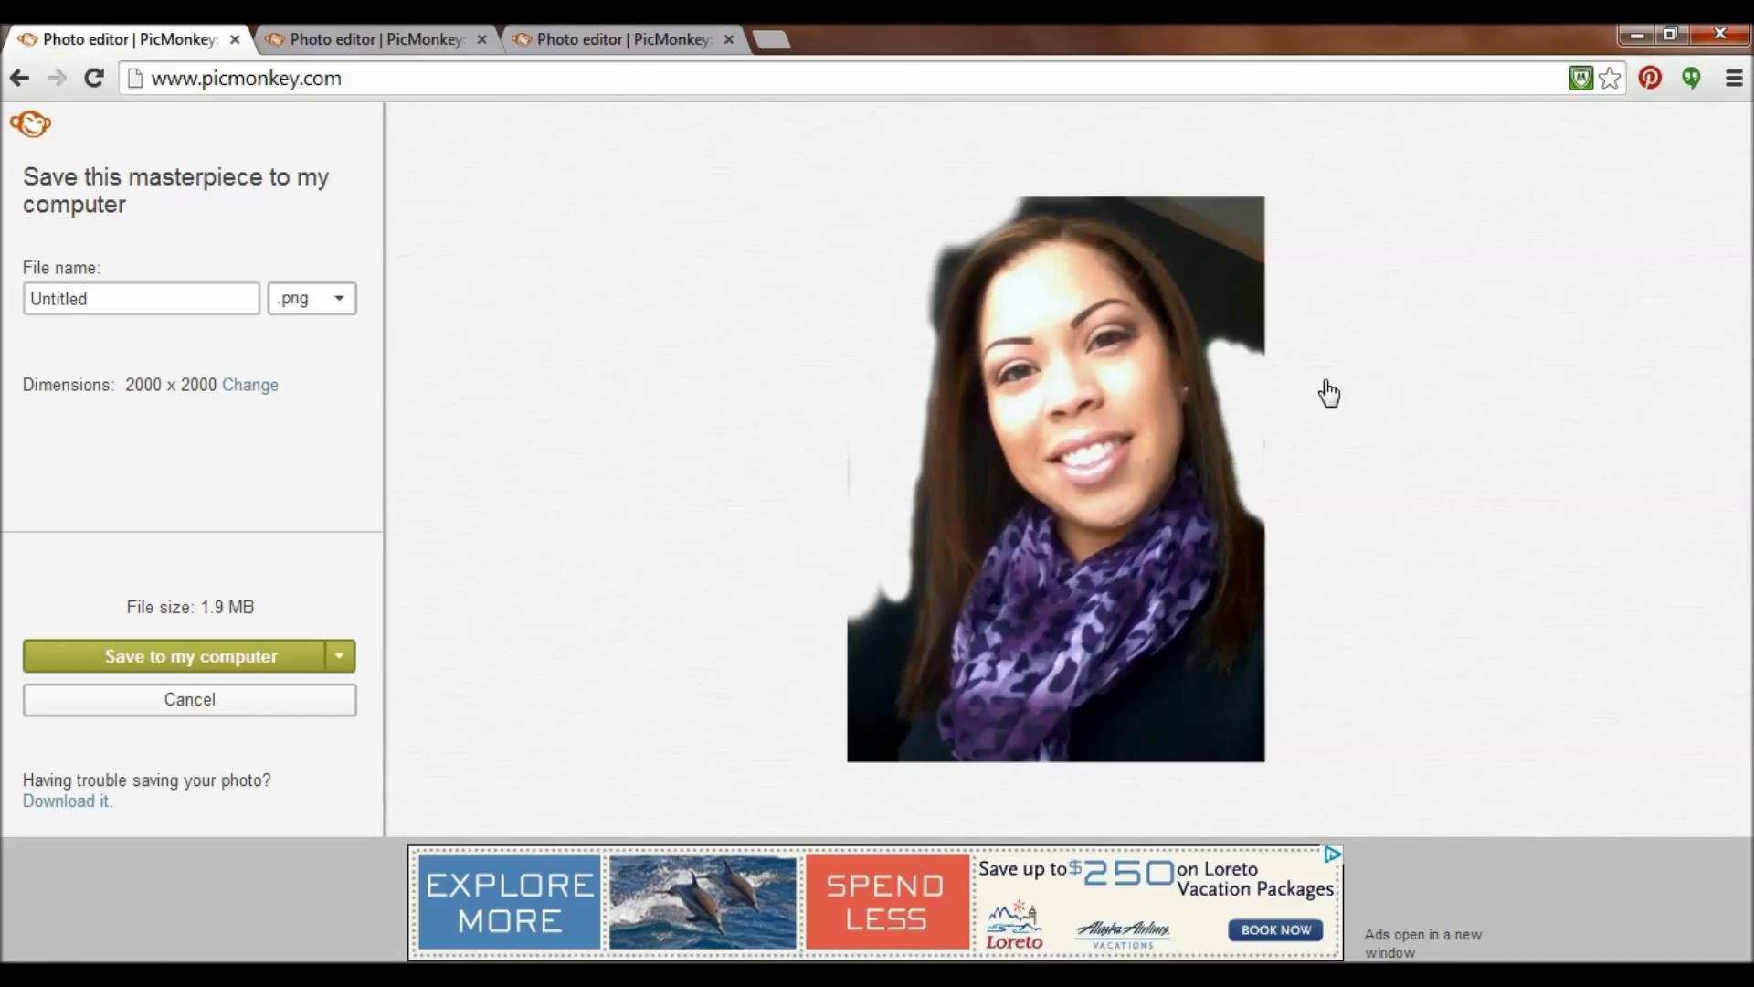
{"action": "left_click", "coordinate": [419, 46]}
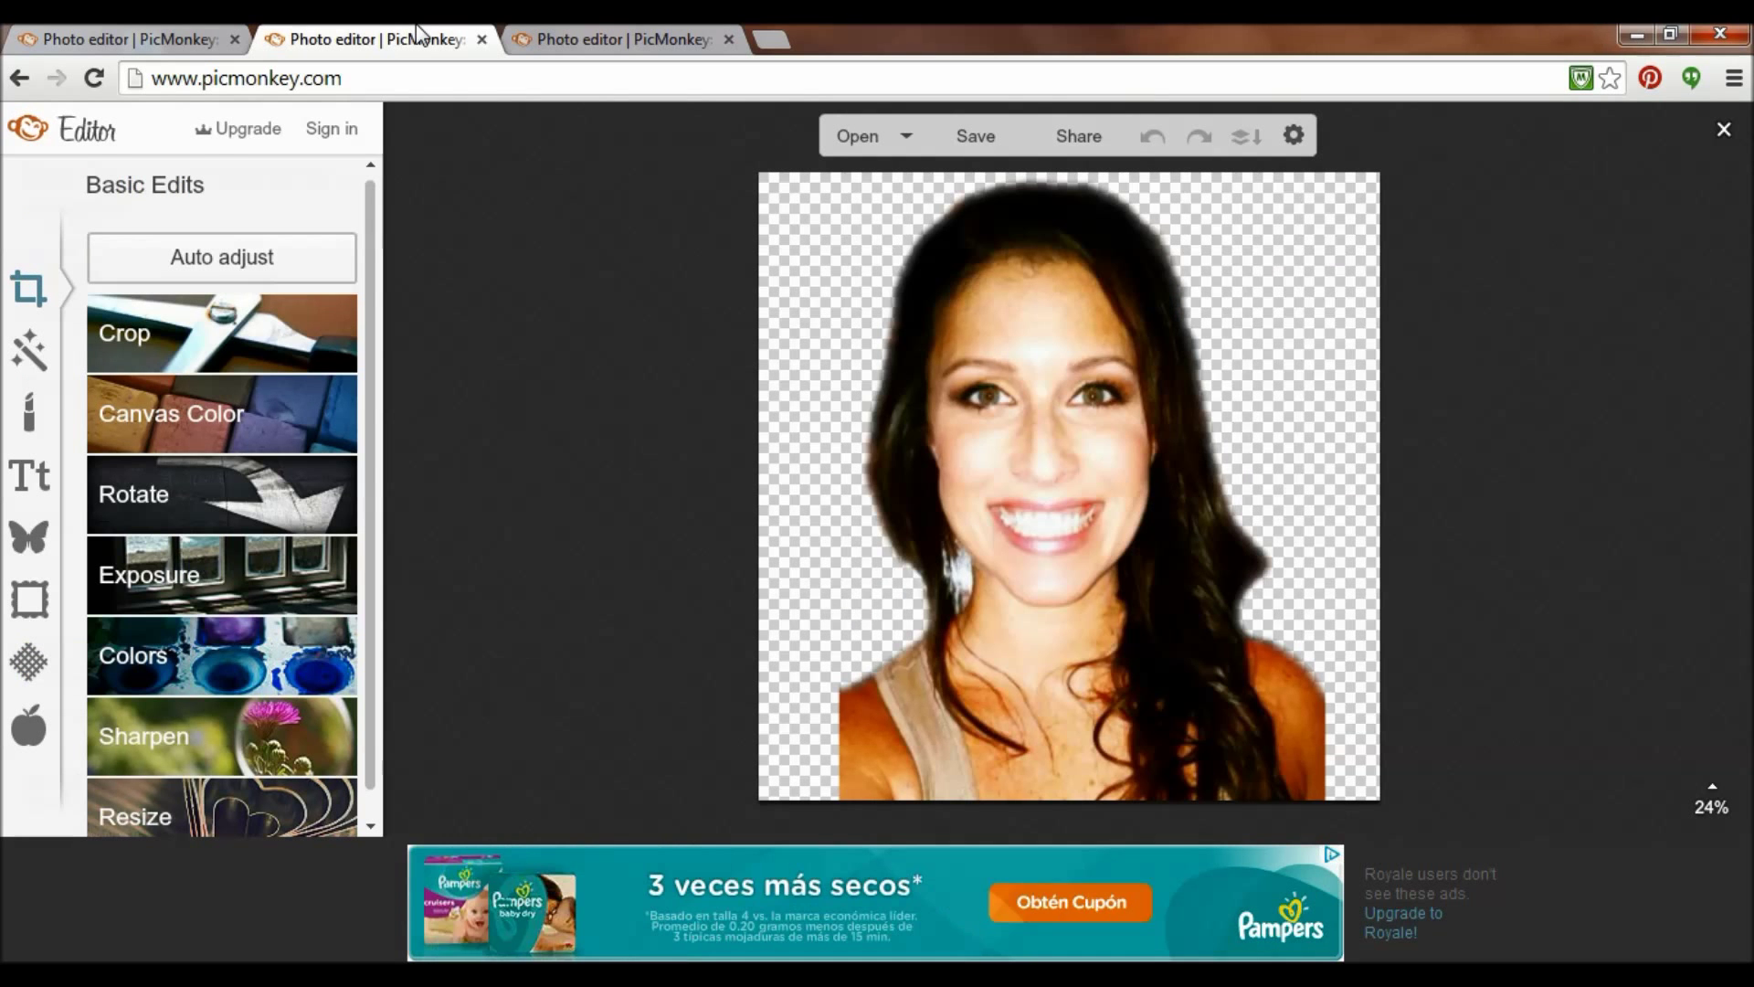
{"action": "left_click", "coordinate": [970, 146]}
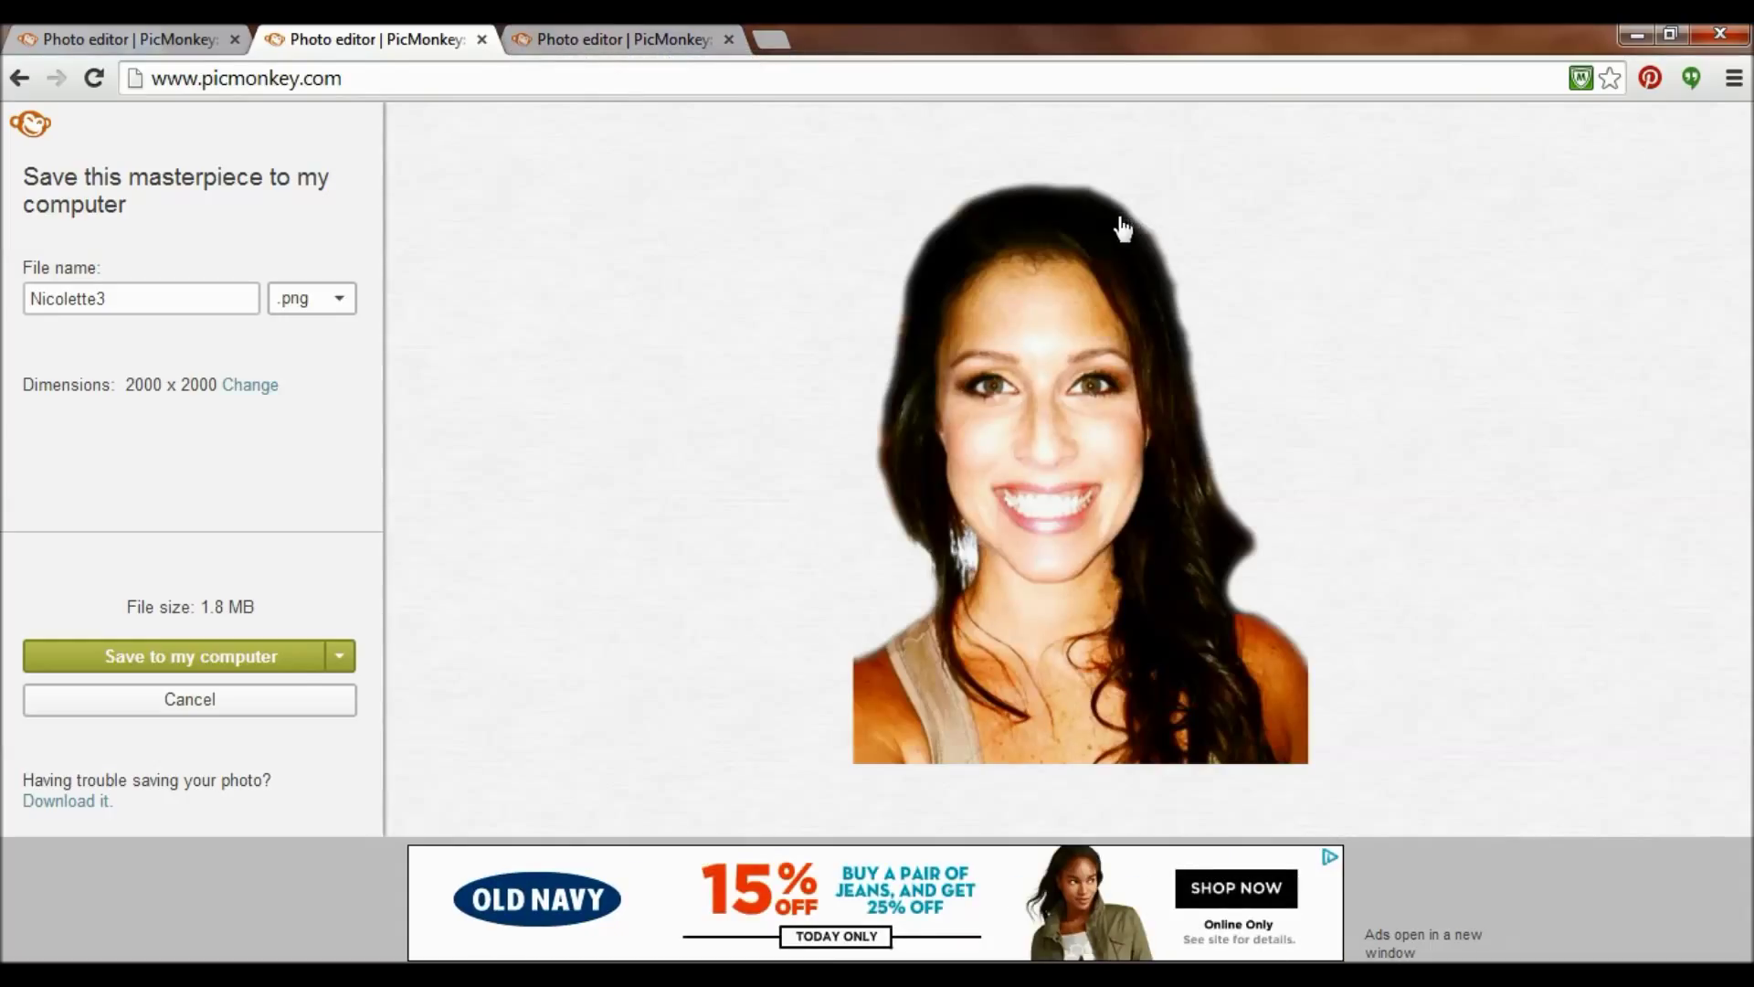
Add the finished dark-haired woman cut-out from the Coach Pics folder as an overlay on the cherry blossom photo.
{"action": "left_click", "coordinate": [647, 24]}
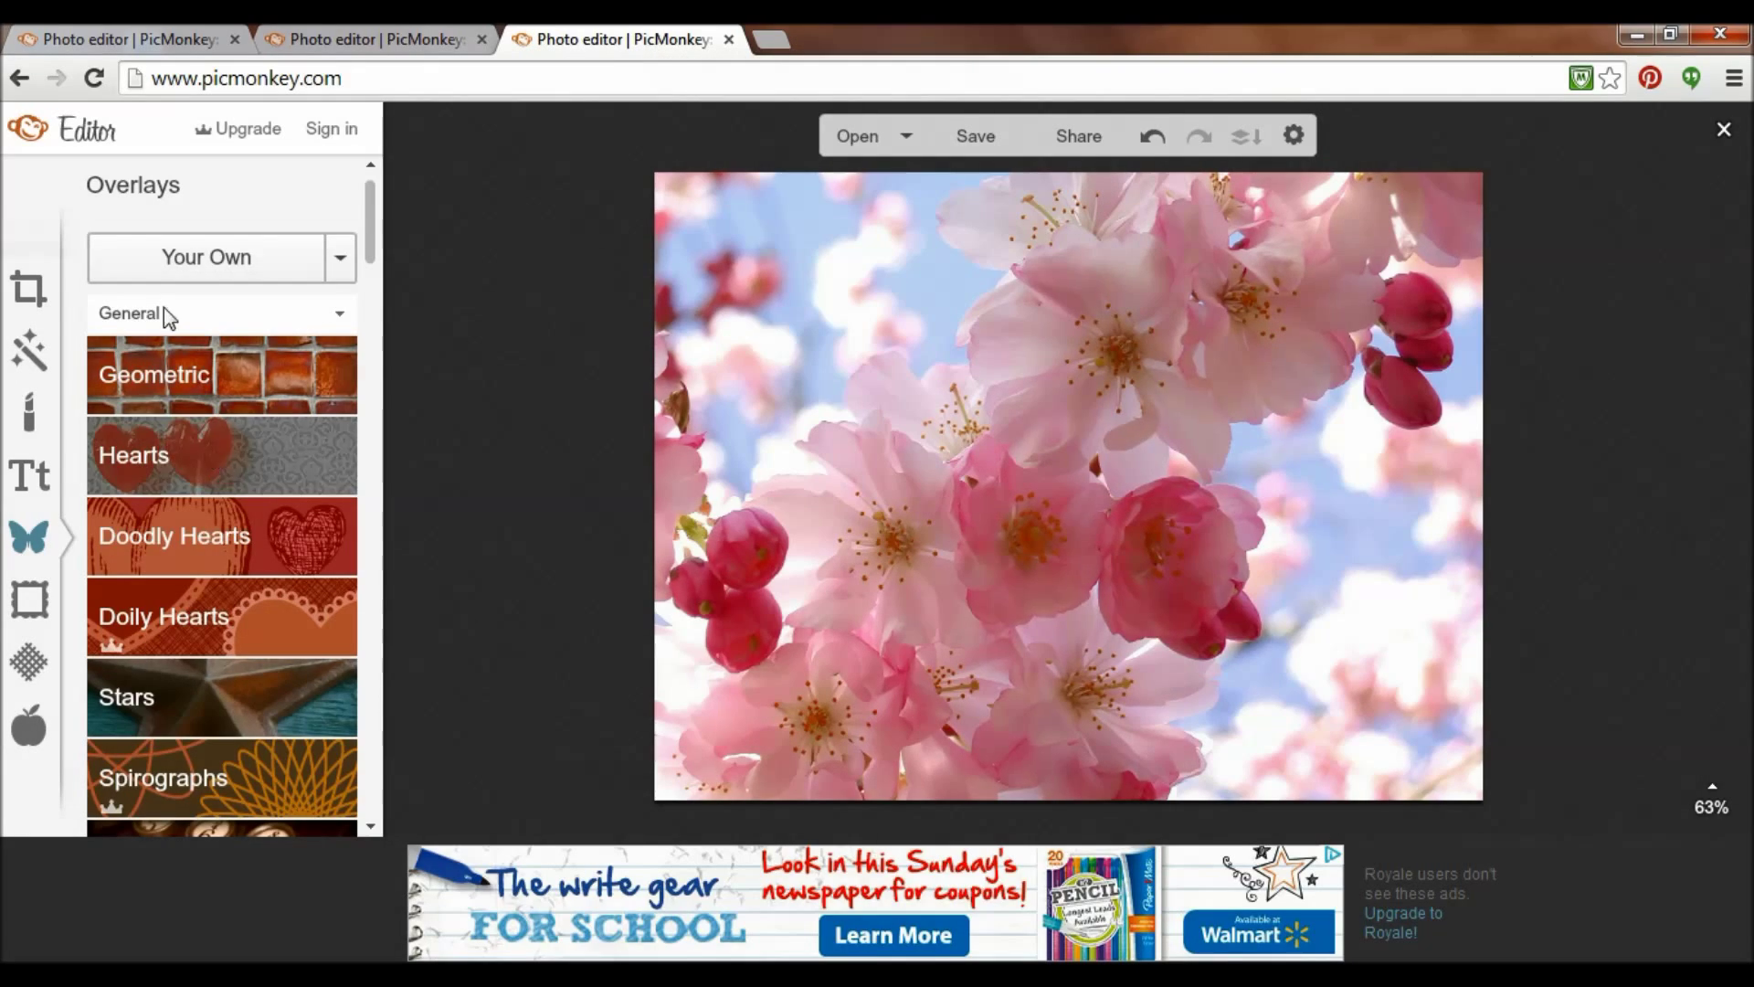
{"action": "left_click", "coordinate": [206, 258]}
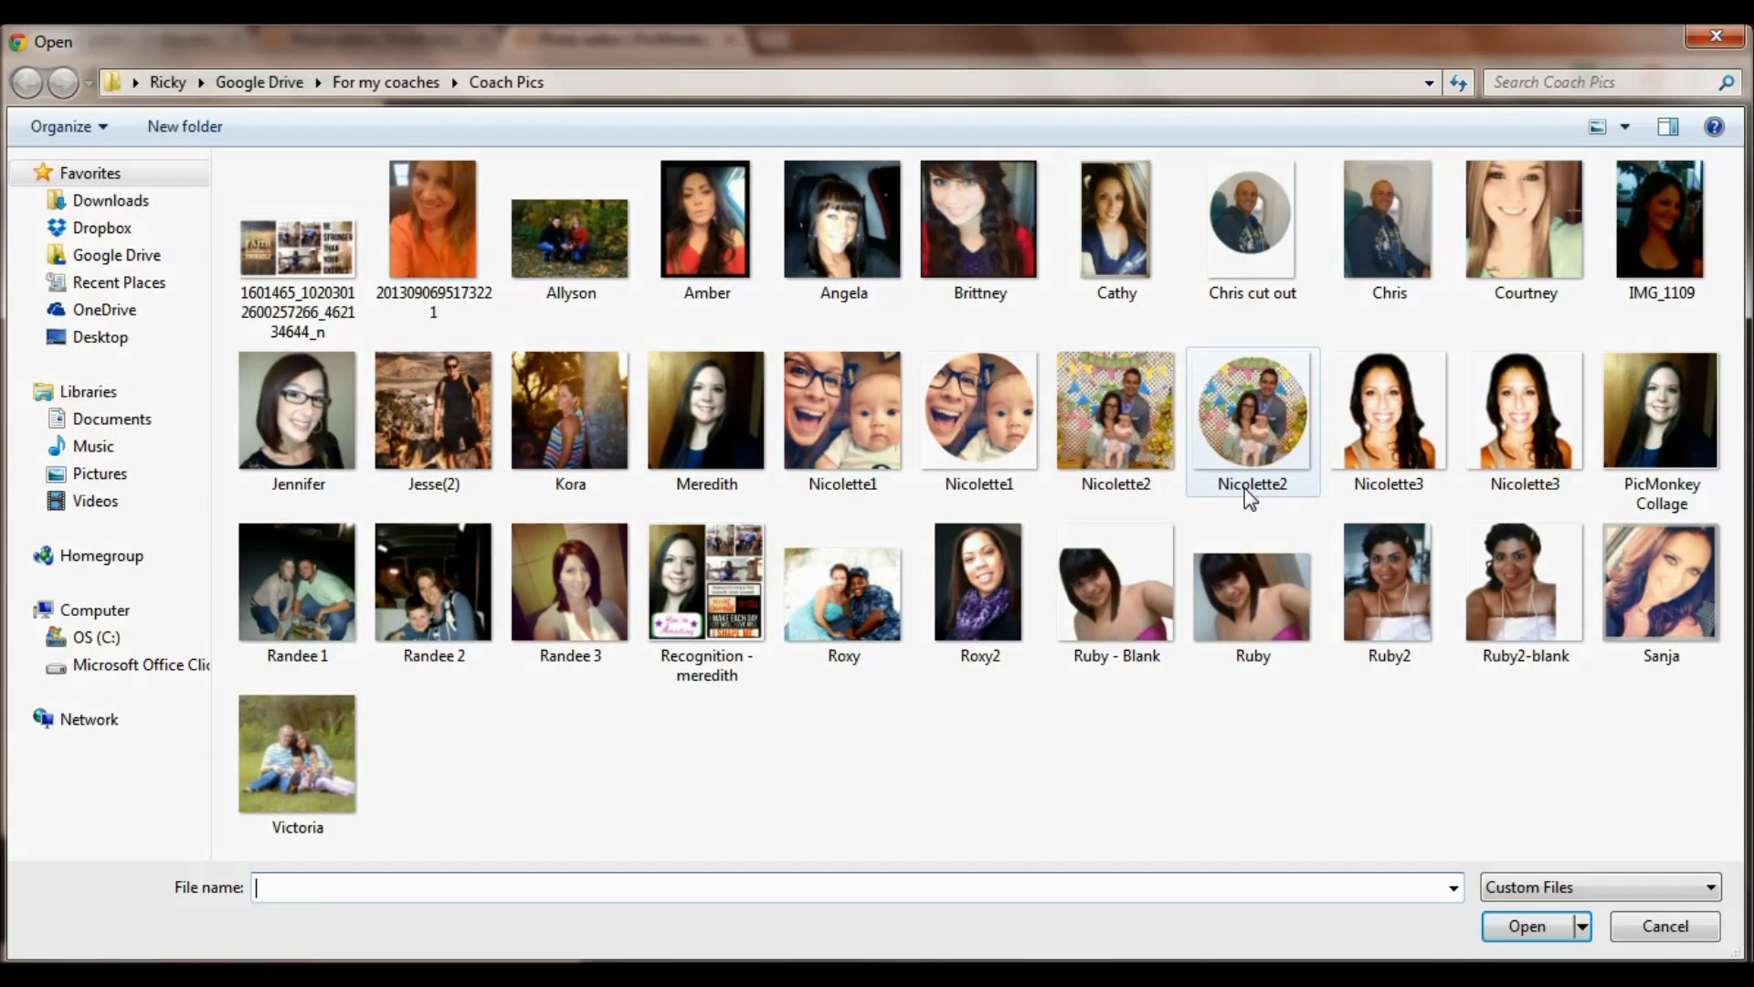
{"action": "double_click", "coordinate": [1419, 413]}
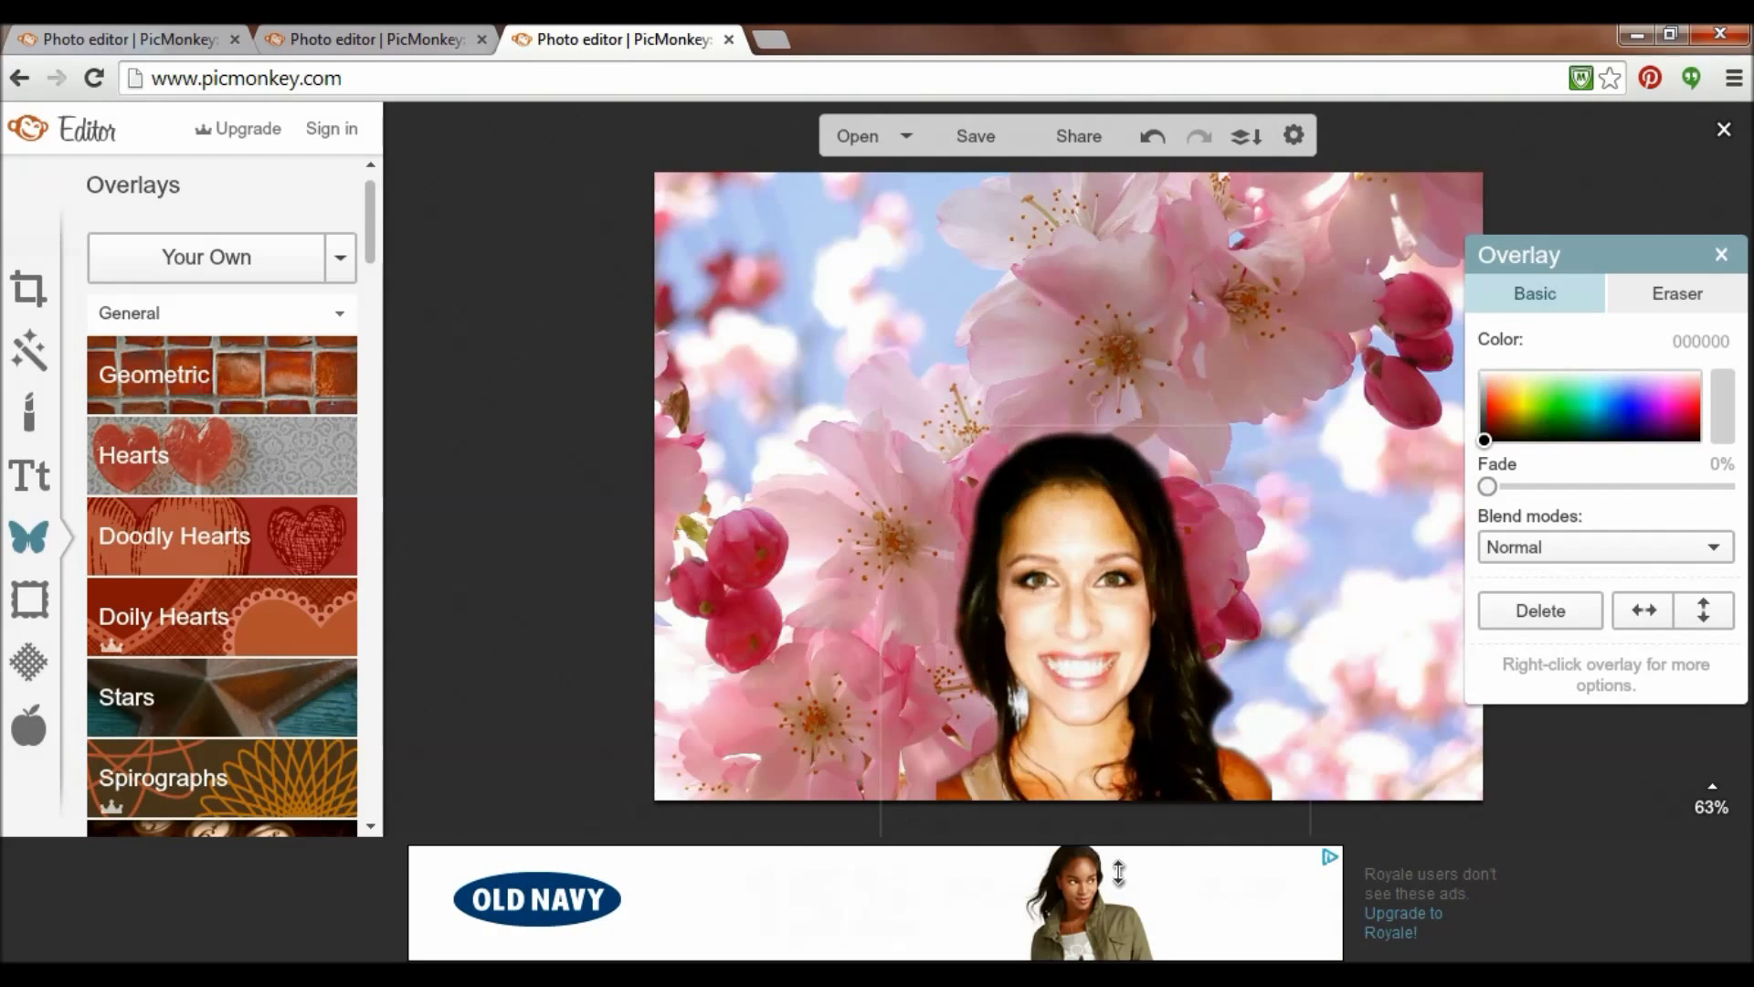
Enlarge the cut-out overlay to about the full height of the blossom photo and place it on the photo's left side.
{"action": "left_click_drag", "start_coordinate": [1087, 431], "coordinate": [1088, 261]}
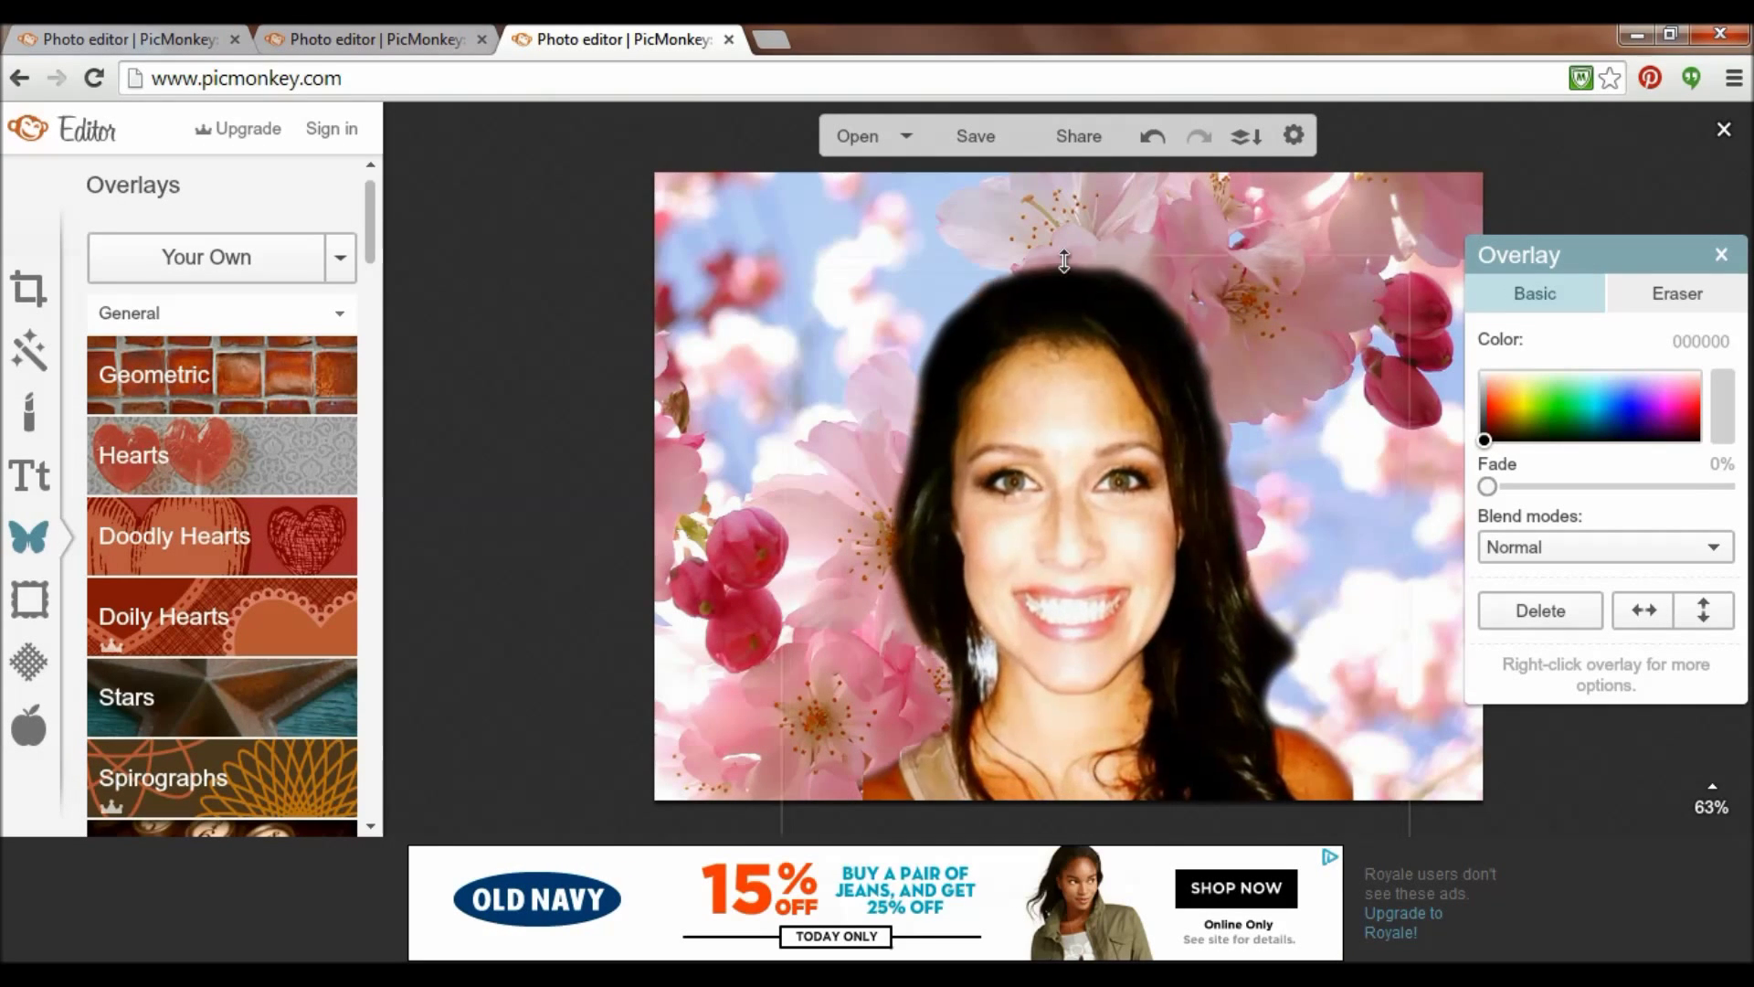
{"action": "left_click_drag", "start_coordinate": [1102, 486], "coordinate": [1100, 386]}
{"action": "left_click_drag", "start_coordinate": [1013, 460], "coordinate": [873, 483]}
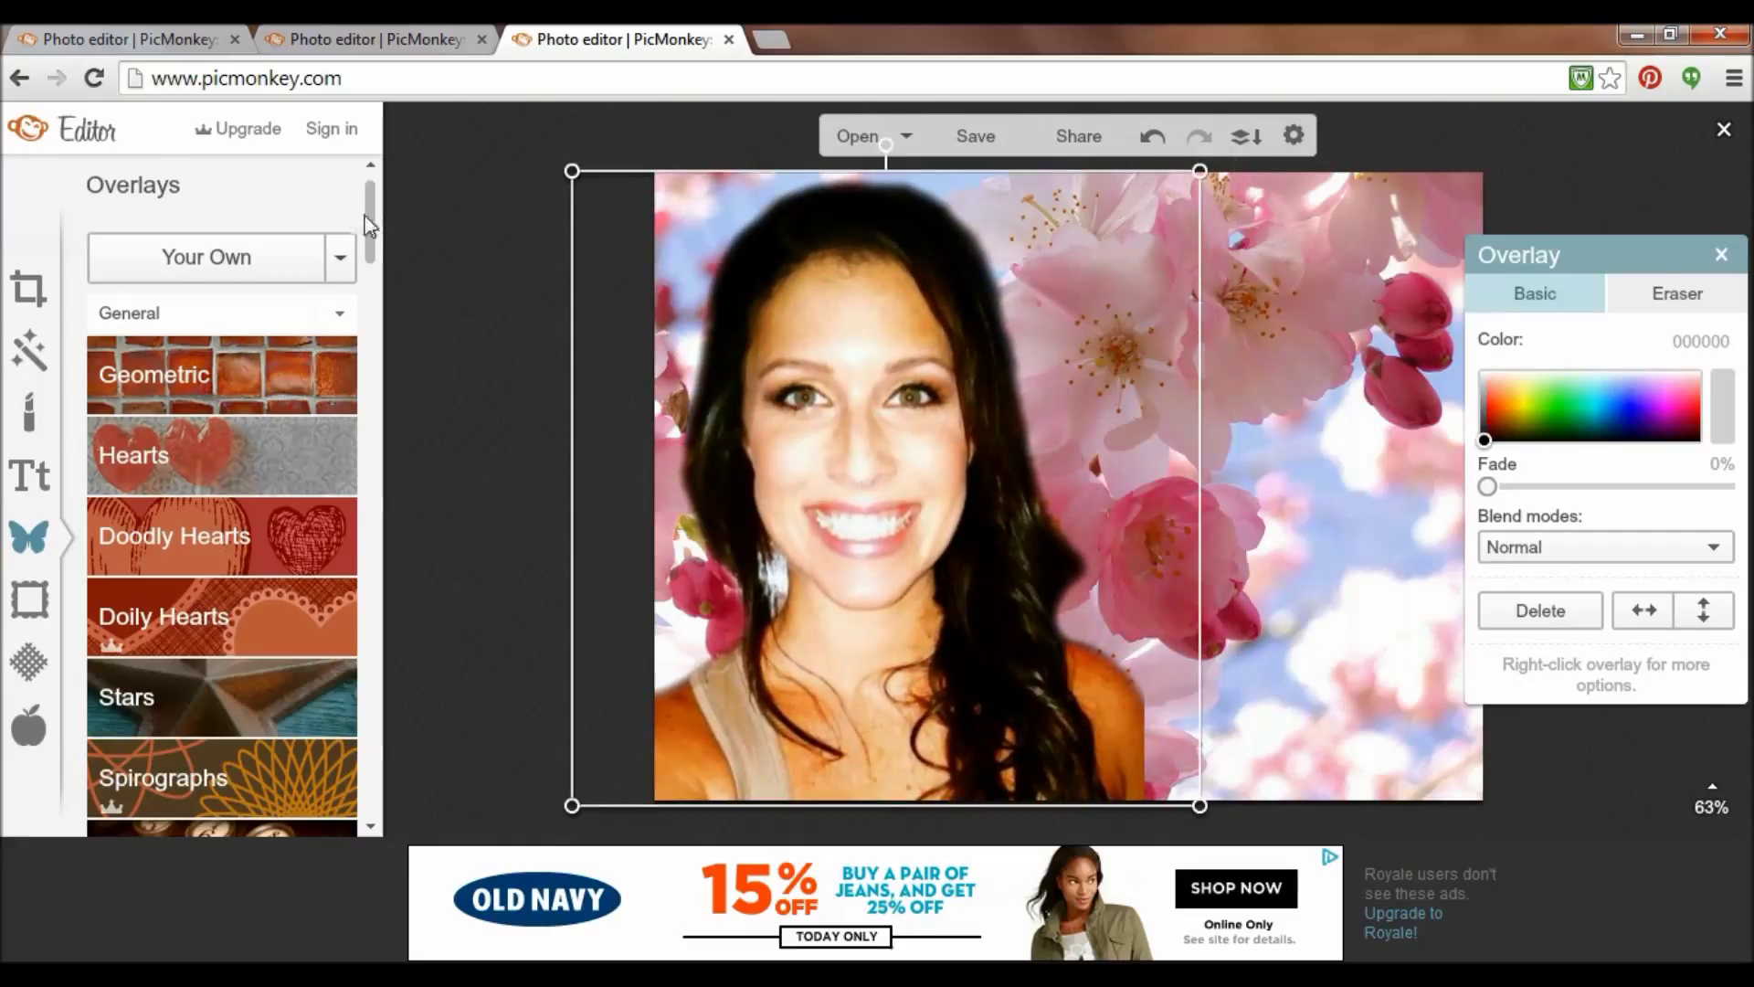
Erase along the cut-out's right edge beside the hair and shoulder, and deselect the overlay.
{"action": "mouse_move", "coordinate": [1114, 267]}
{"action": "left_mouse_down"}
{"action": "mouse_move", "coordinate": [1151, 398]}
{"action": "mouse_move", "coordinate": [1143, 318]}
{"action": "mouse_move", "coordinate": [1149, 510]}
{"action": "left_mouse_up"}
{"action": "mouse_move", "coordinate": [1132, 660]}
{"action": "left_mouse_down"}
{"action": "mouse_move", "coordinate": [1171, 798]}
{"action": "mouse_move", "coordinate": [1147, 825]}
{"action": "left_mouse_up"}
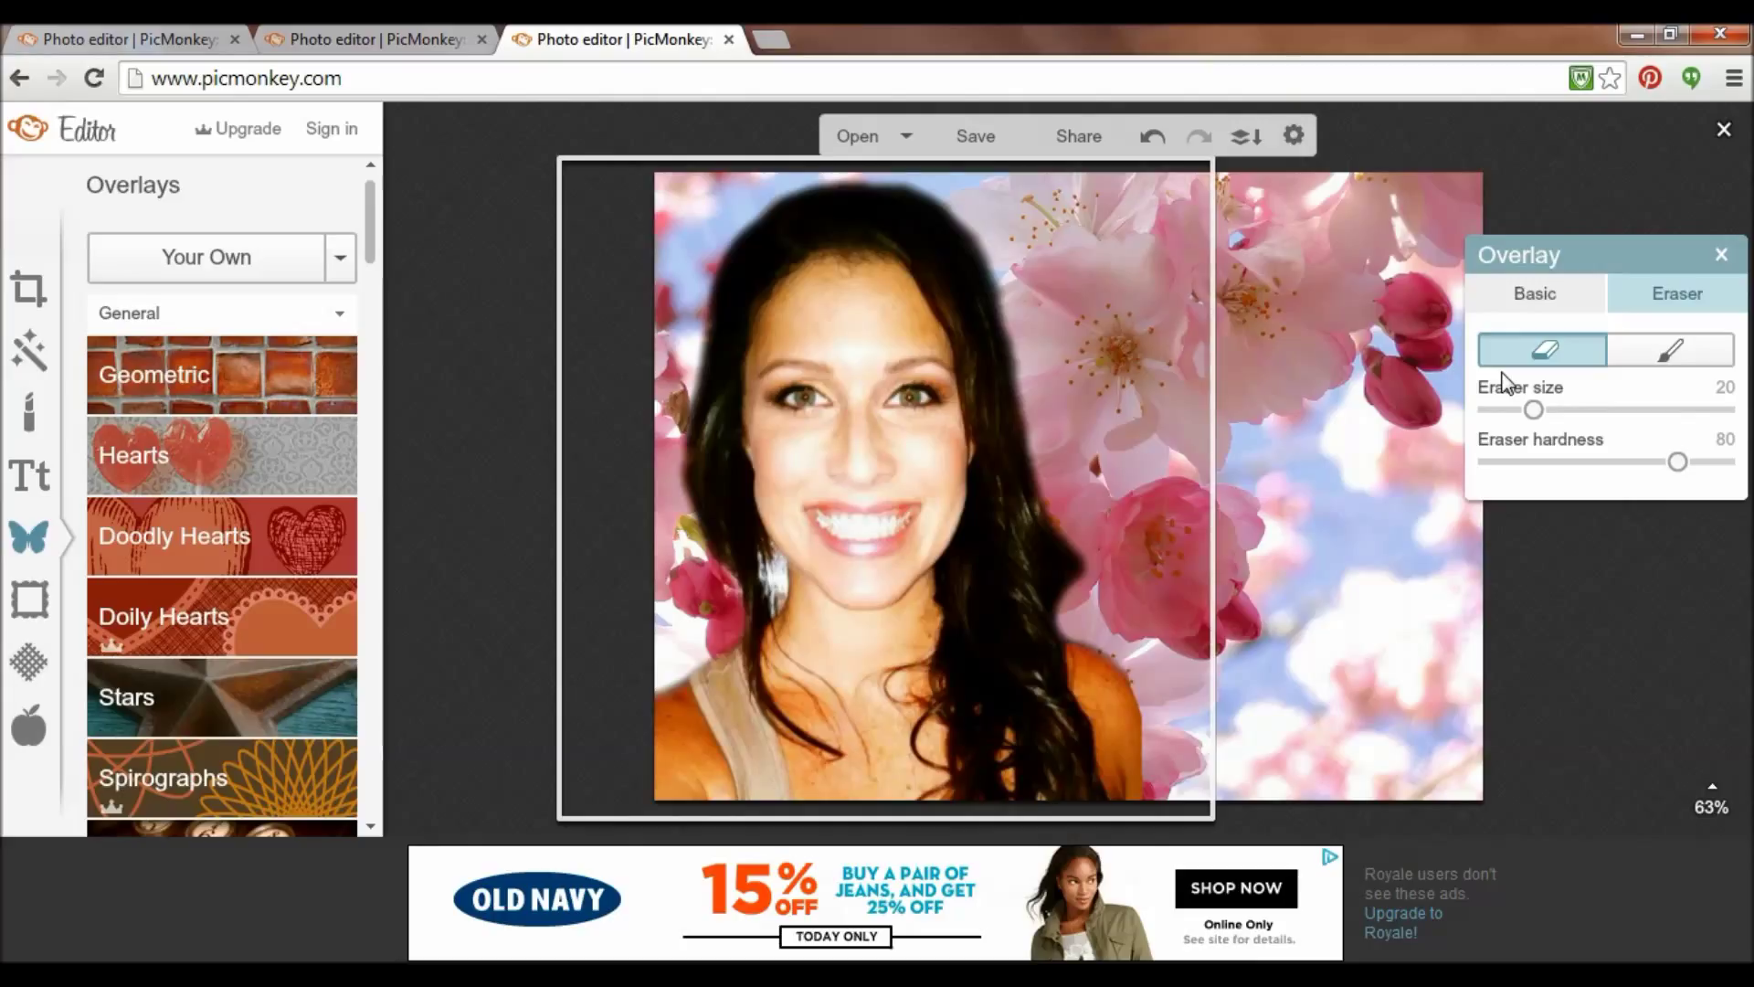
{"action": "left_click", "coordinate": [1404, 284]}
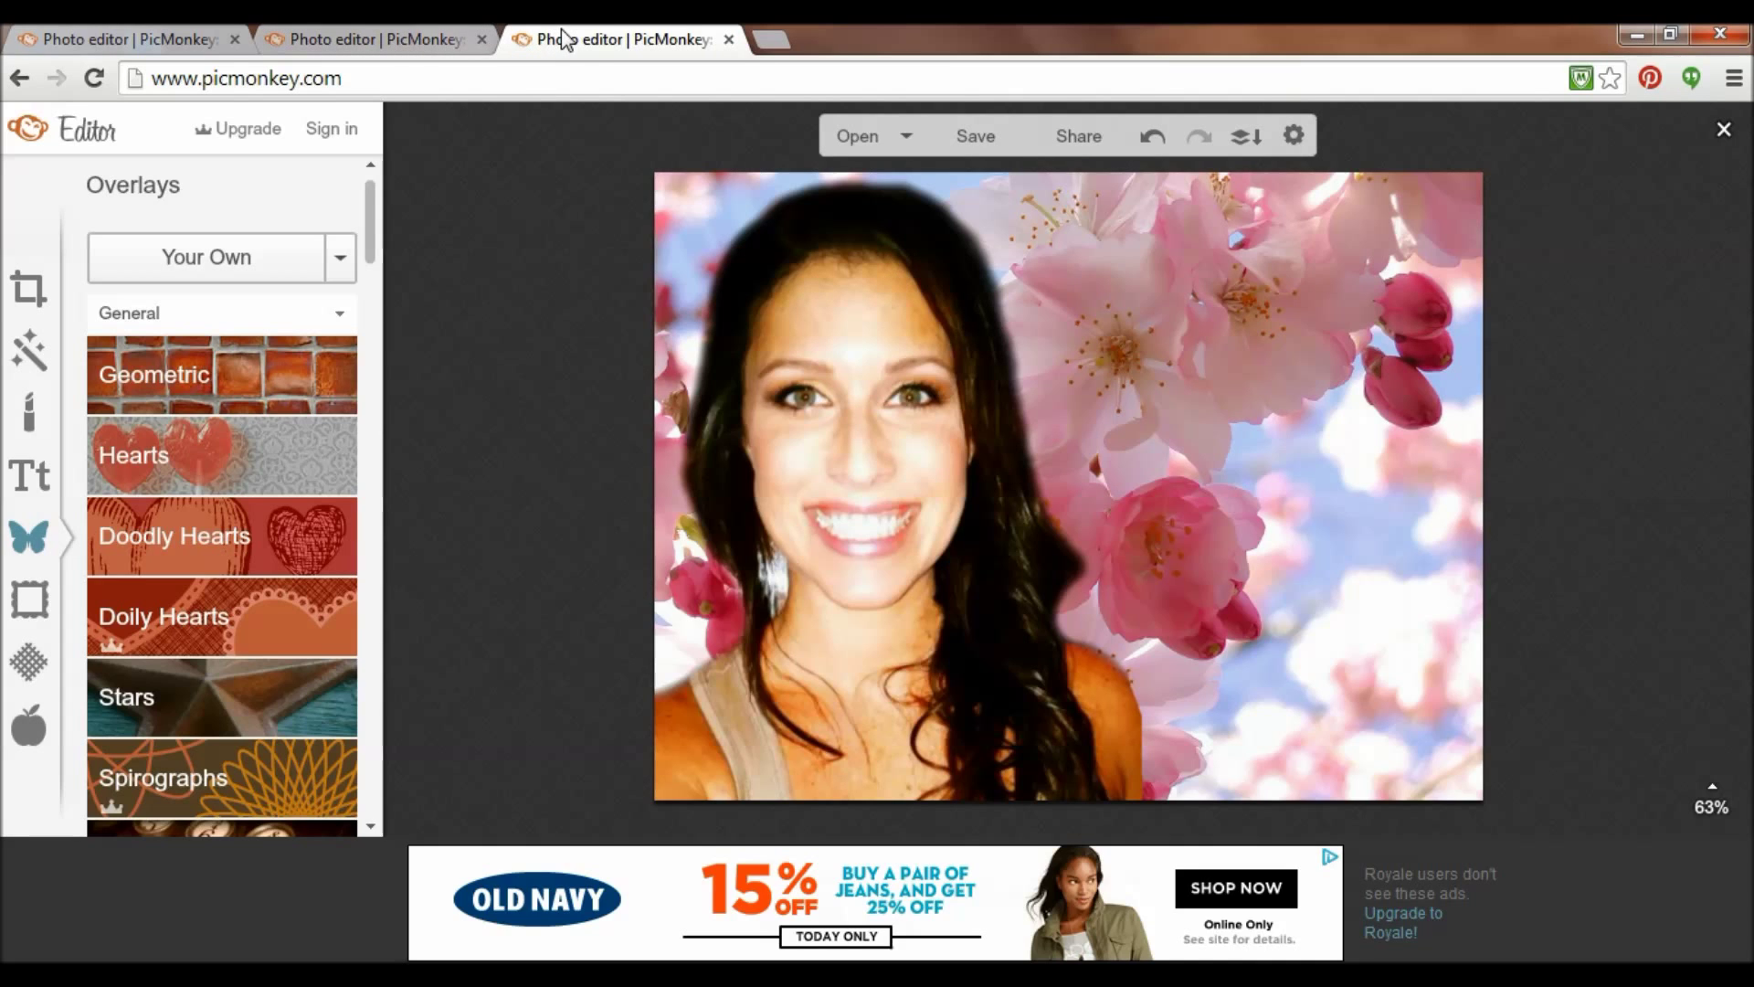
Return to the first portrait's editor without saving and browse the Effects and the Touch Up tools for skin, mouth and eyes.
{"action": "left_click", "coordinate": [144, 32]}
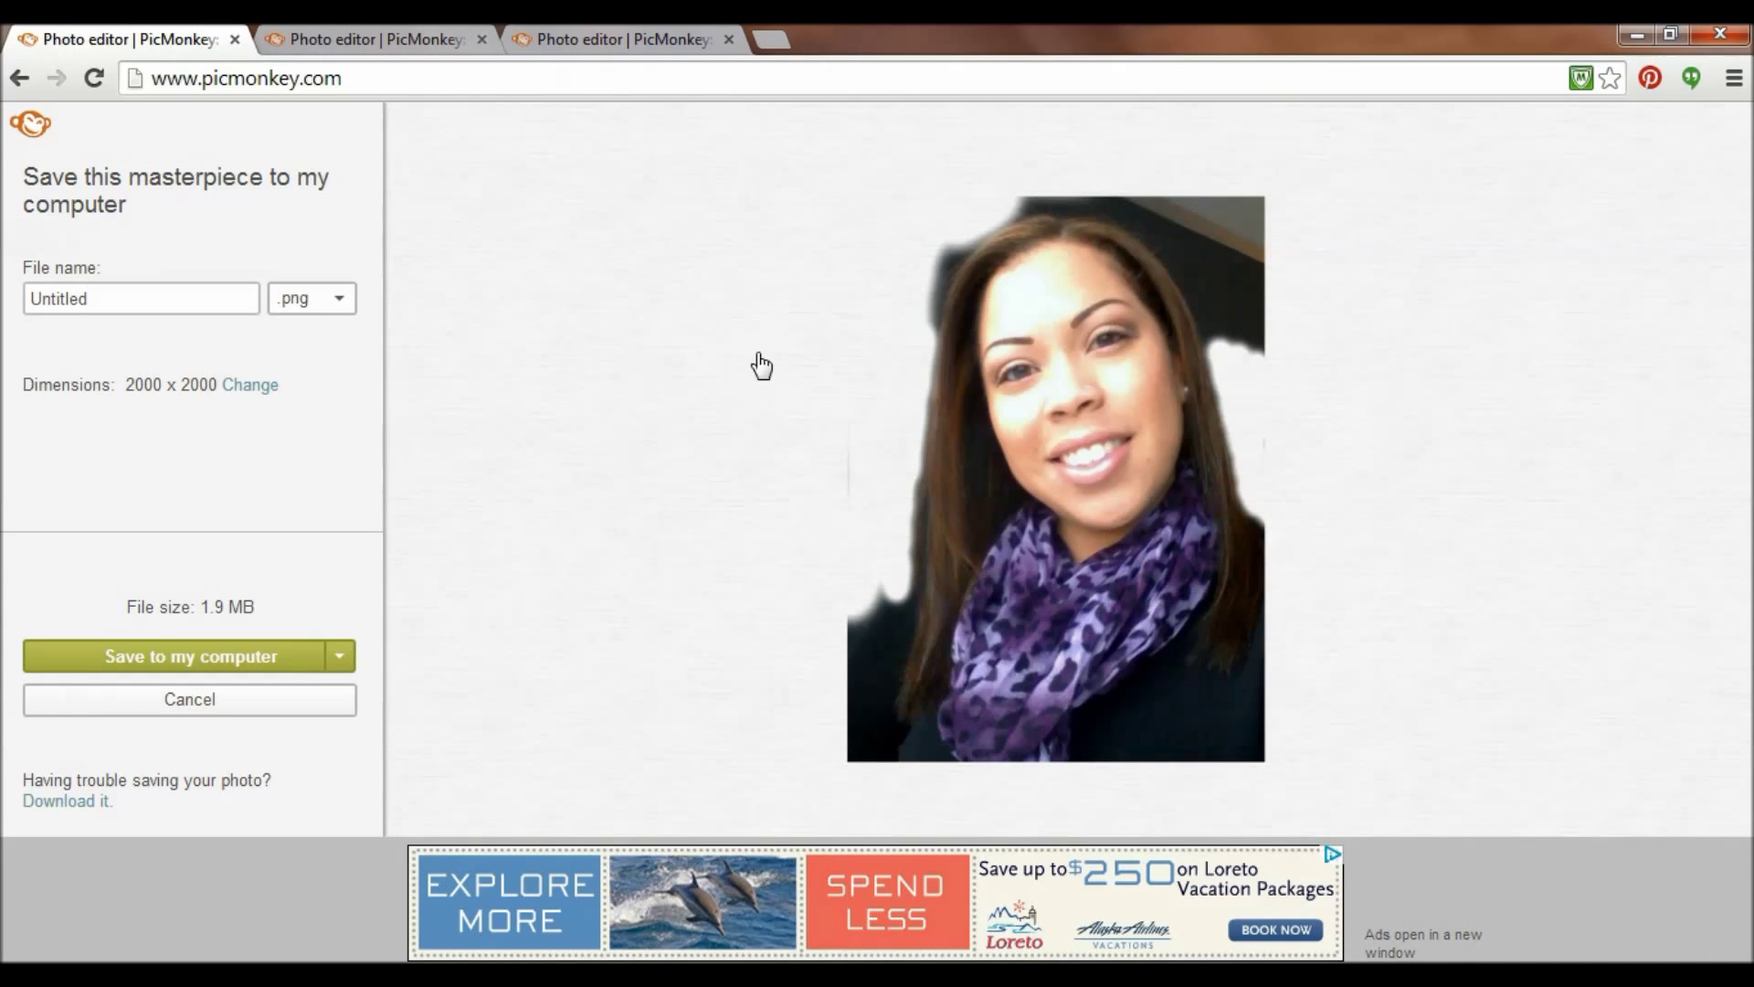
{"action": "left_click", "coordinate": [290, 706]}
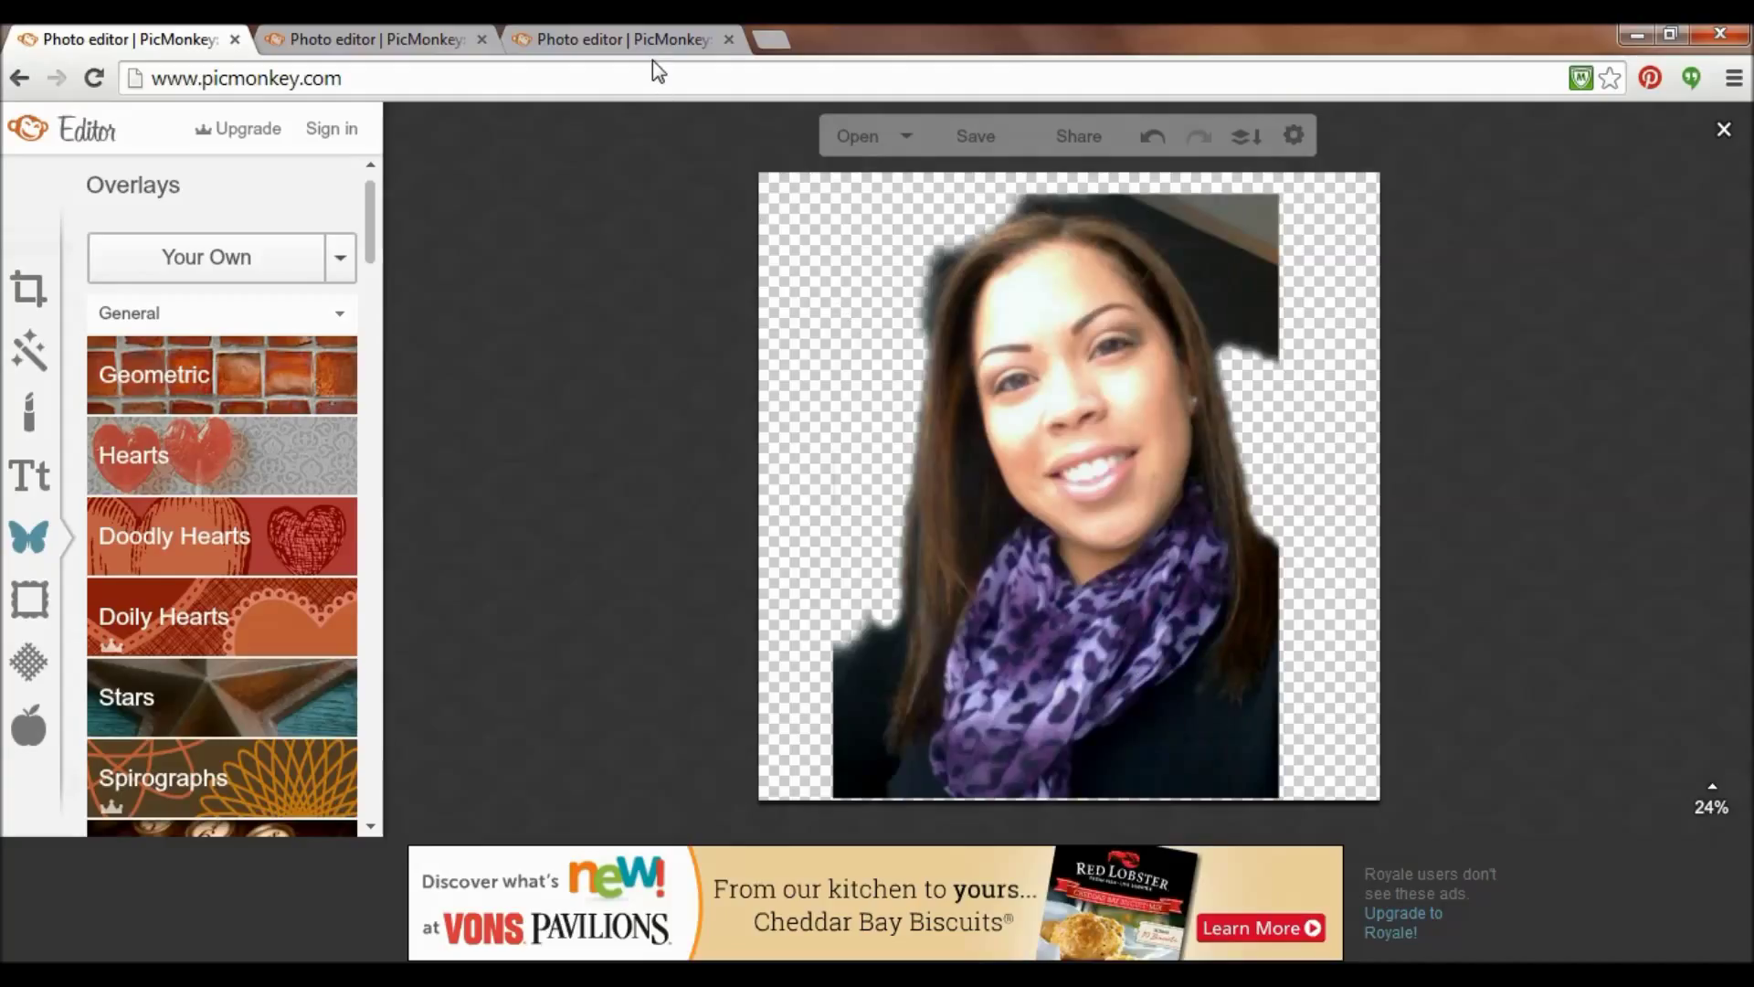
{"action": "left_click", "coordinate": [161, 518]}
{"action": "left_click", "coordinate": [149, 484]}
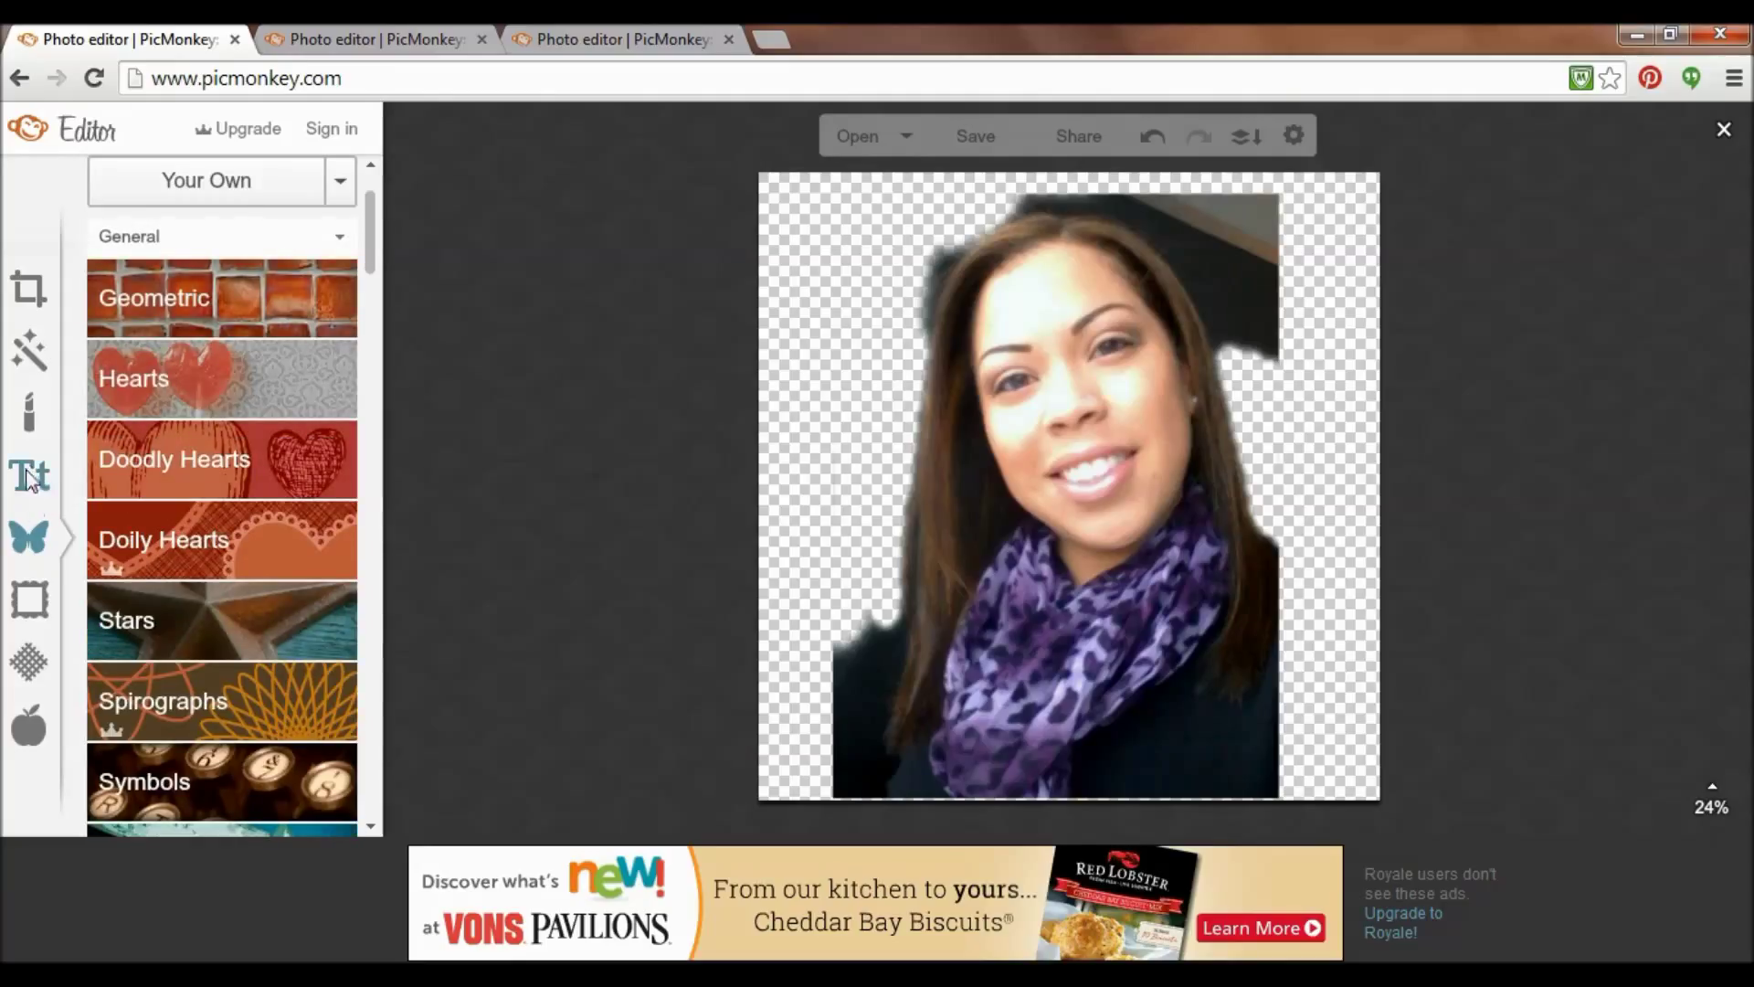
{"action": "left_click", "coordinate": [29, 350]}
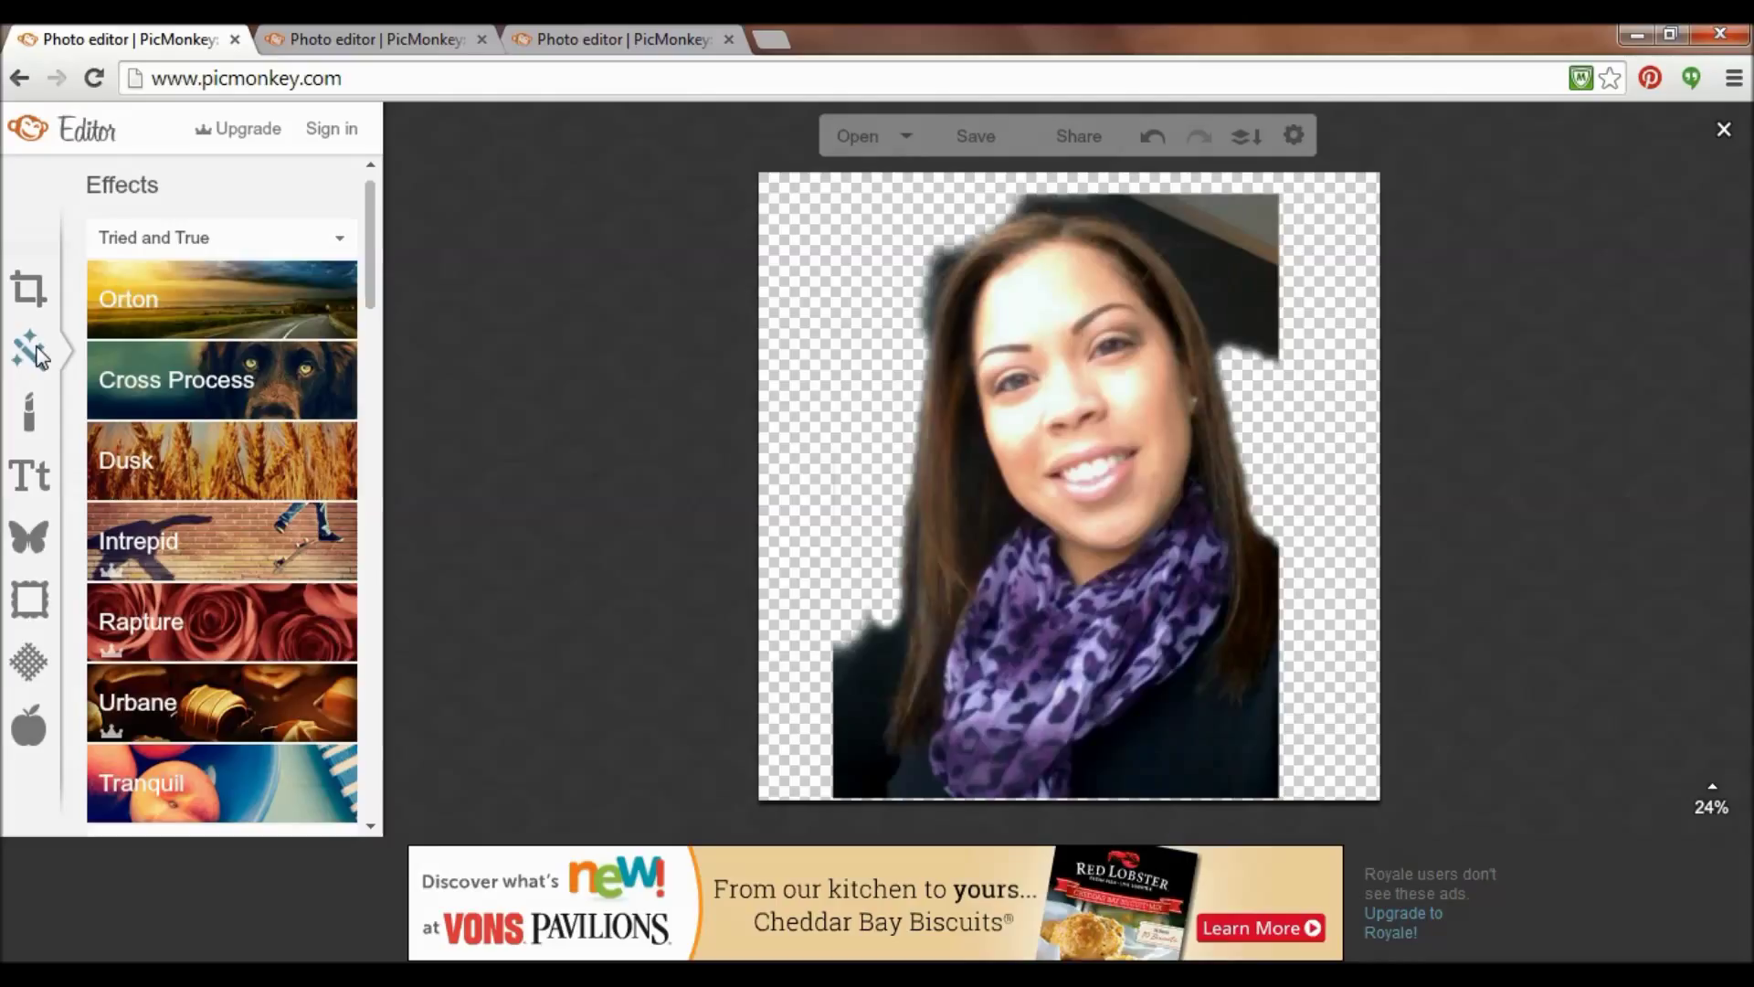
{"action": "left_click", "coordinate": [31, 413]}
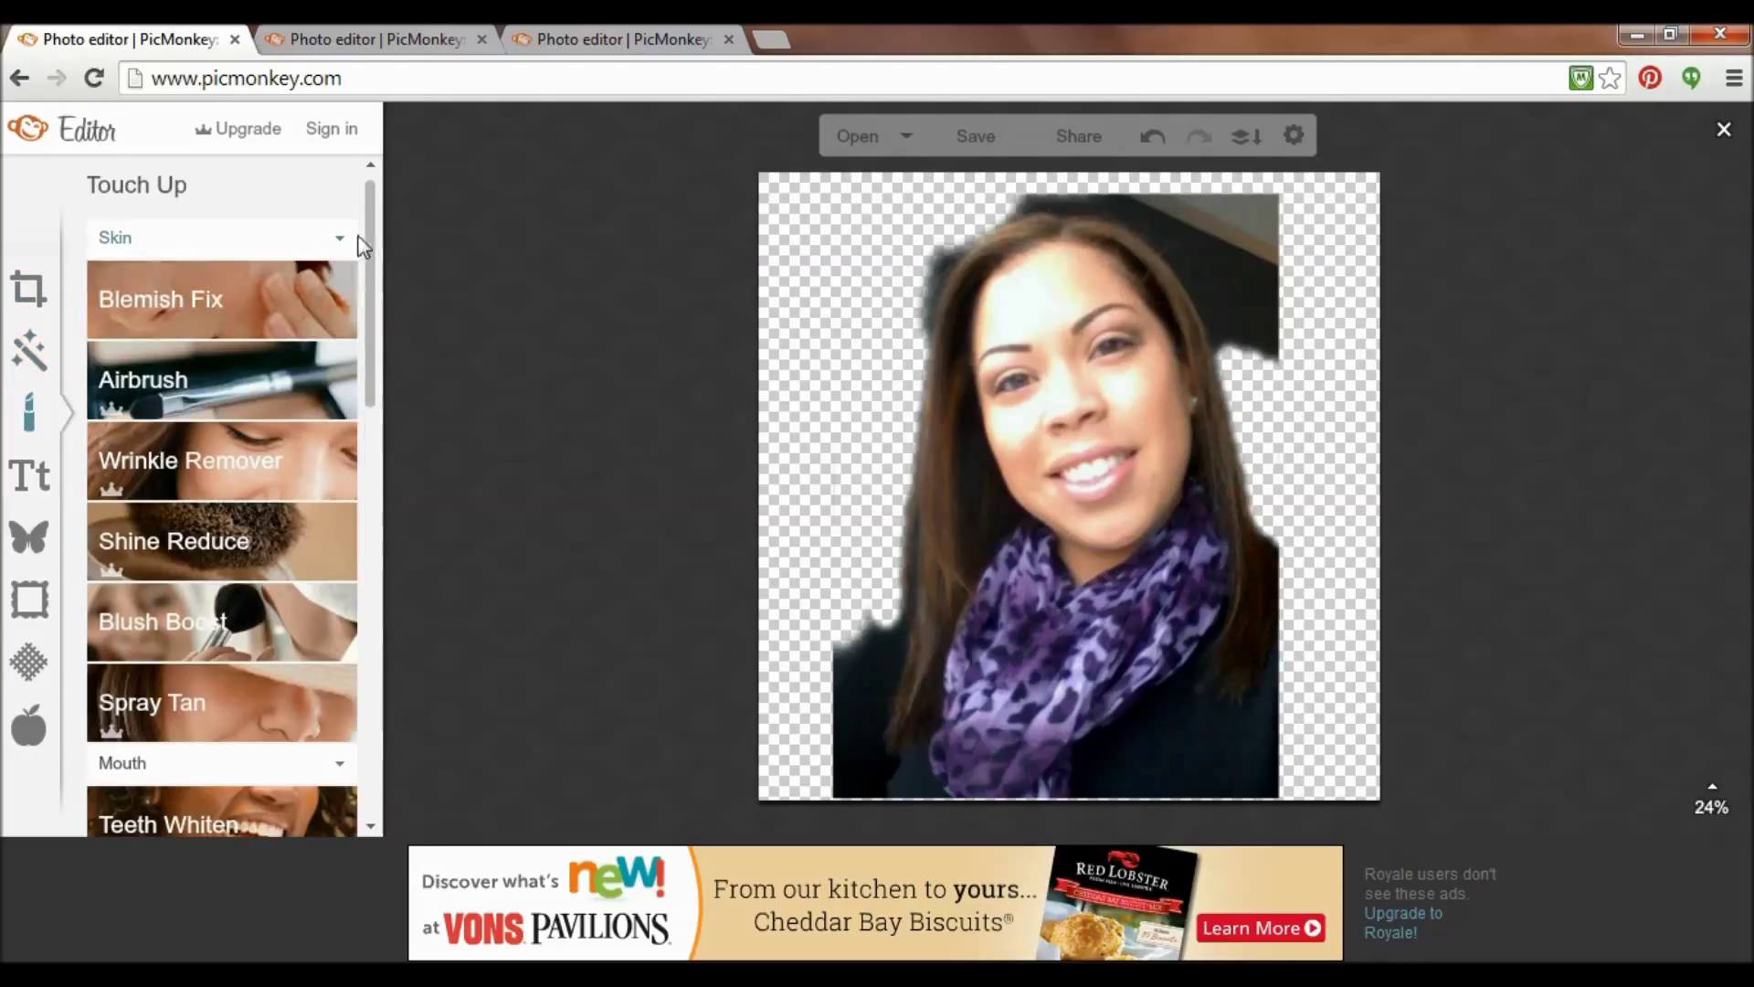
{"action": "left_click_drag", "start_coordinate": [368, 239], "coordinate": [371, 404]}
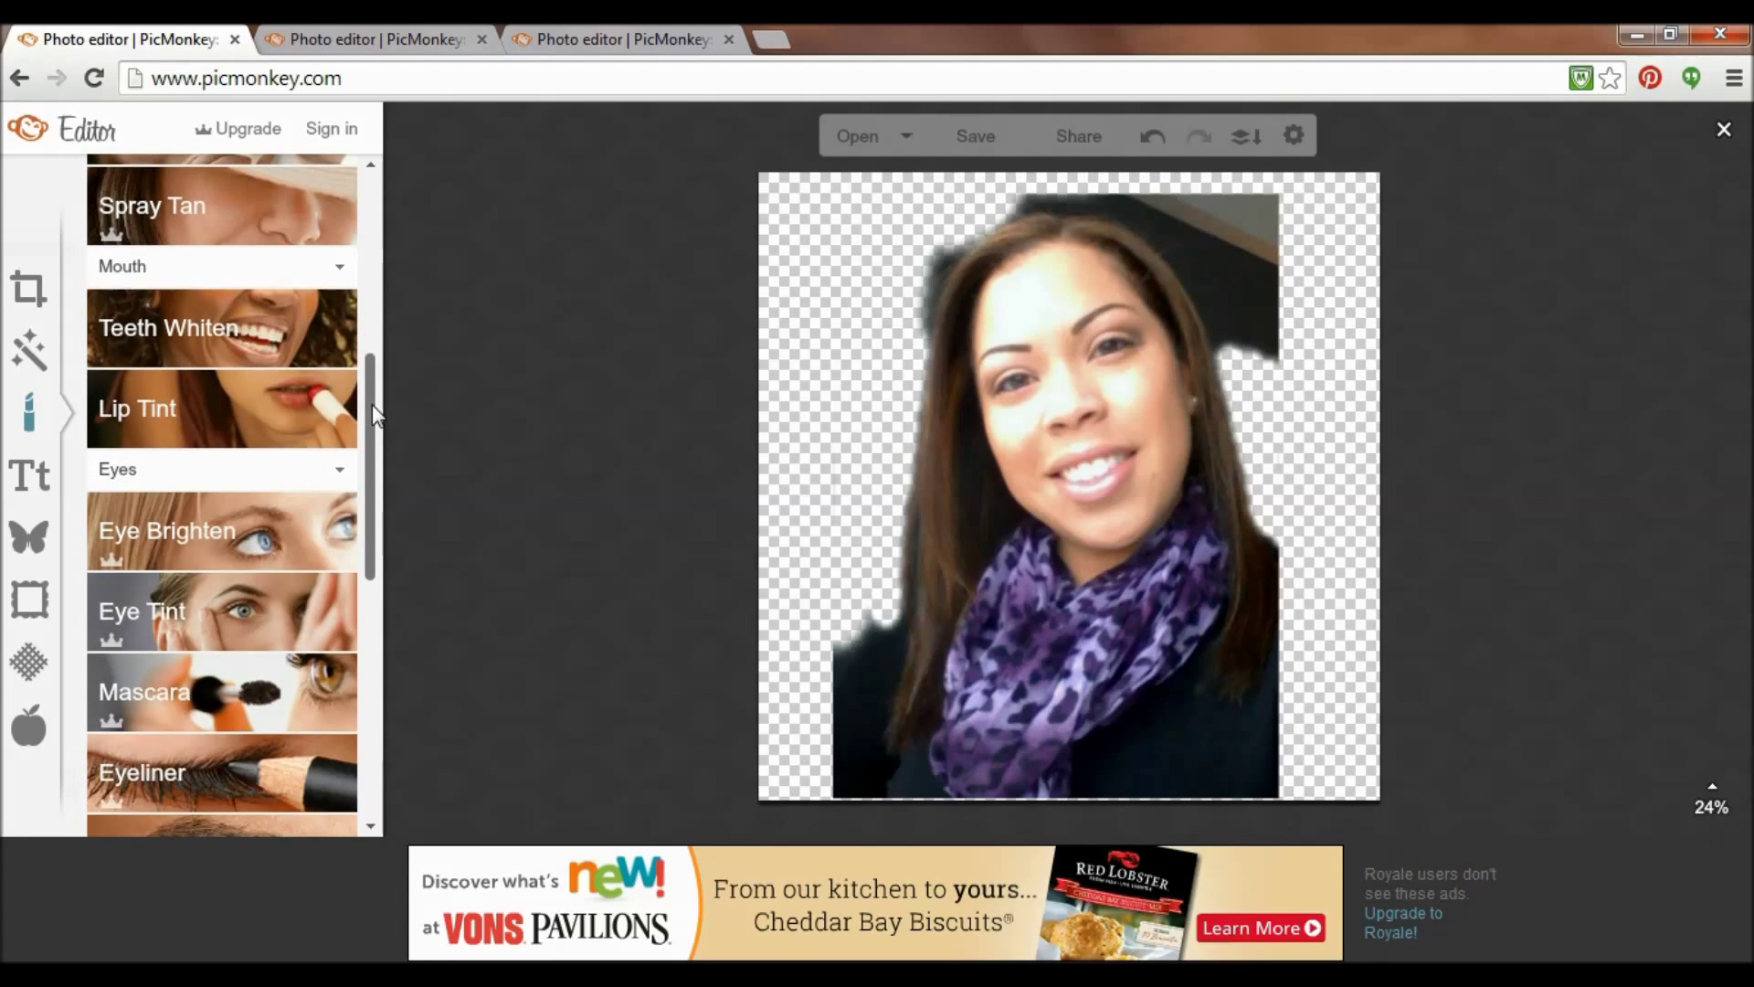
{"action": "left_click_drag", "start_coordinate": [370, 482], "coordinate": [369, 524]}
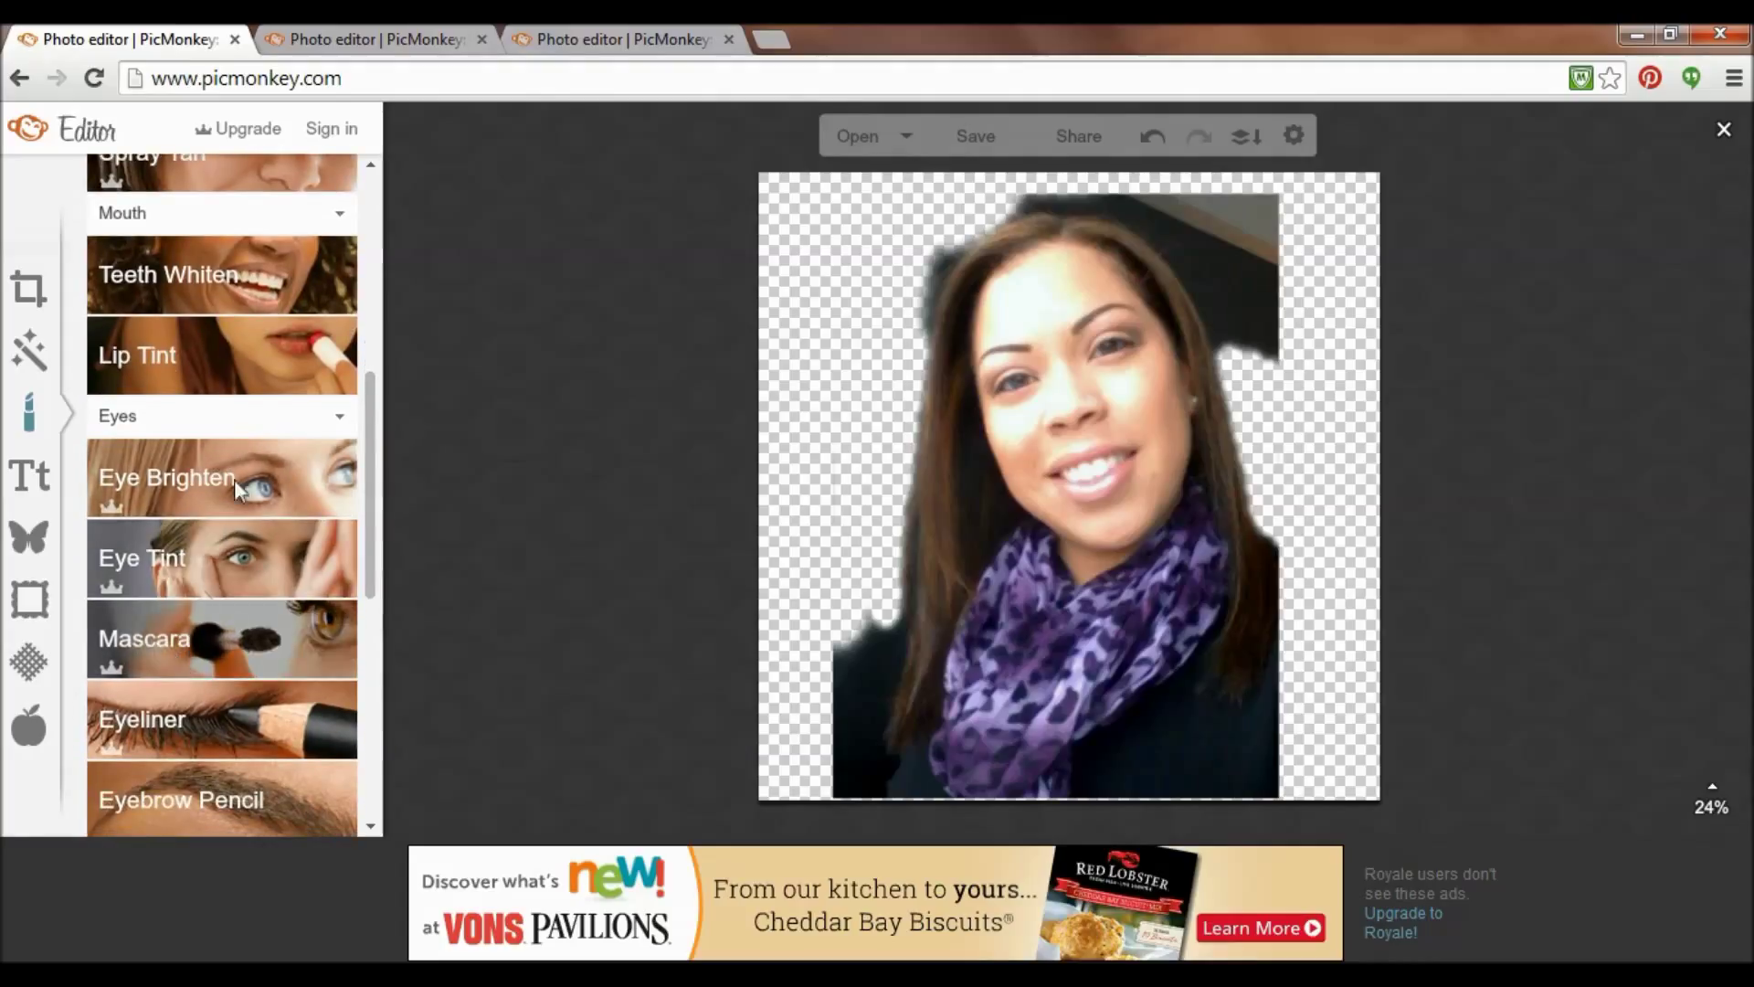